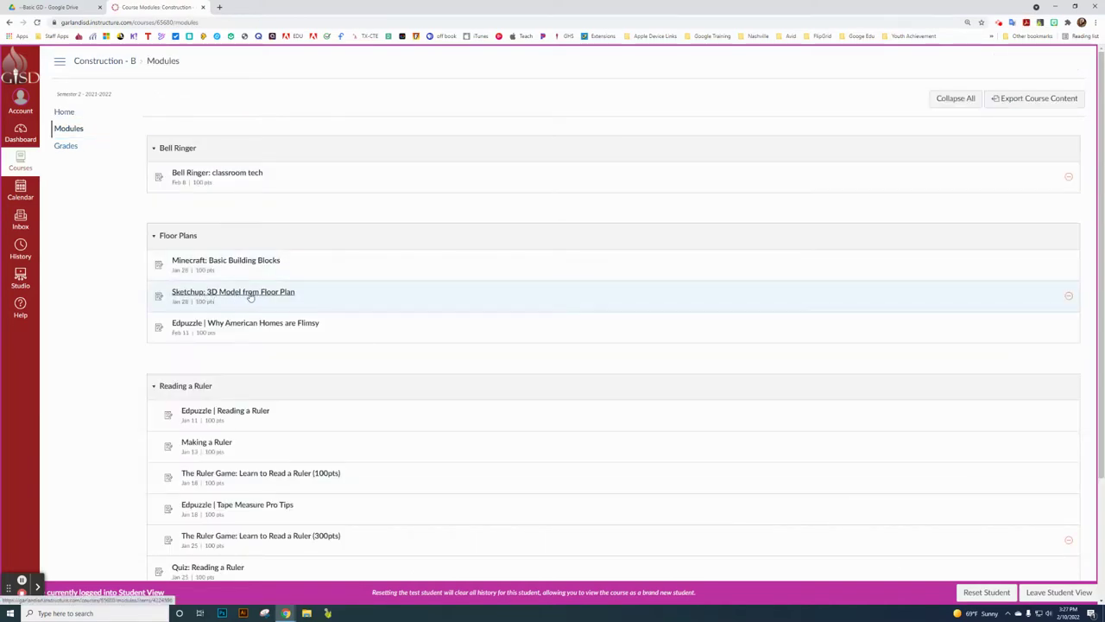
Step: Open the "Sketchup: 3D Model from Floor Plan" assignment and download its linked floor plan image COMMONS_Basic1.jpg
click(250, 294)
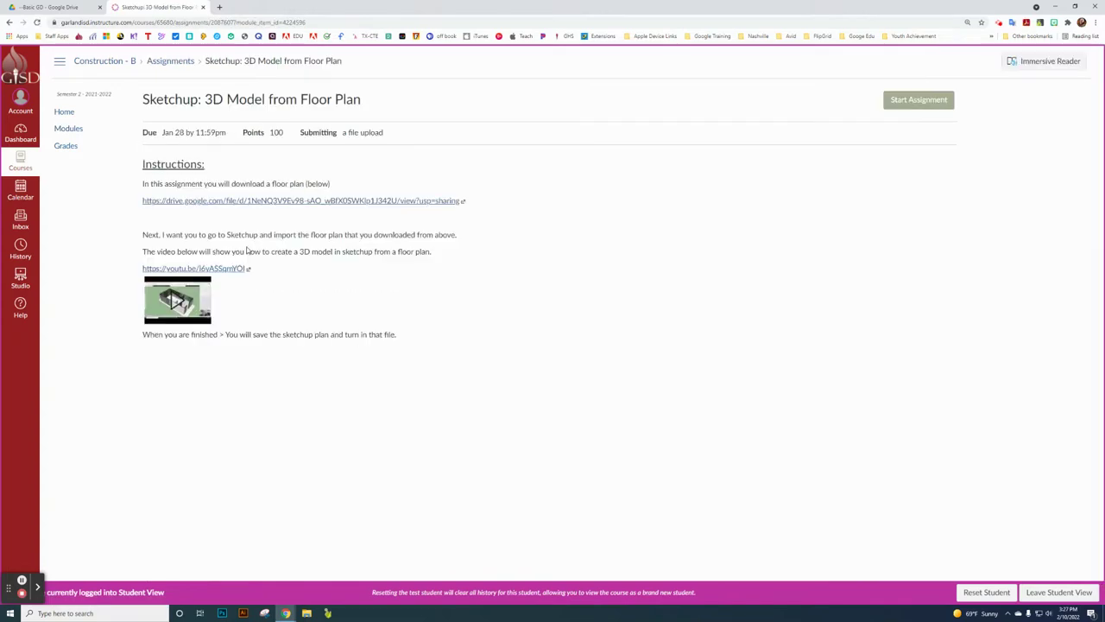
click(224, 201)
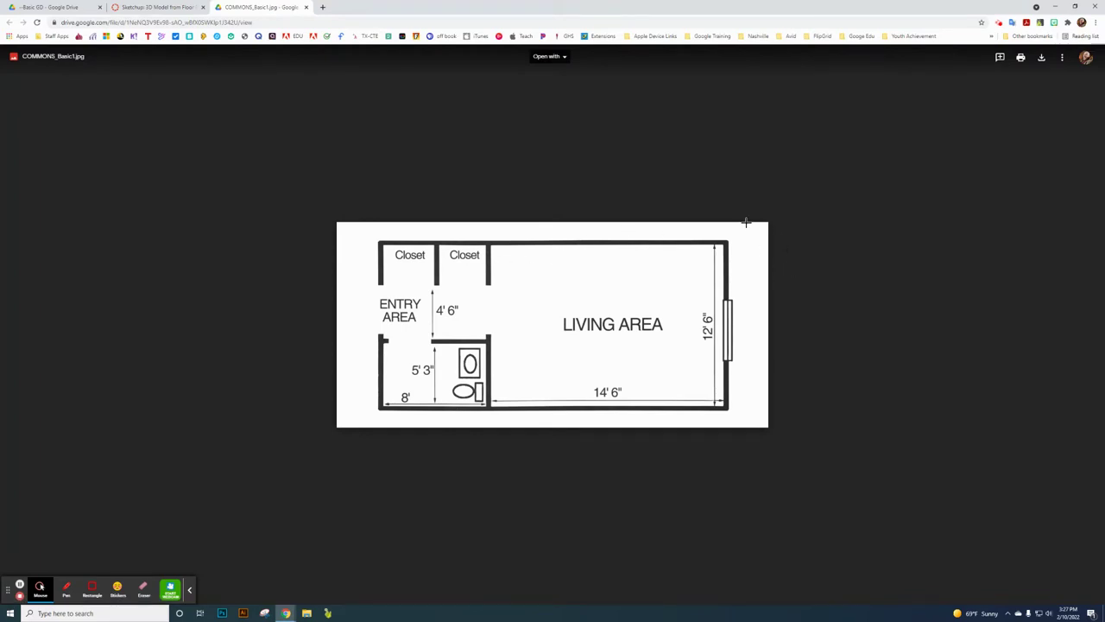
click(1041, 58)
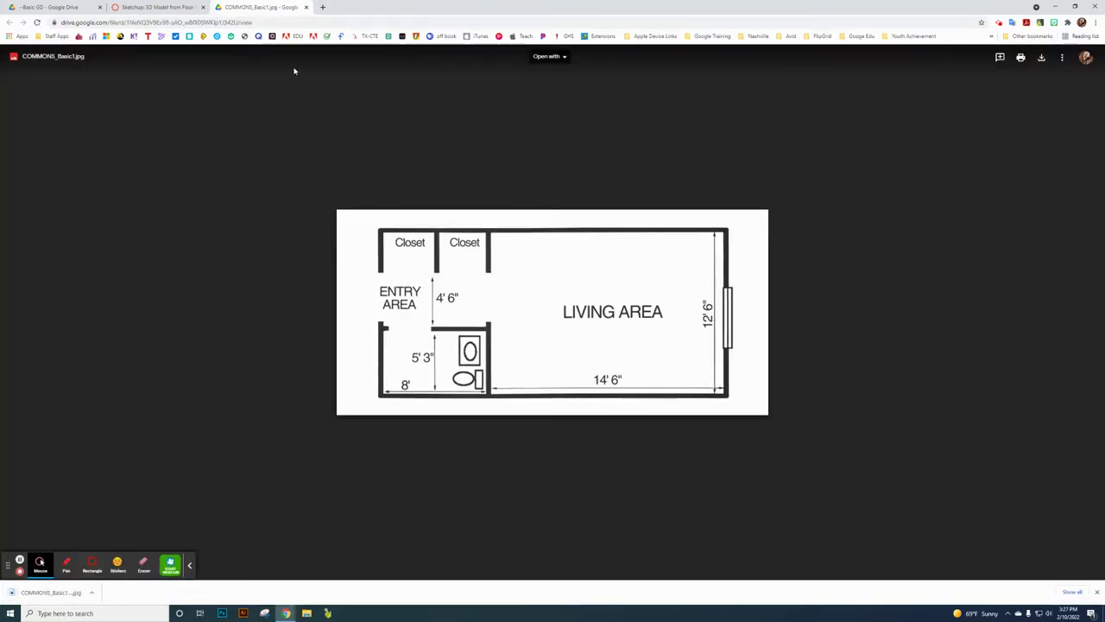
click(305, 7)
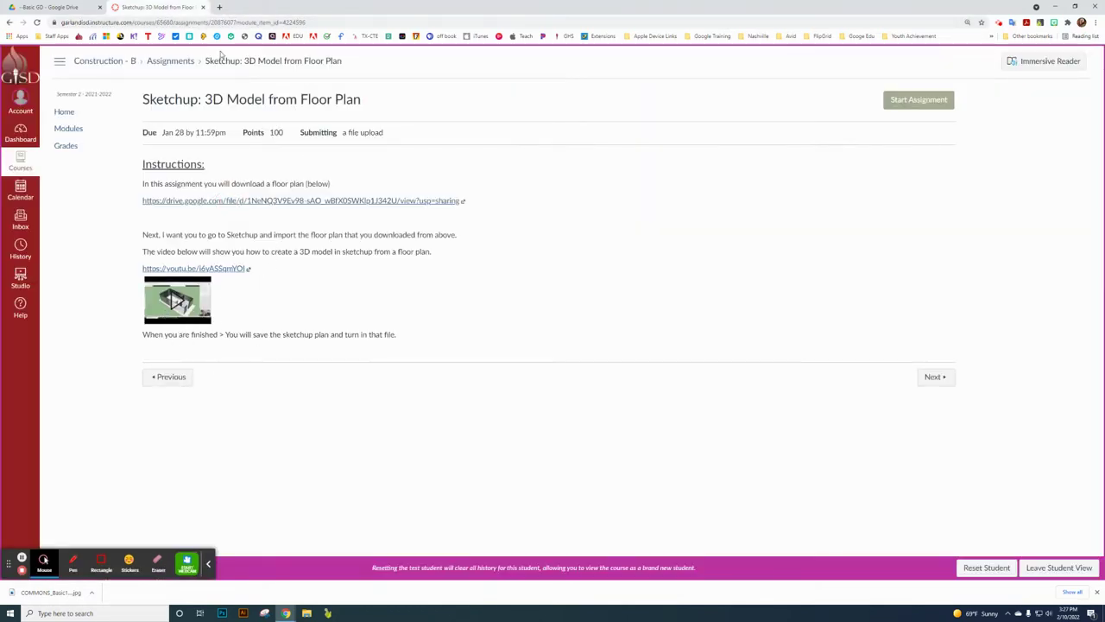
Step: Switch from the browser to SketchUp Make, start a new model and erase the standing human figure
click(1054, 7)
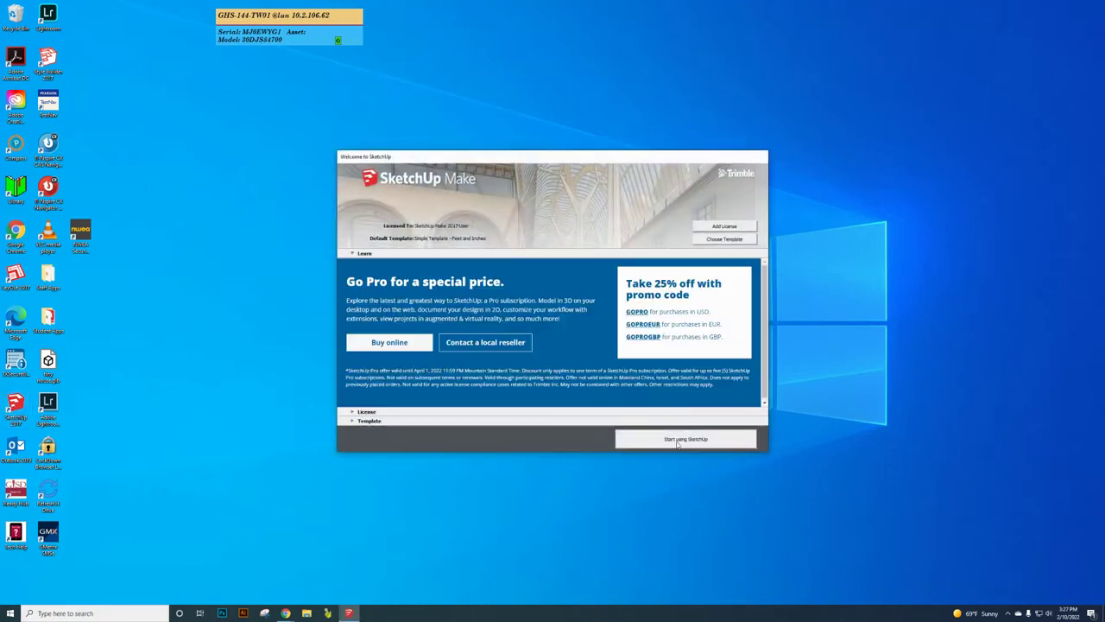
click(677, 442)
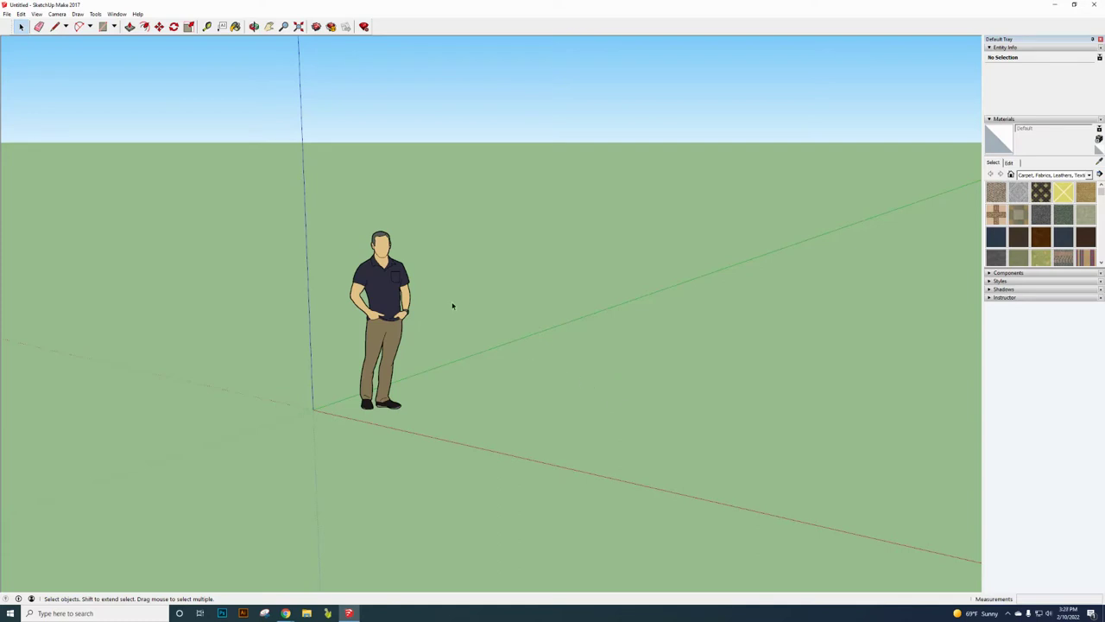
click(388, 304)
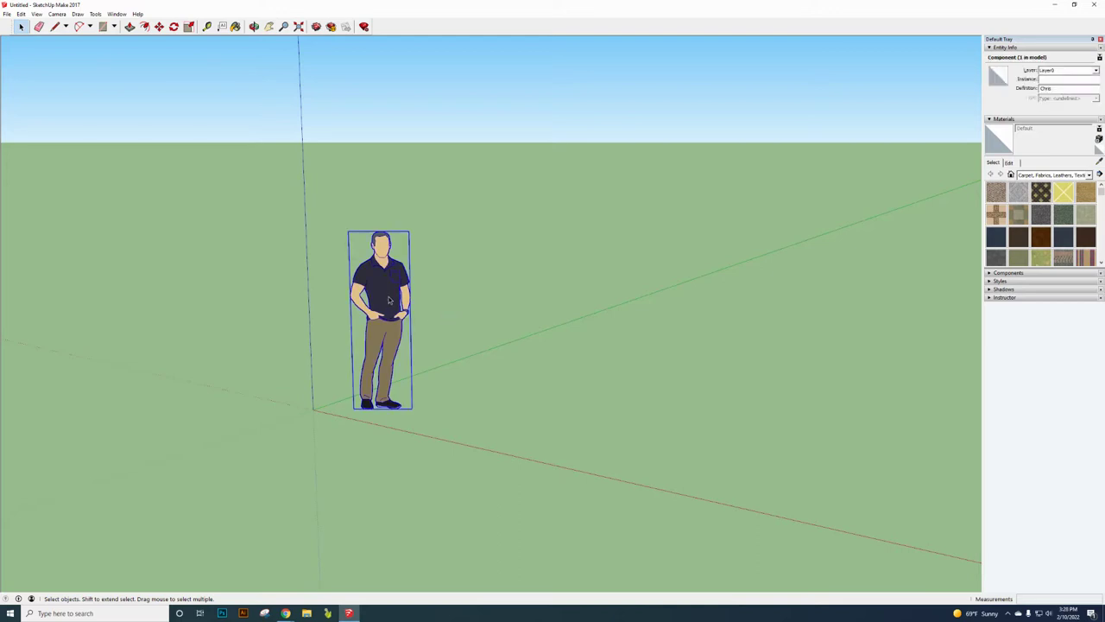
right_click(388, 296)
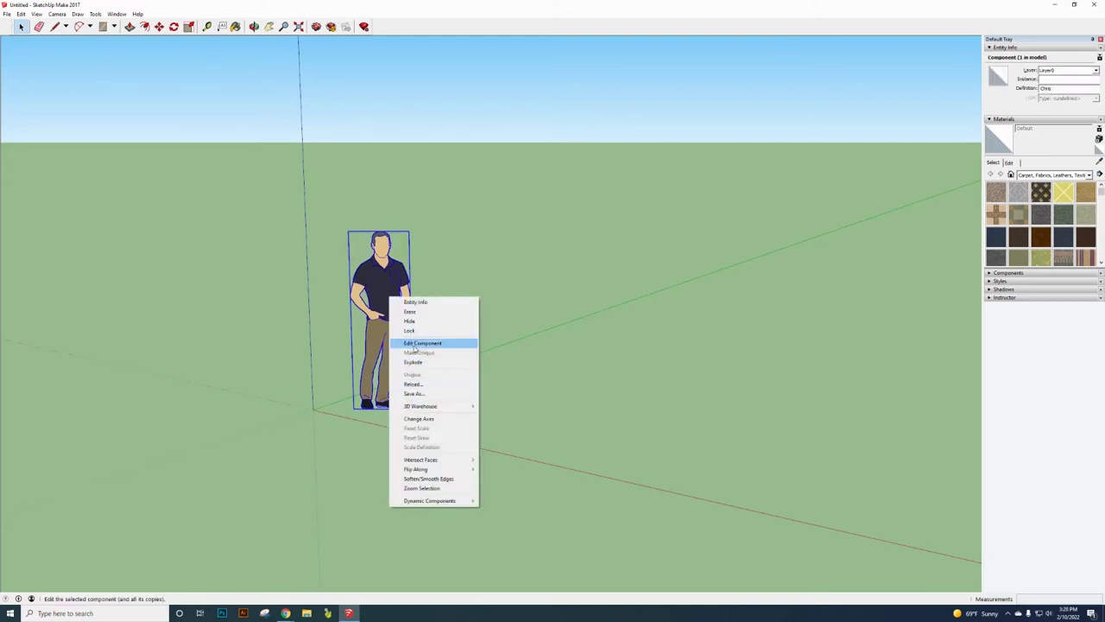
click(413, 314)
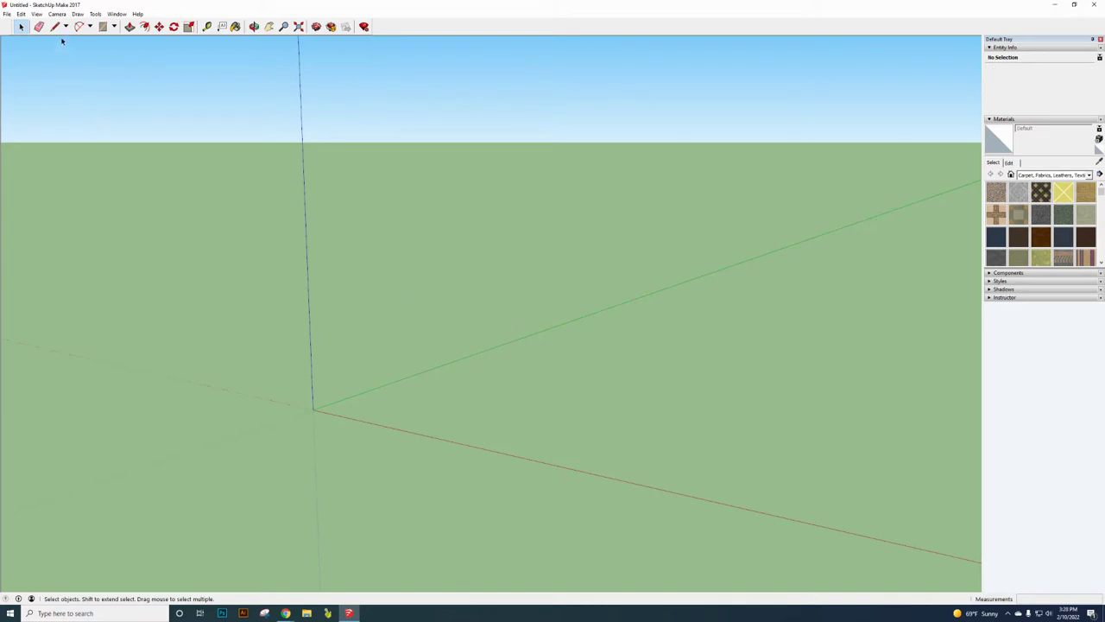
Step: Set the camera to the standard Top view
click(57, 13)
mouse_move(75, 44)
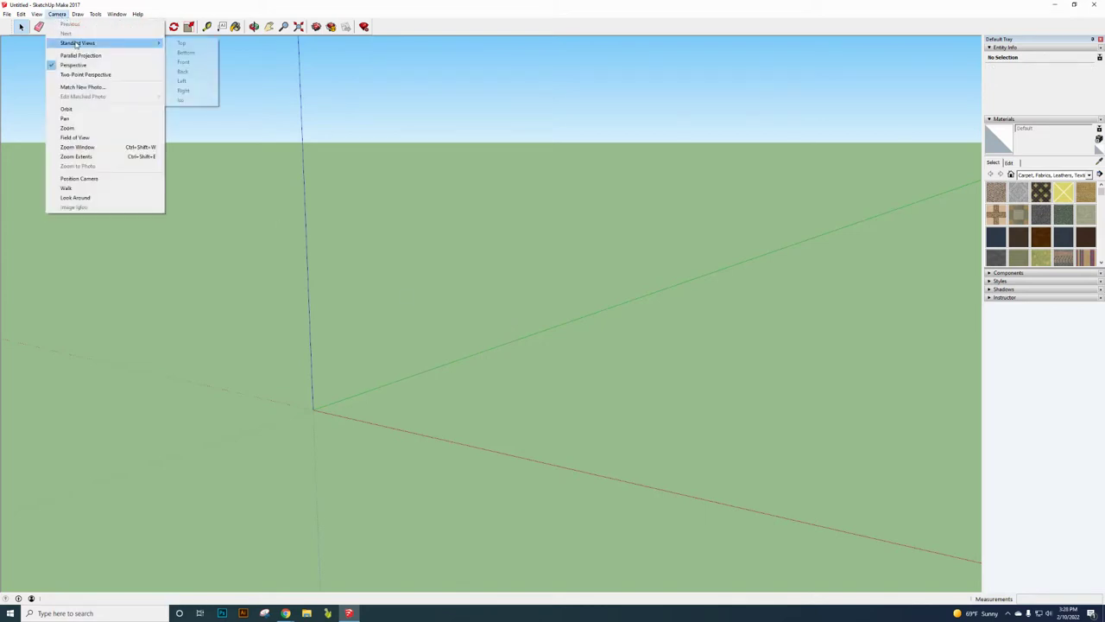
click(181, 43)
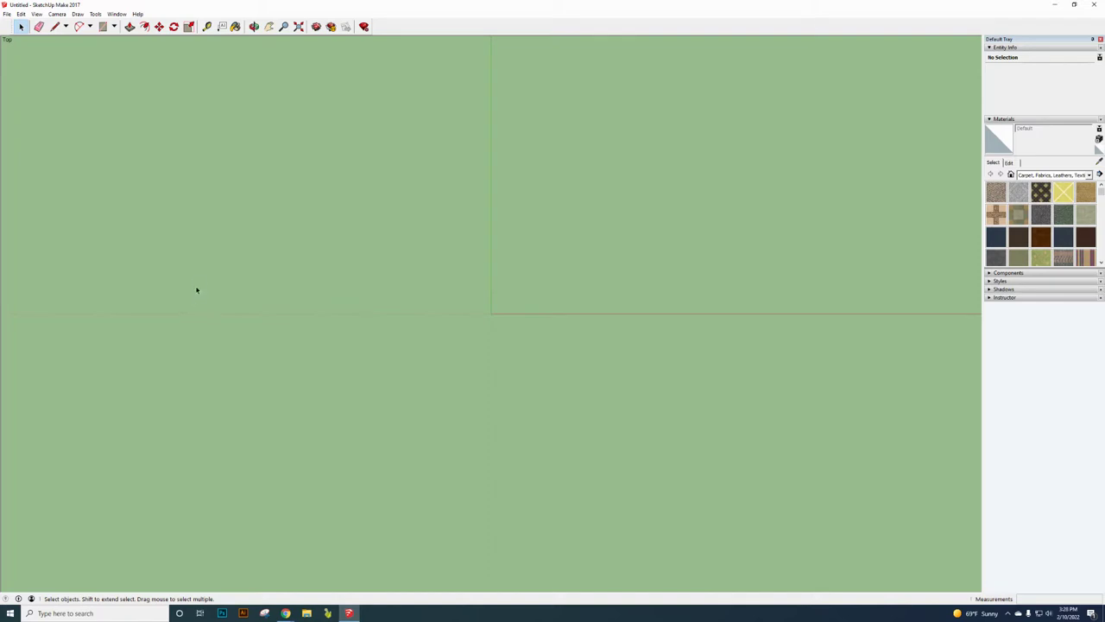
Step: Import COMMONS_Basic1 (1).jpg from Downloads as a JPEG image, with its lower-left corner at the origin
click(7, 15)
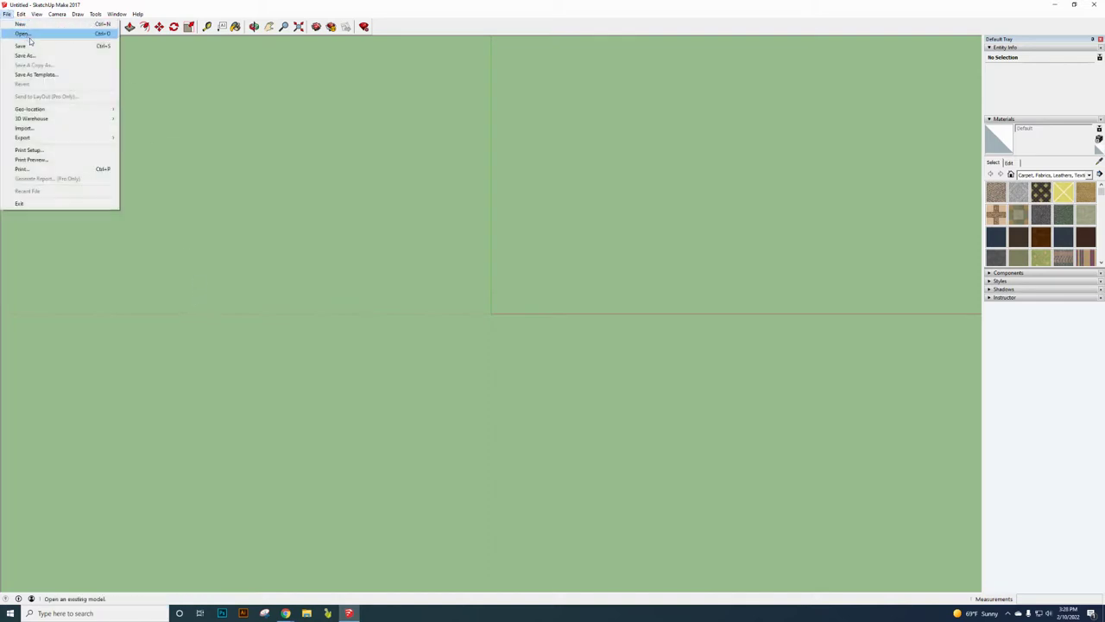
click(30, 130)
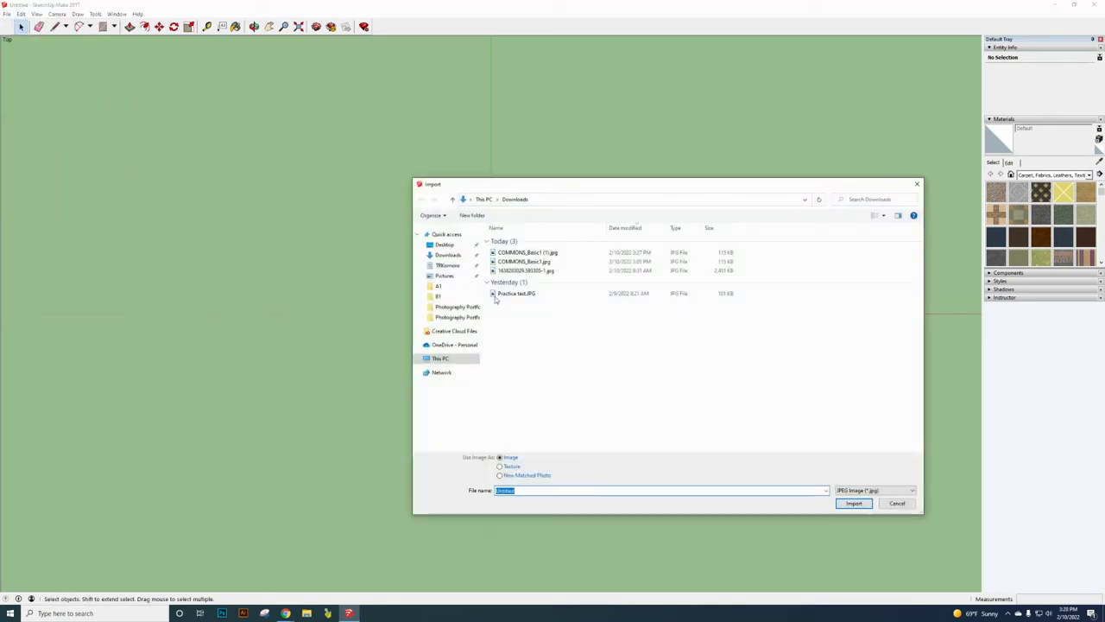
click(873, 491)
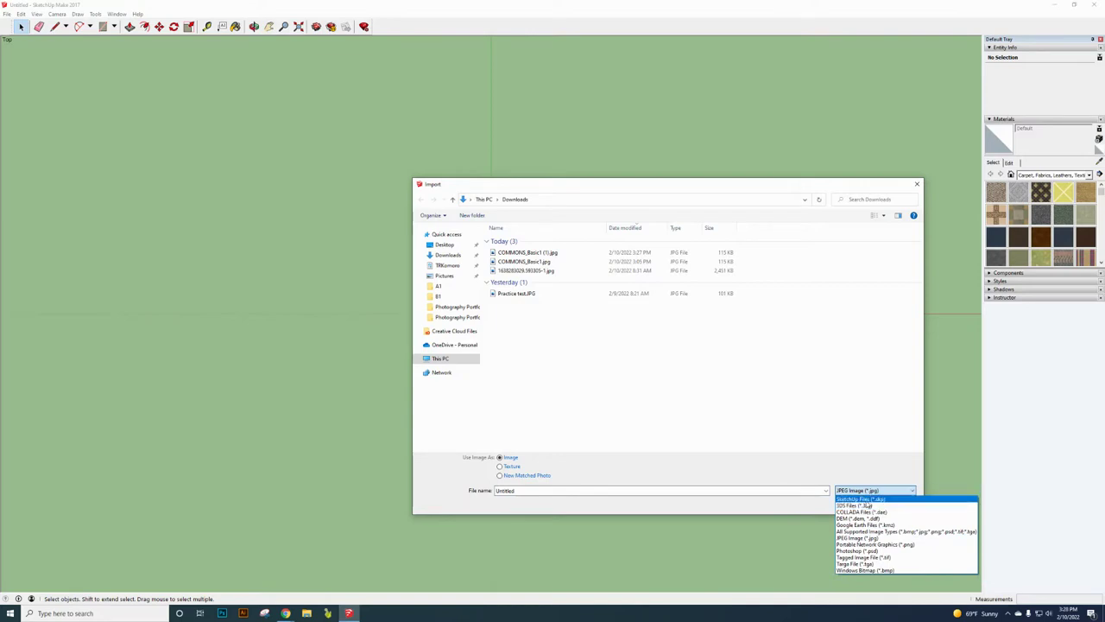
click(863, 499)
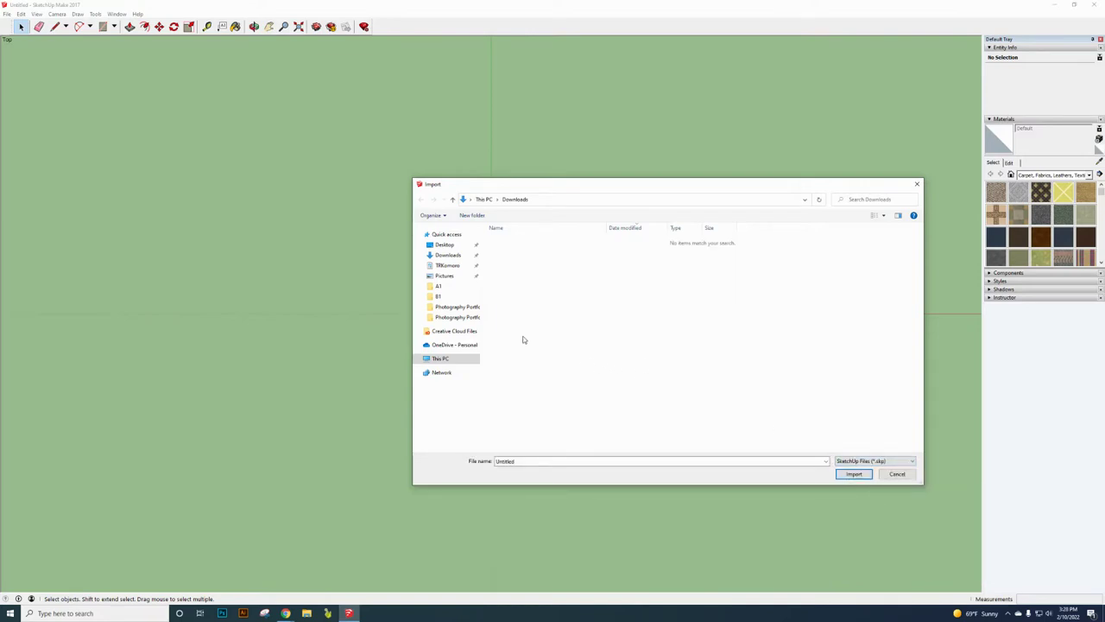
click(446, 257)
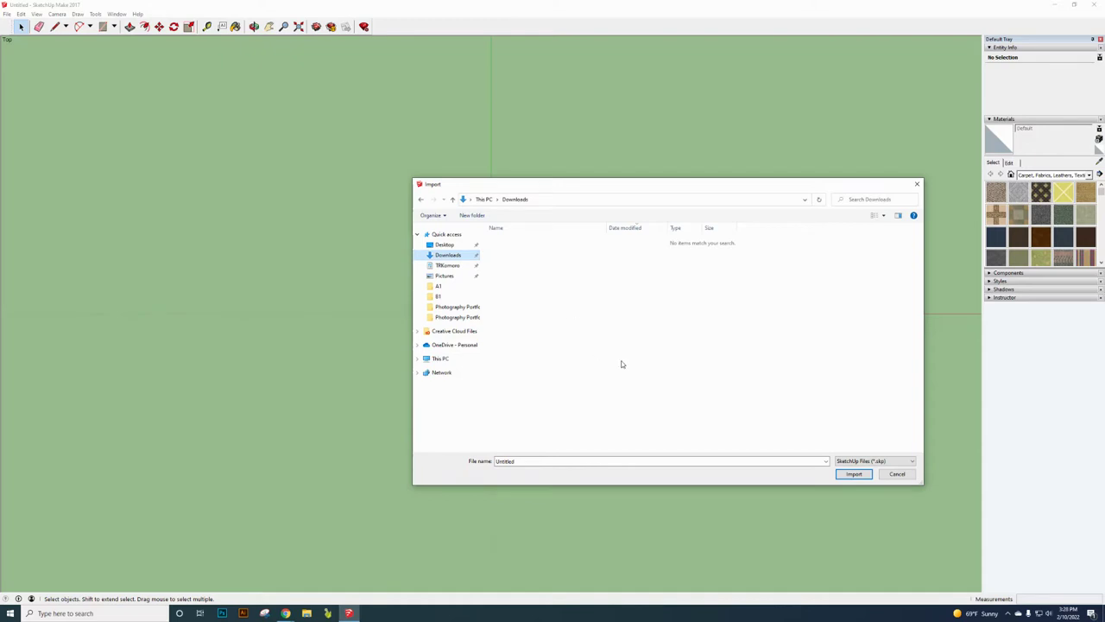
click(864, 461)
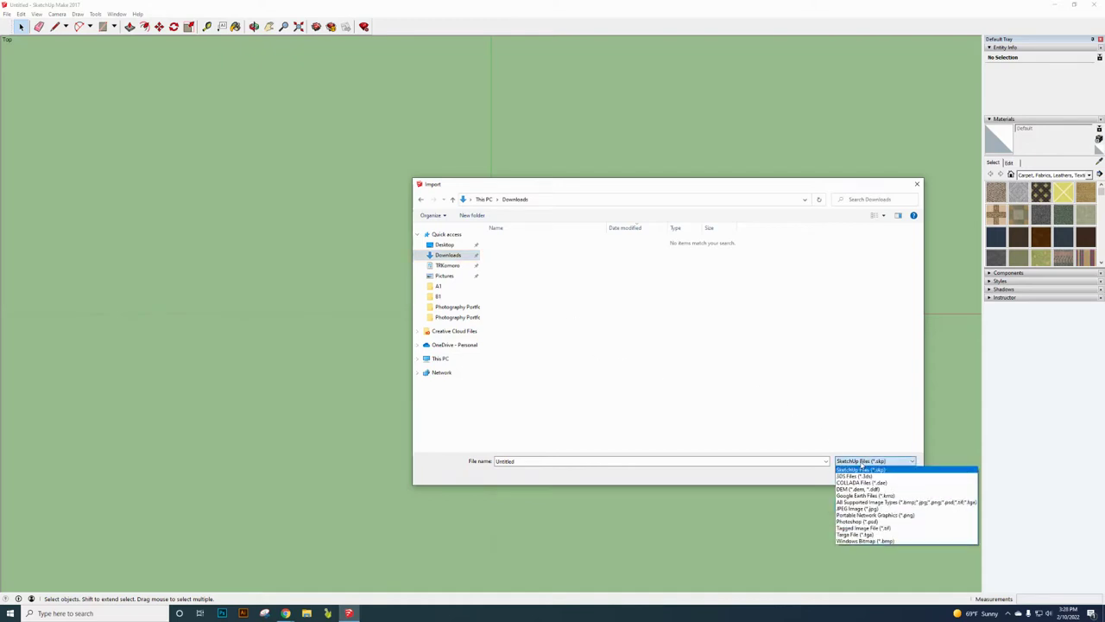
click(860, 509)
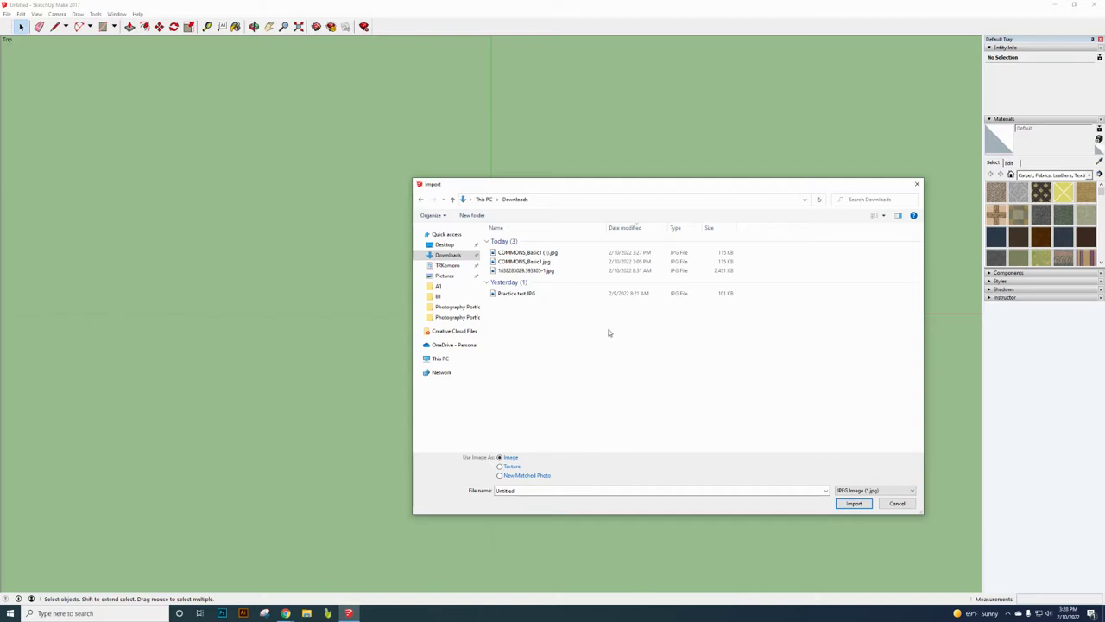
click(527, 253)
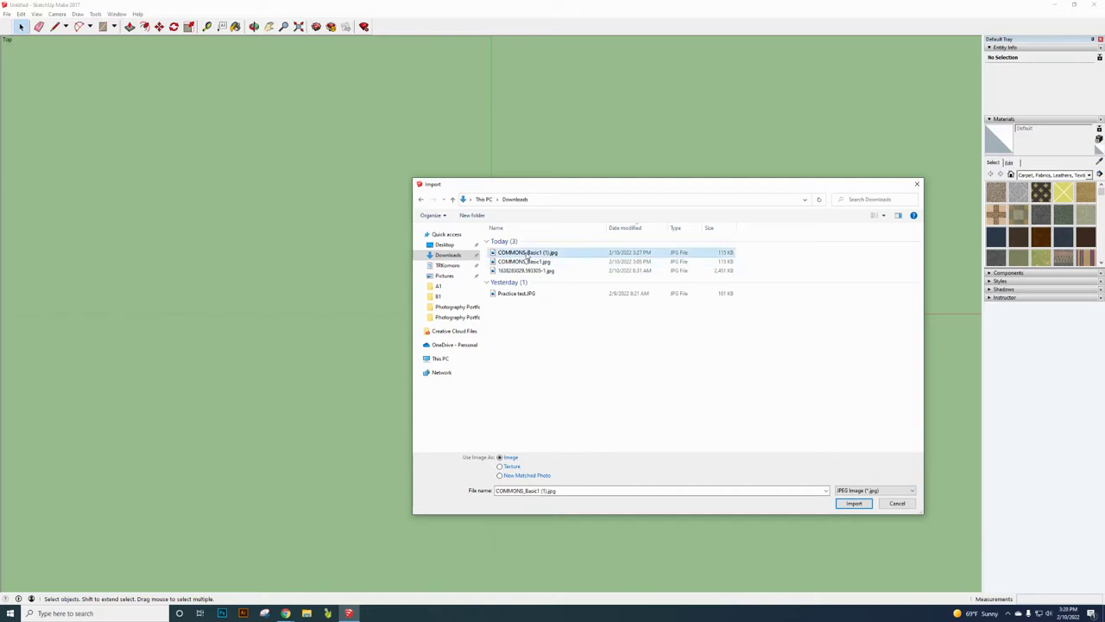
click(853, 504)
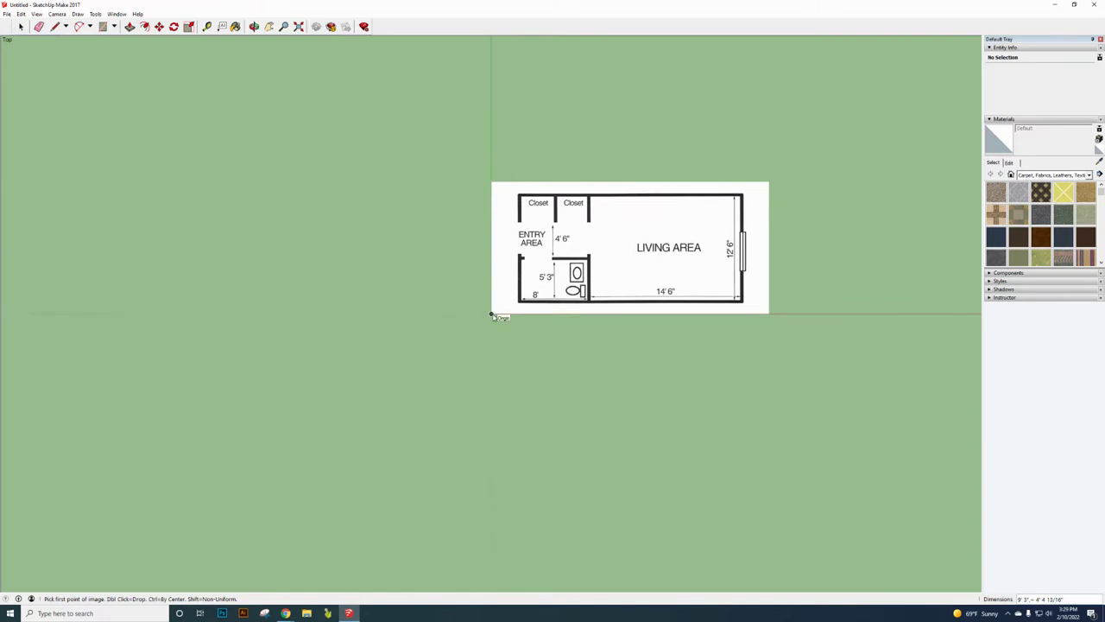
click(491, 315)
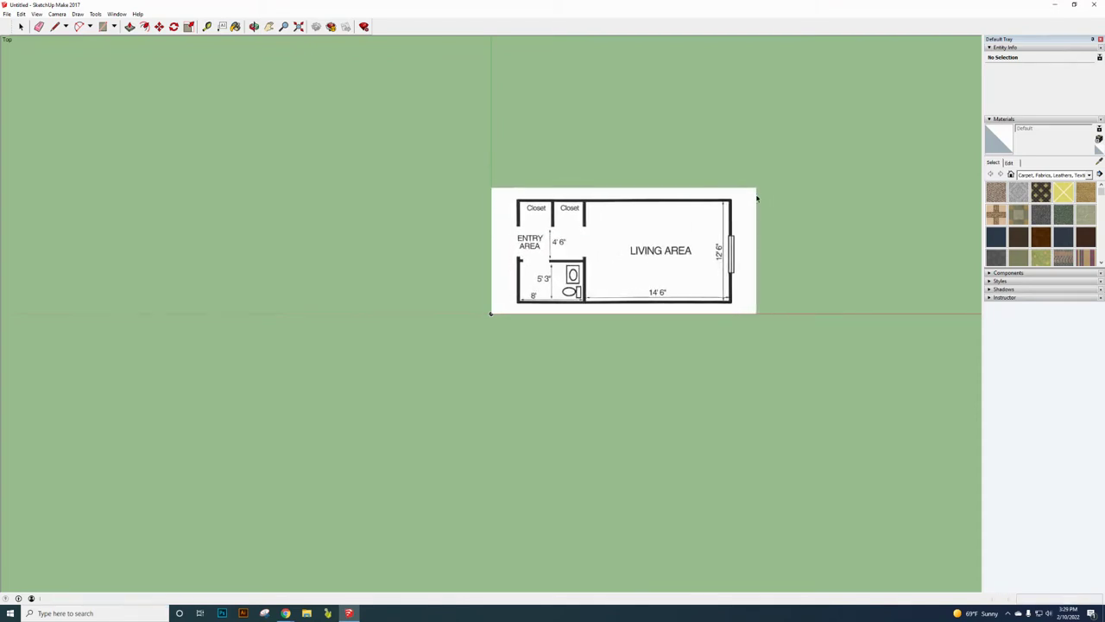
click(757, 198)
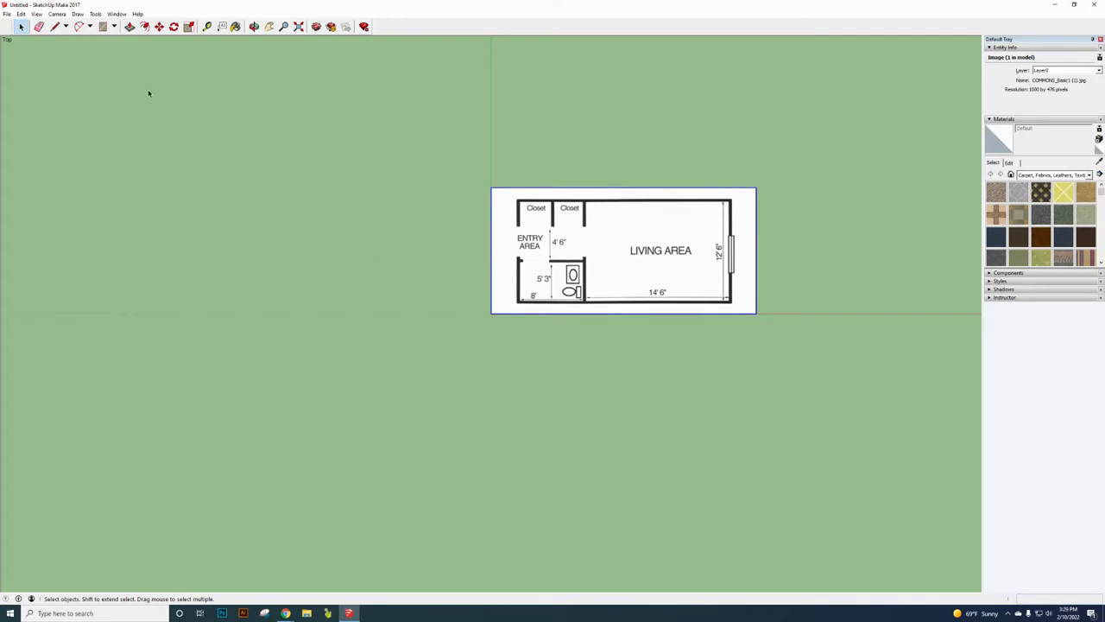
Step: Measure the bathroom's width with the Tape Measure, from the left wall's inner face to the right wall's inner face along the 8' dimension line
click(207, 27)
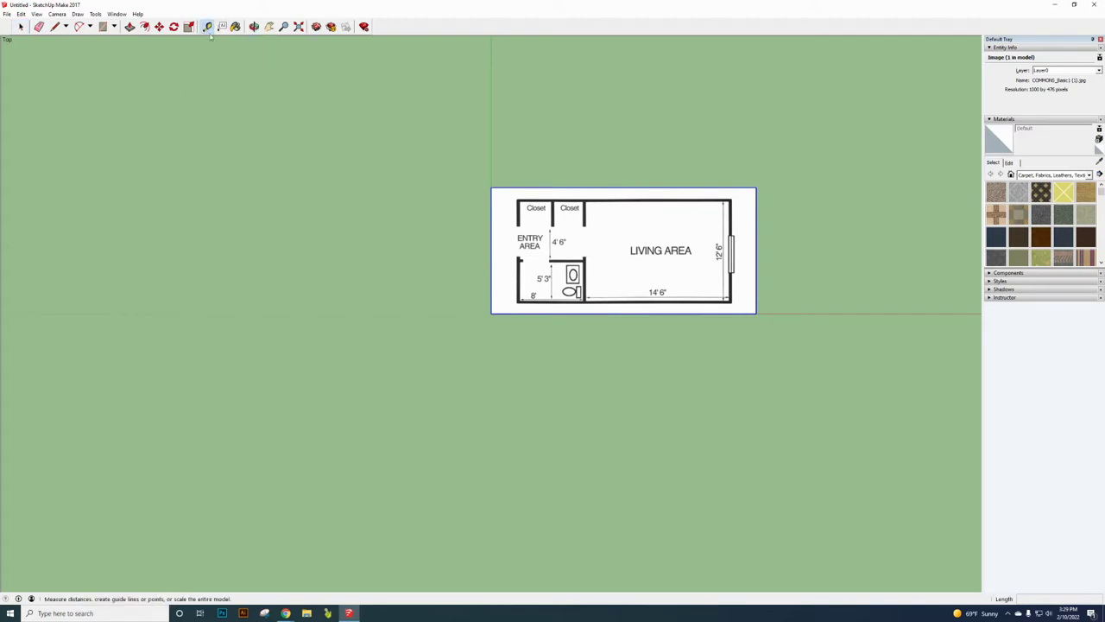
scroll(537, 300, up, 2)
scroll(537, 298, up, 4)
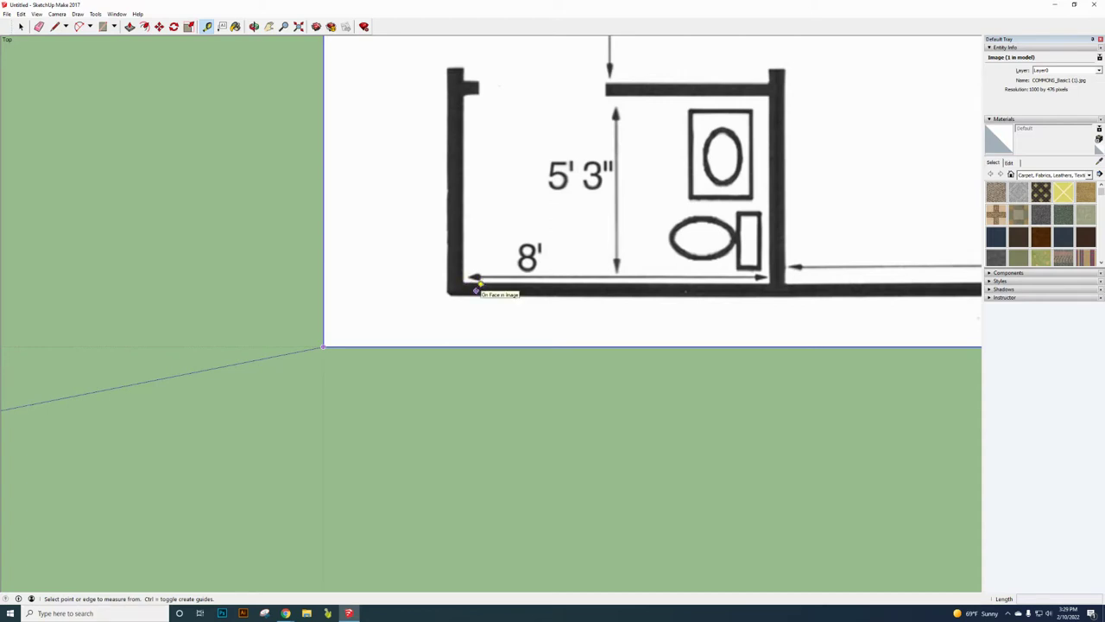
scroll(473, 282, up, 5)
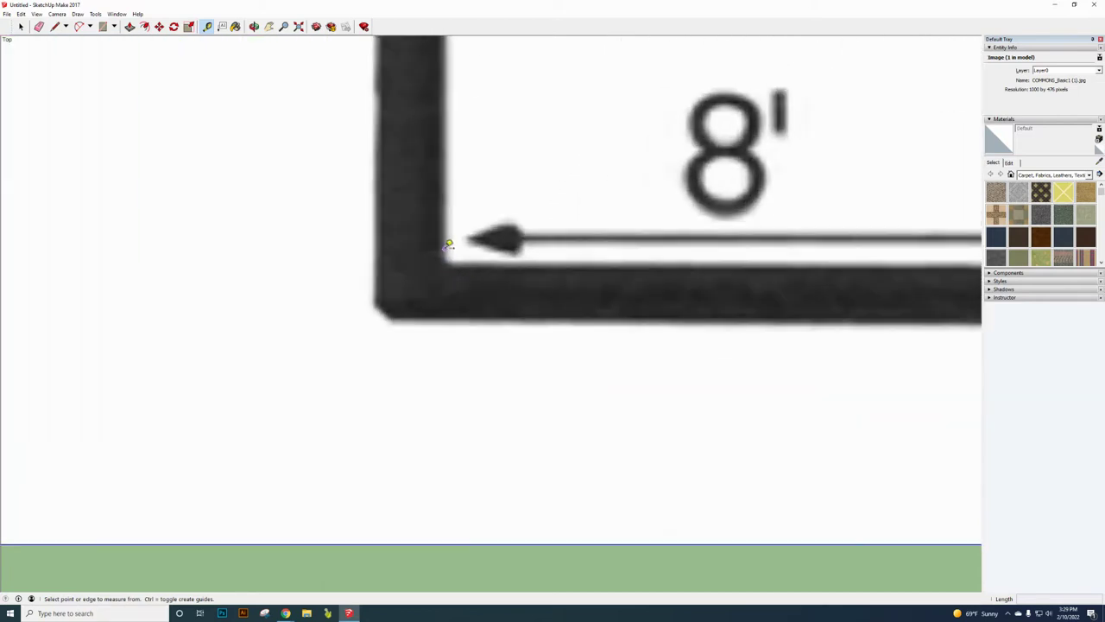
scroll(446, 252, up, 2)
scroll(453, 251, up, 2)
scroll(452, 249, down, 8)
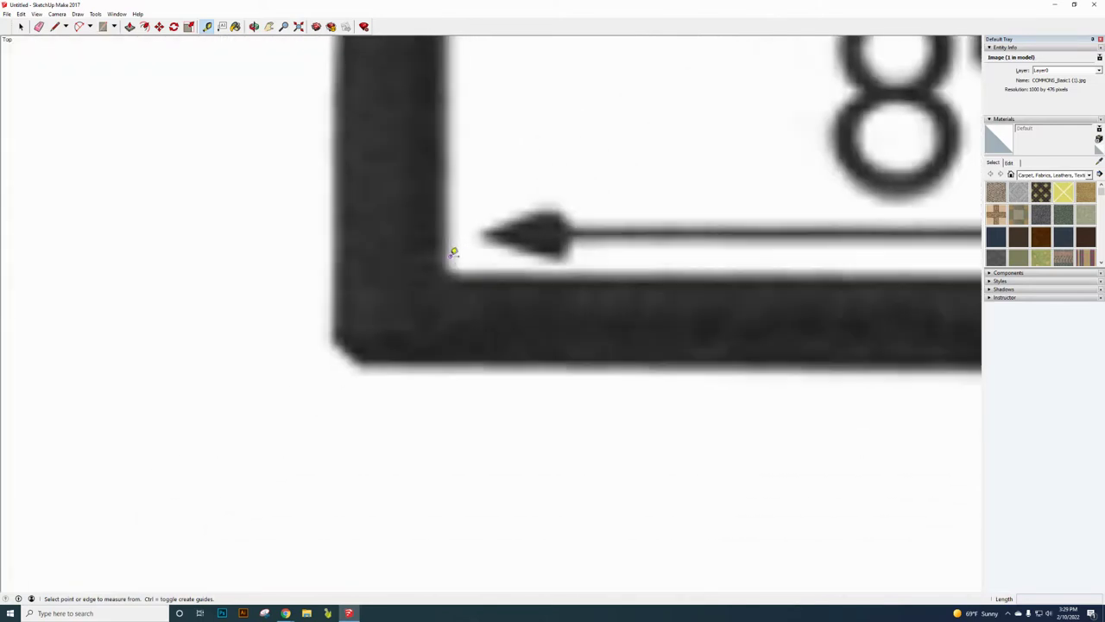
scroll(453, 255, up, 4)
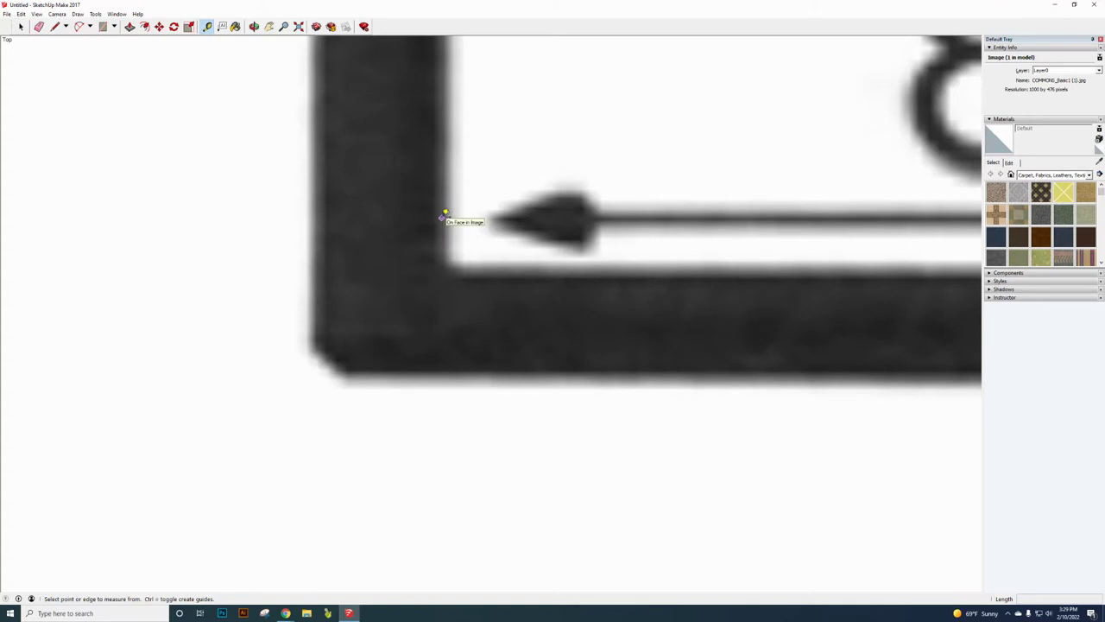
click(444, 216)
scroll(483, 226, down, 5)
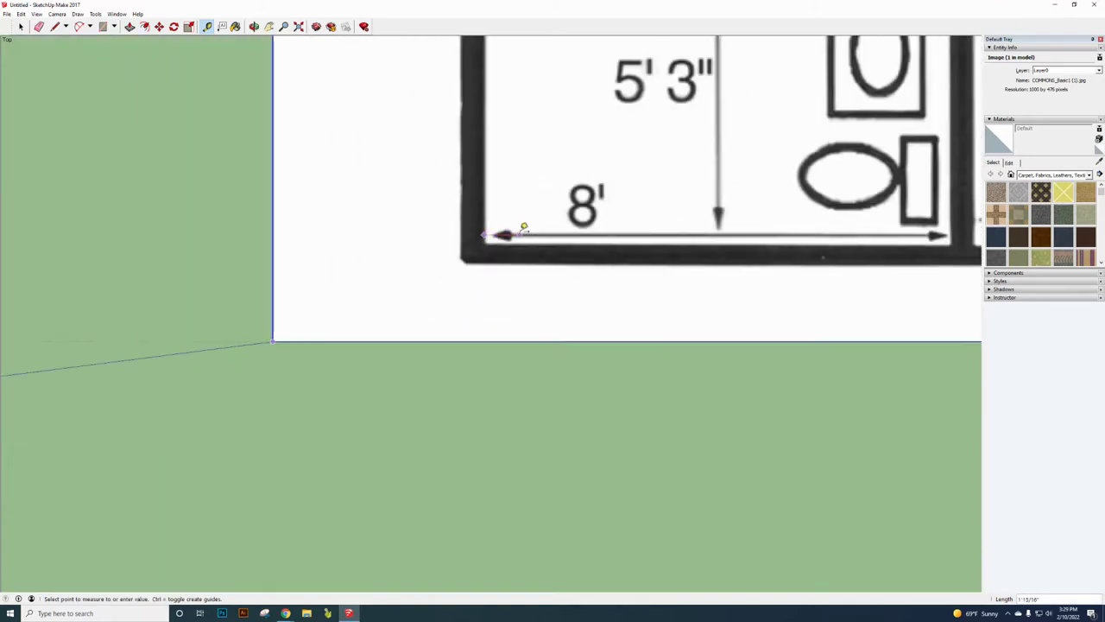
scroll(658, 216, down, 3)
scroll(835, 225, up, 3)
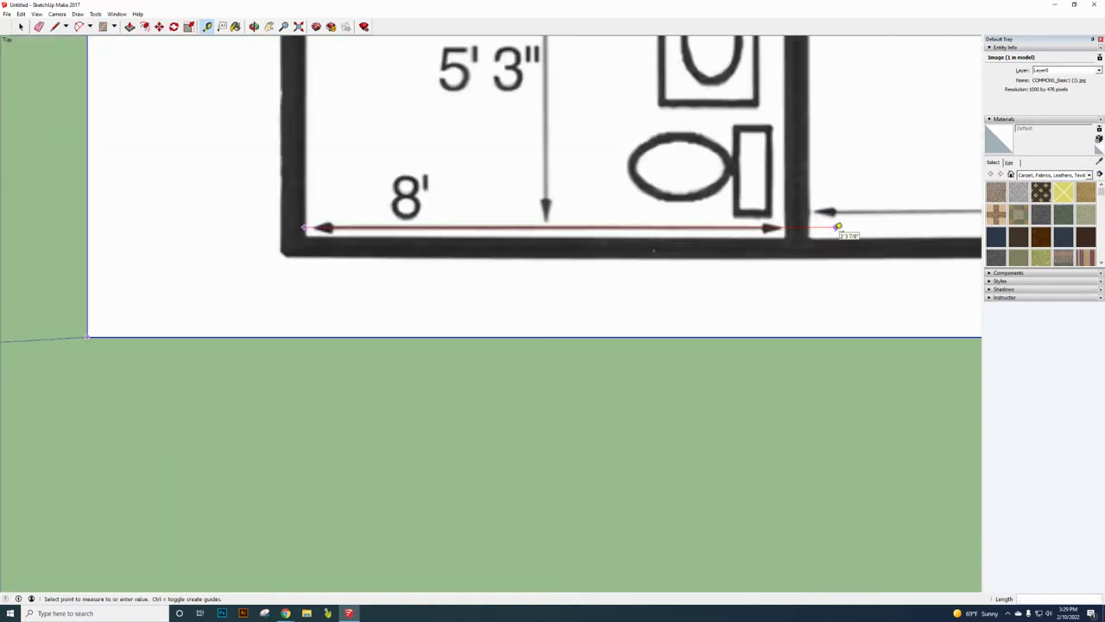
scroll(838, 227, up, 8)
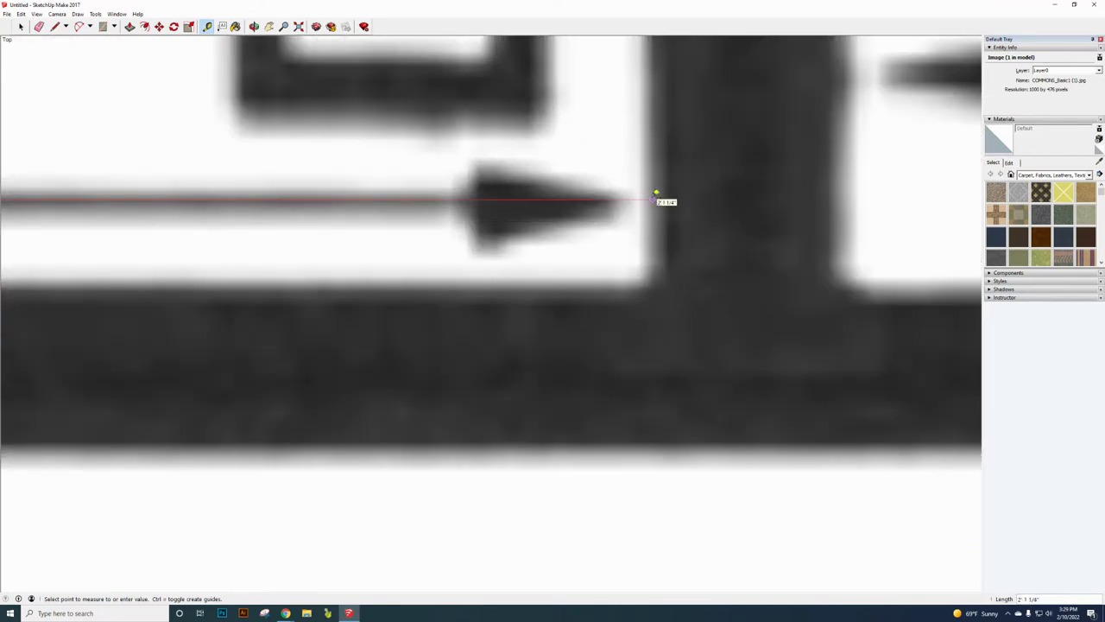
click(655, 199)
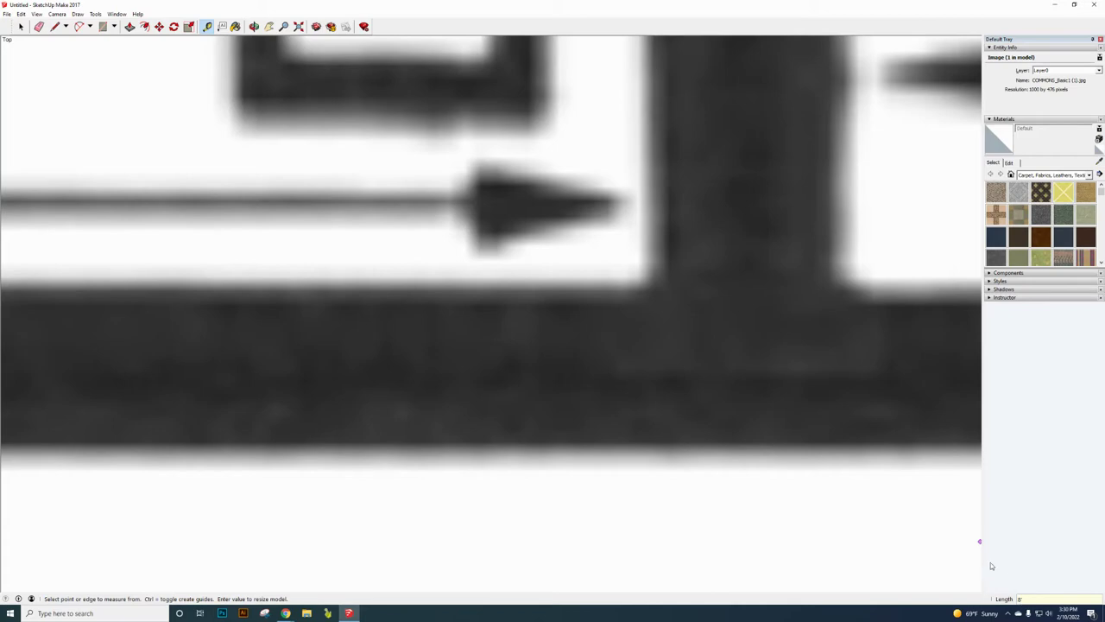
Step: Set the measured bathroom width to 8' and accept resizing the whole model to that scale
key(Return)
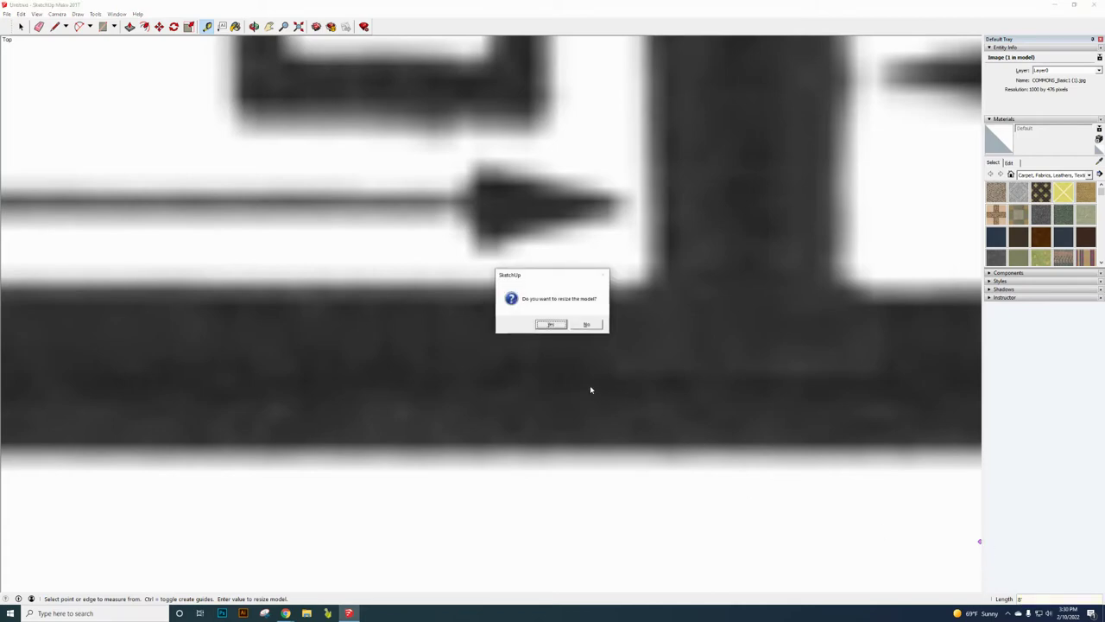
click(556, 325)
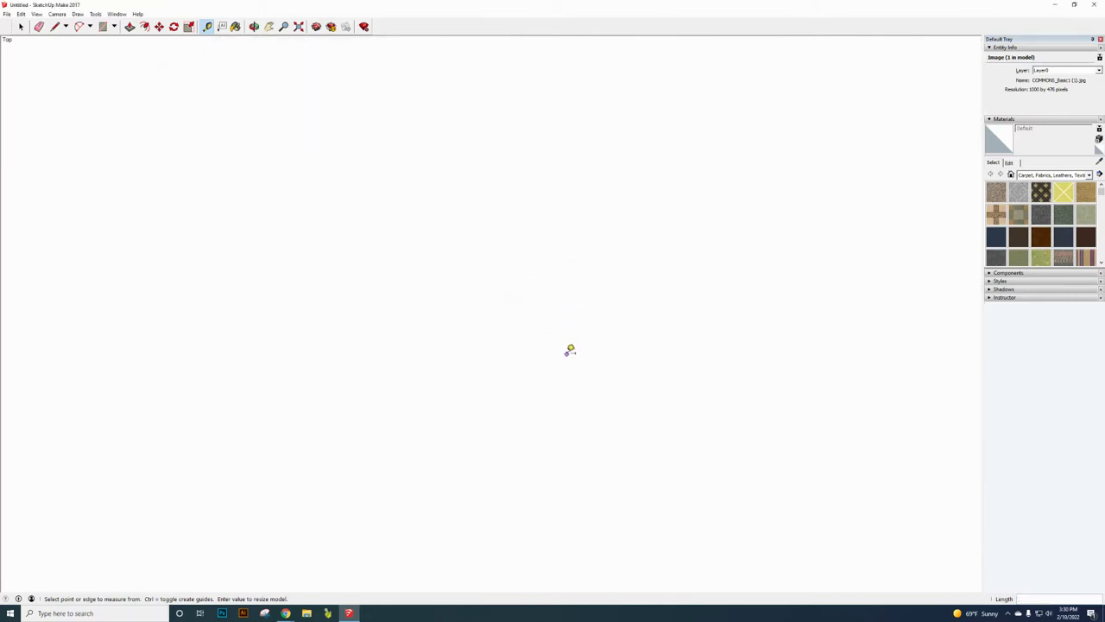
scroll(458, 334, down, 8)
scroll(458, 334, down, 5)
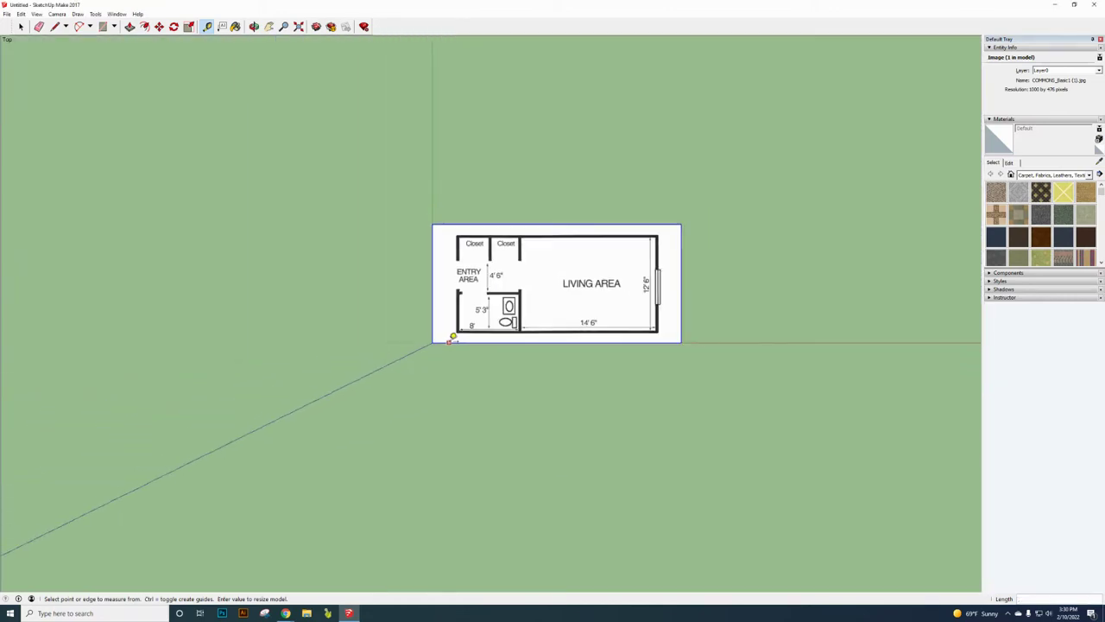
scroll(462, 335, up, 6)
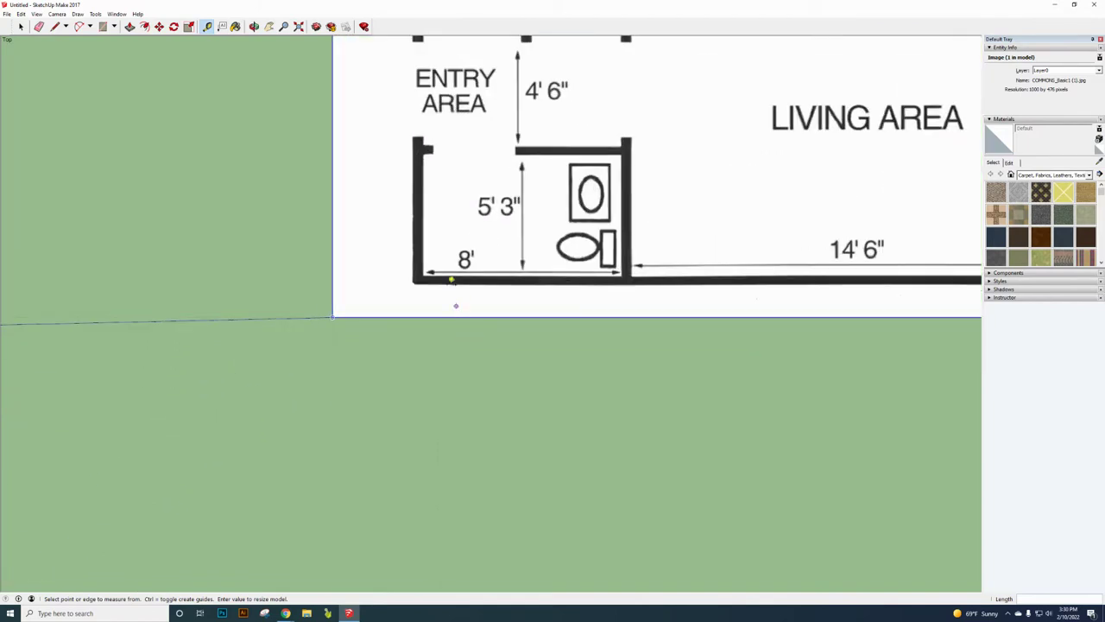
Step: Check the resized plan with the Tape Measure, measuring from the bathroom left wall's inner face toward the opposite wall
scroll(436, 250, up, 4)
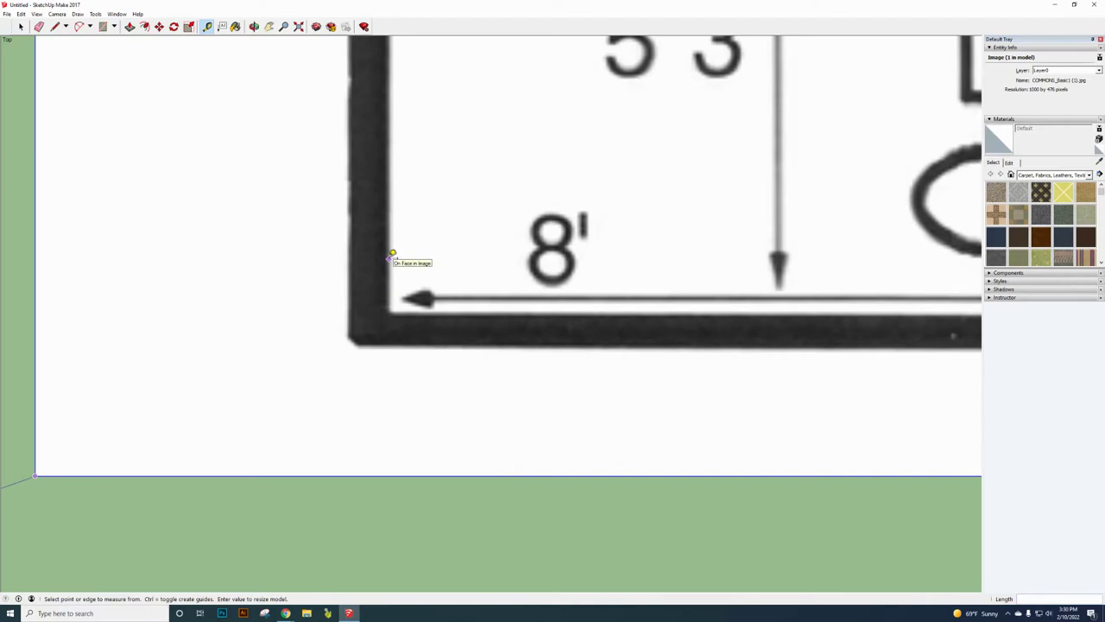
click(392, 255)
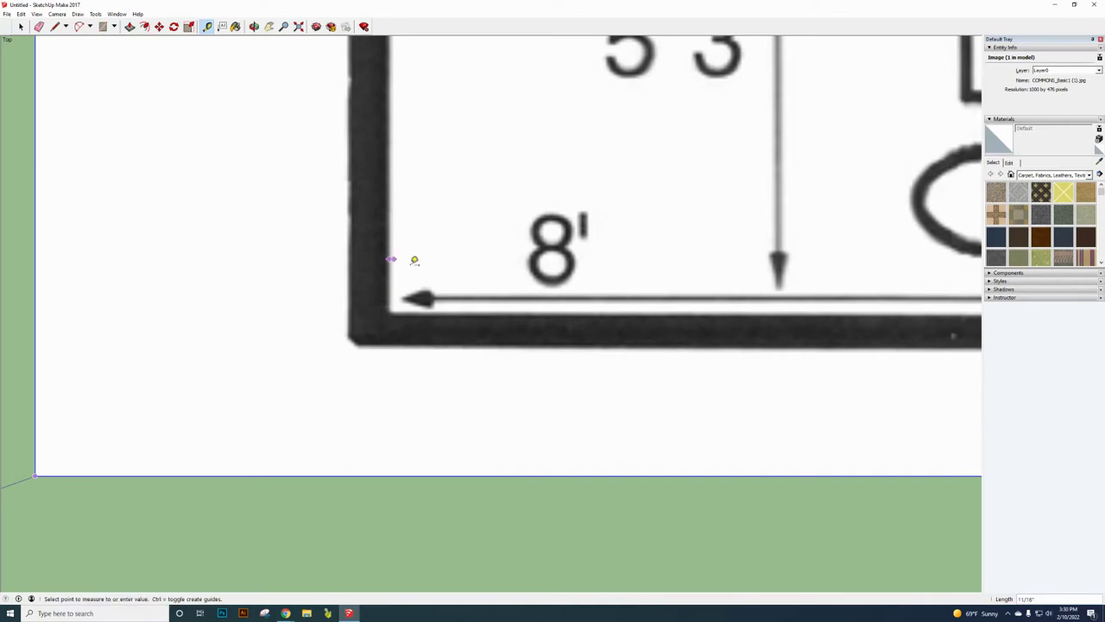
scroll(430, 274, down, 3)
scroll(630, 257, up, 5)
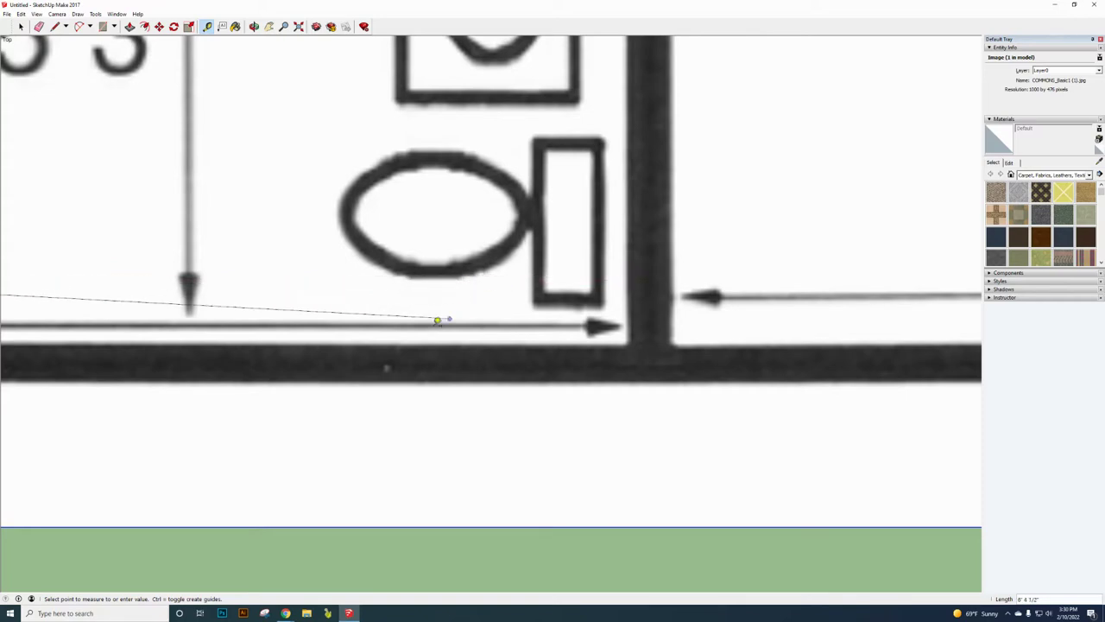
click(313, 301)
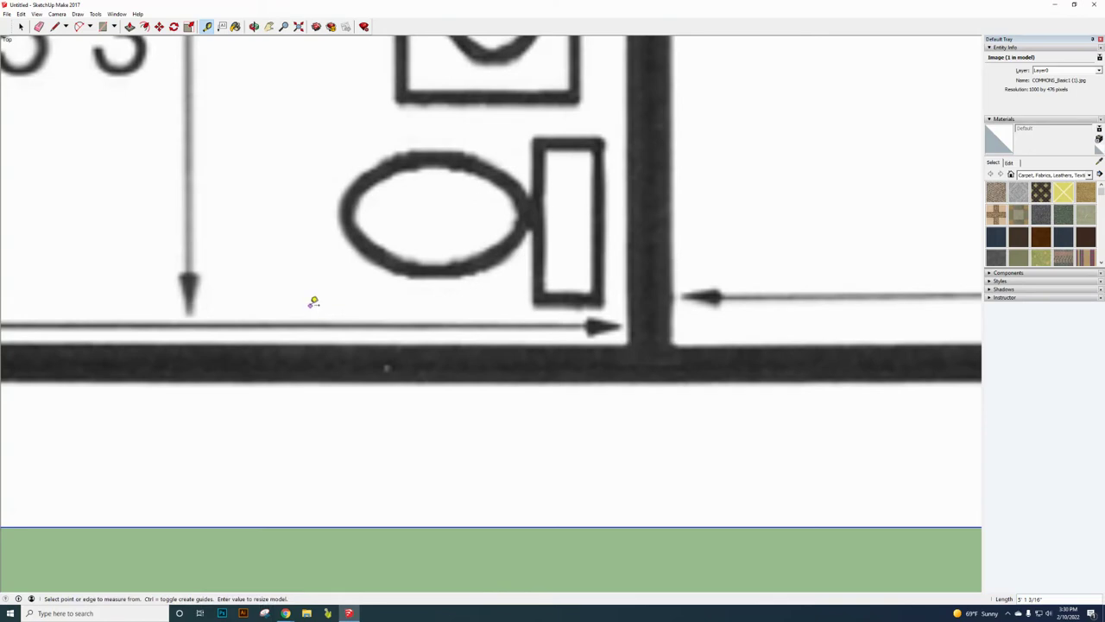
scroll(354, 303, down, 10)
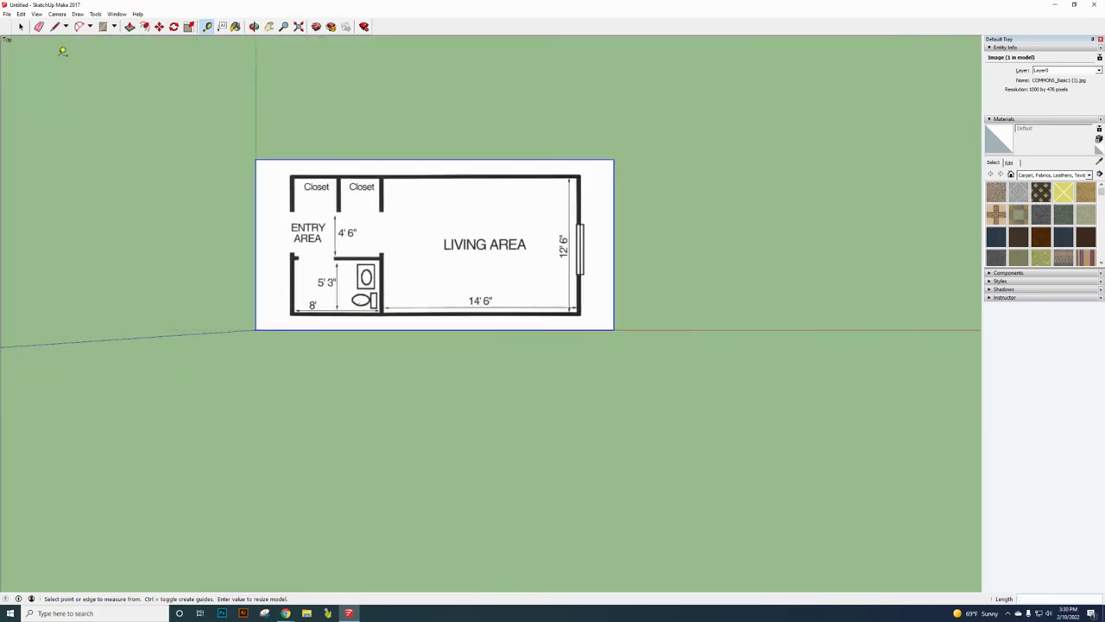
Step: Explode the imported floor plan image into a face with edges and clear the selection
click(21, 26)
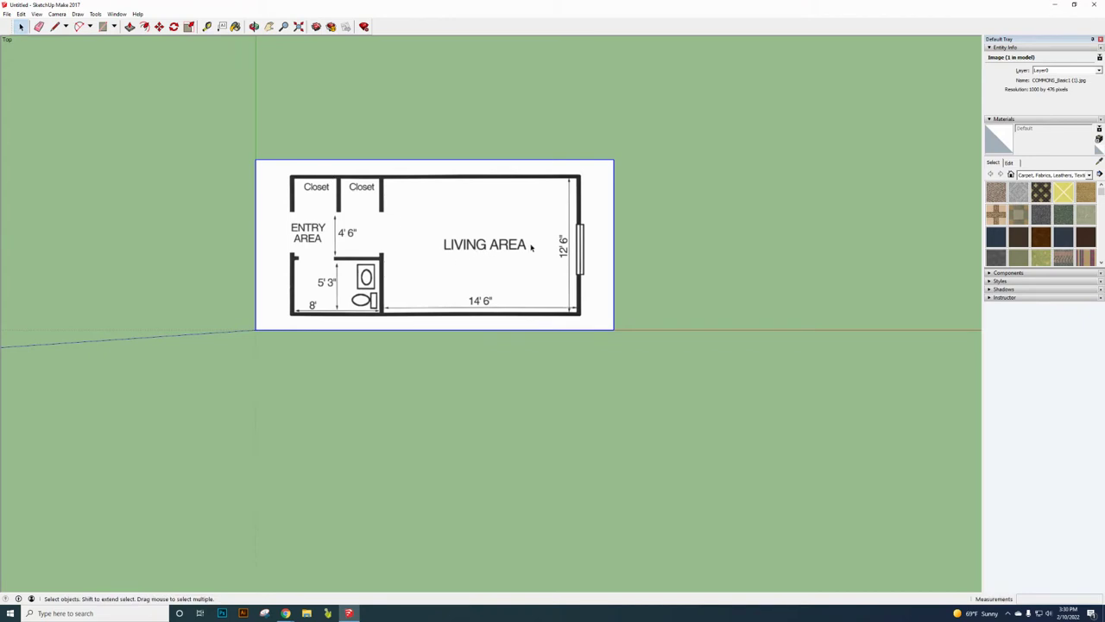
scroll(293, 281, down, 3)
scroll(295, 290, up, 6)
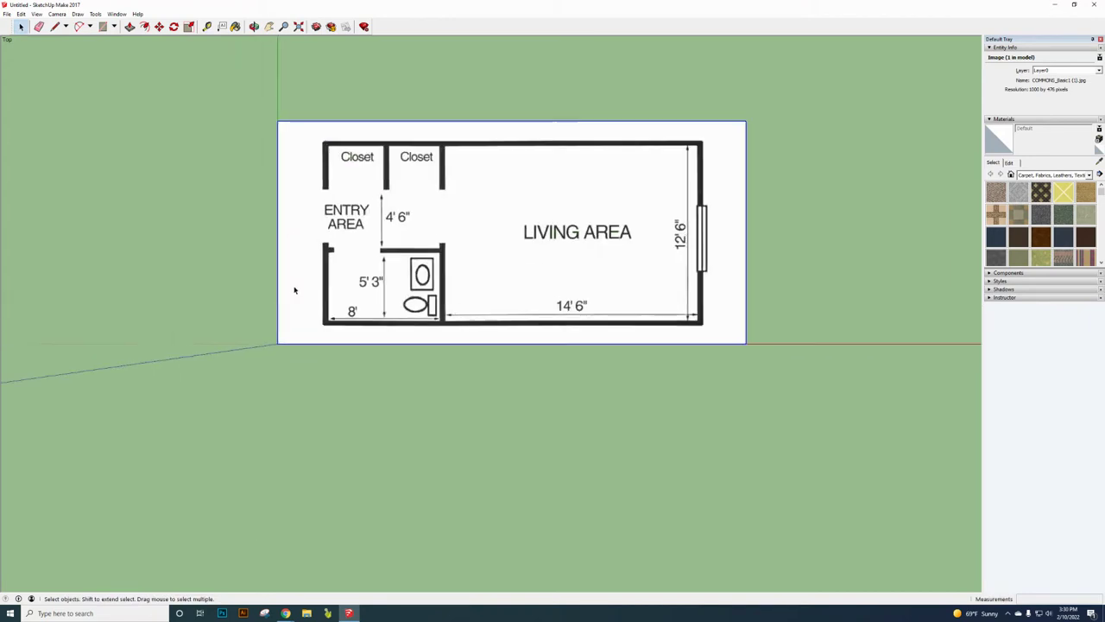
scroll(298, 300, down, 5)
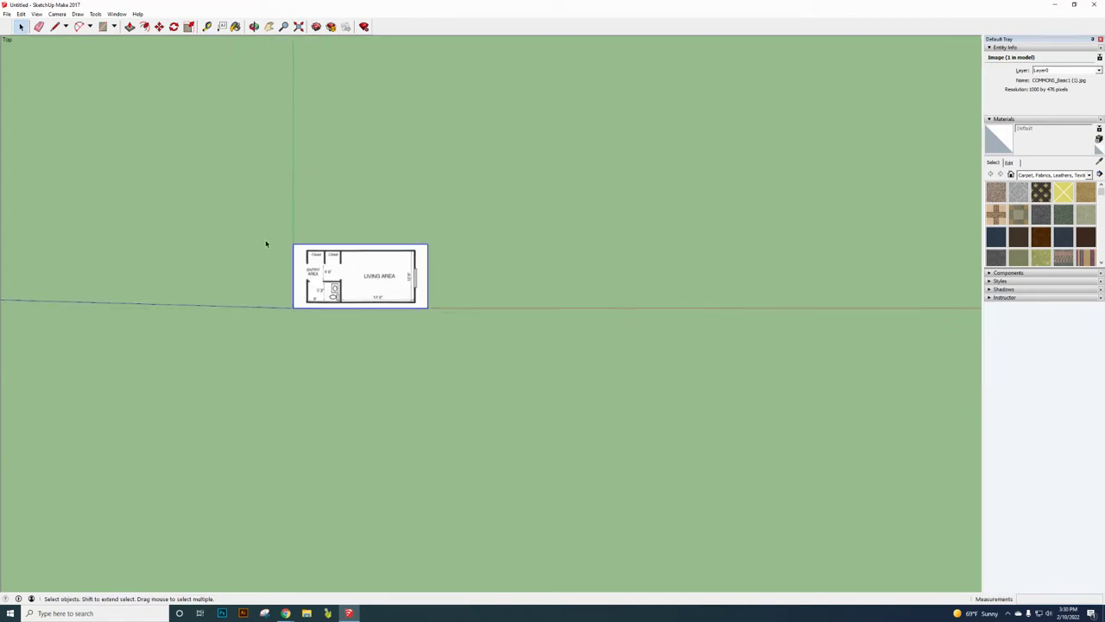
drag(278, 210, 484, 337)
scroll(395, 283, up, 4)
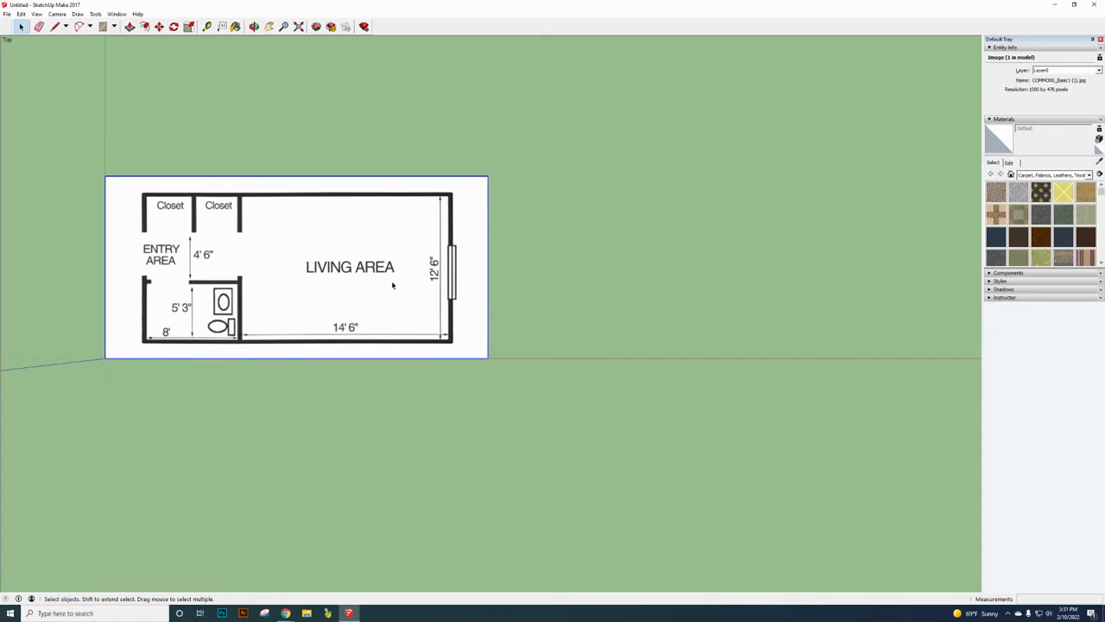
right_click(399, 280)
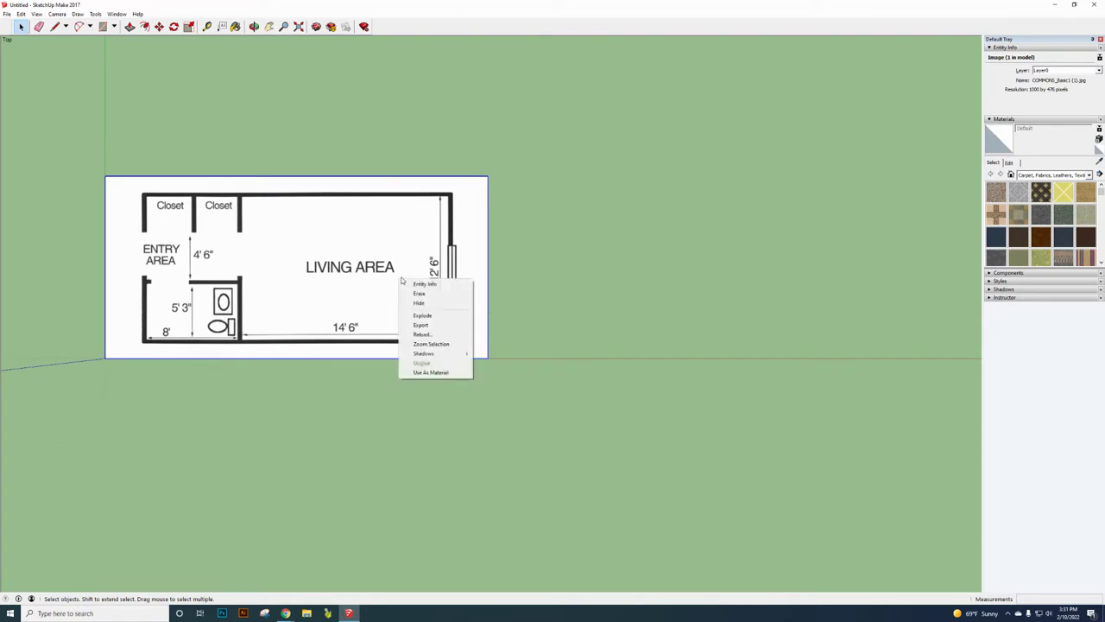
click(424, 316)
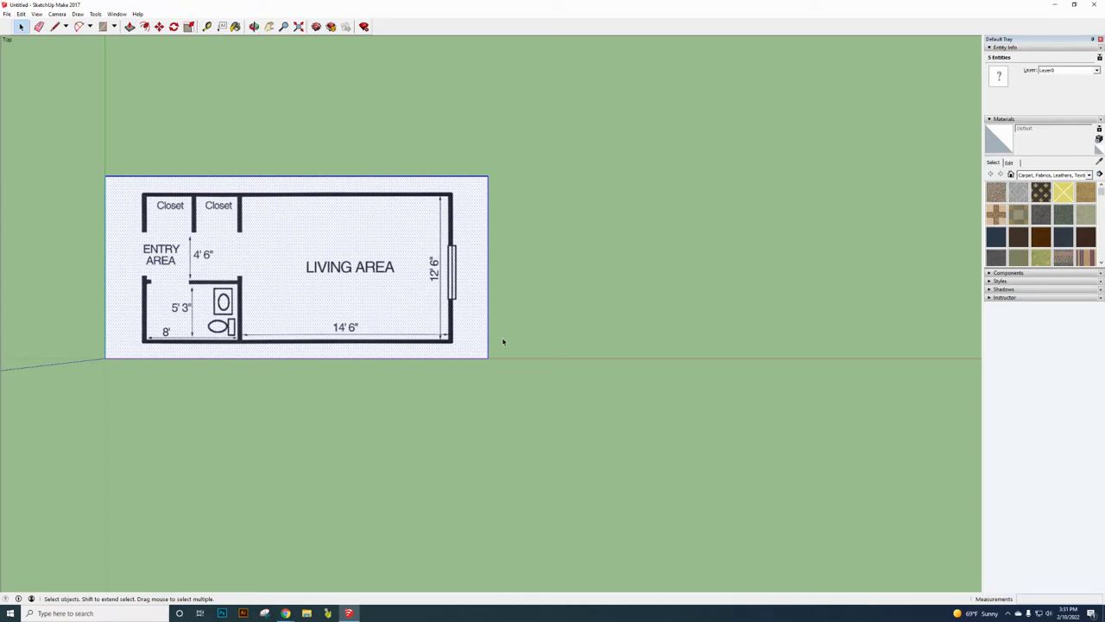
click(568, 260)
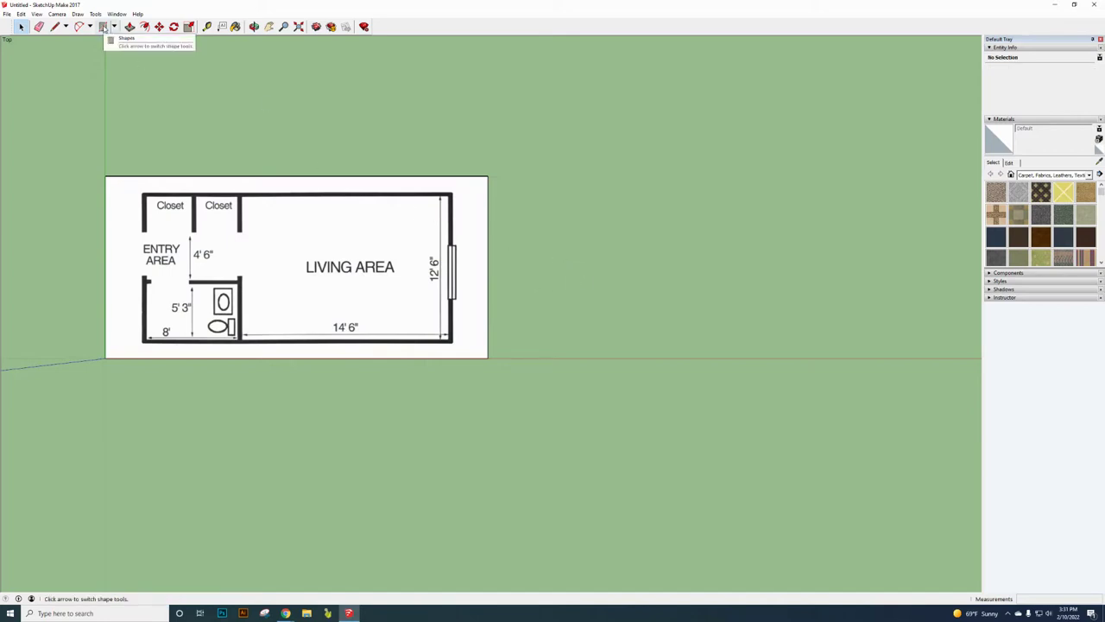
Step: Draw a rectangle about 27' 3" by 13' 3" along the exterior walls' outer edges, from lower-left to upper-right plan corner
click(103, 27)
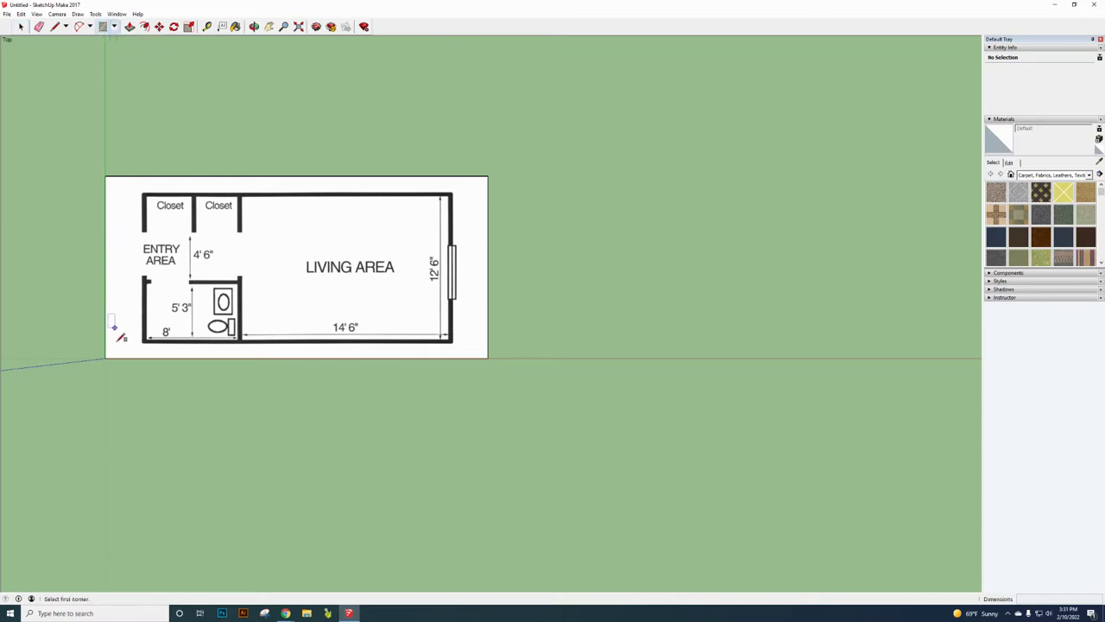
scroll(138, 361, up, 3)
scroll(137, 327, up, 8)
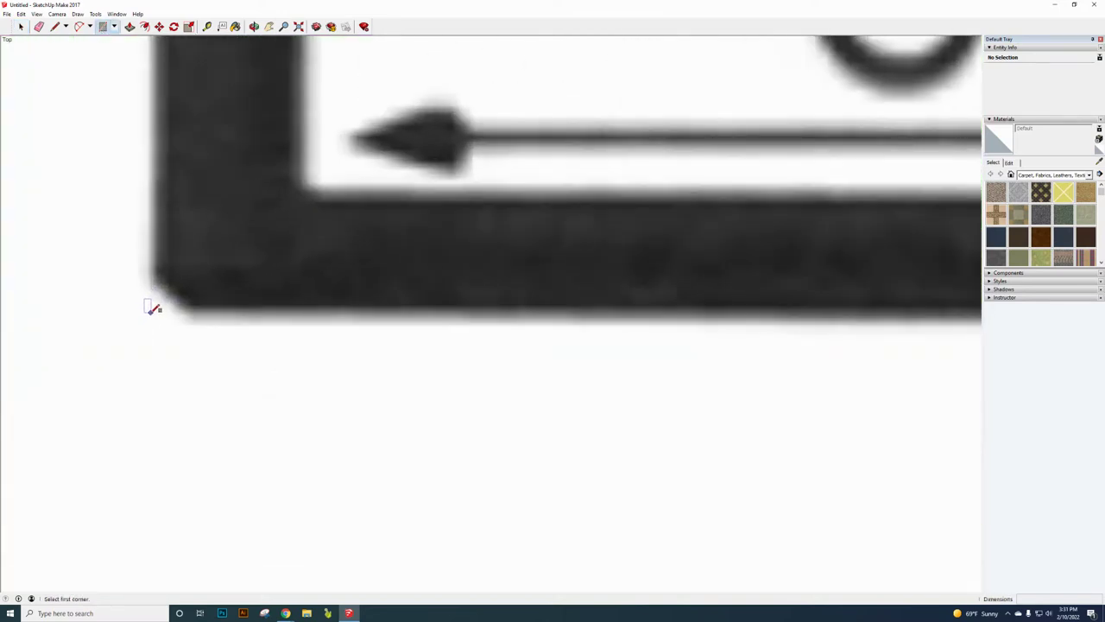
click(149, 313)
scroll(234, 340, down, 8)
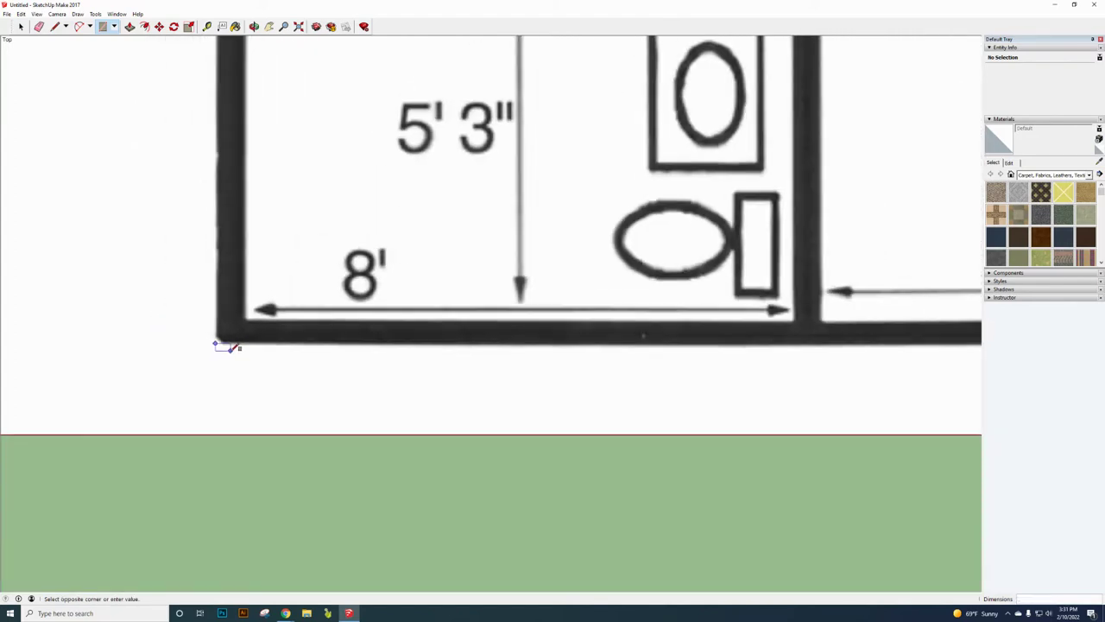
scroll(231, 352, down, 6)
scroll(370, 291, up, 7)
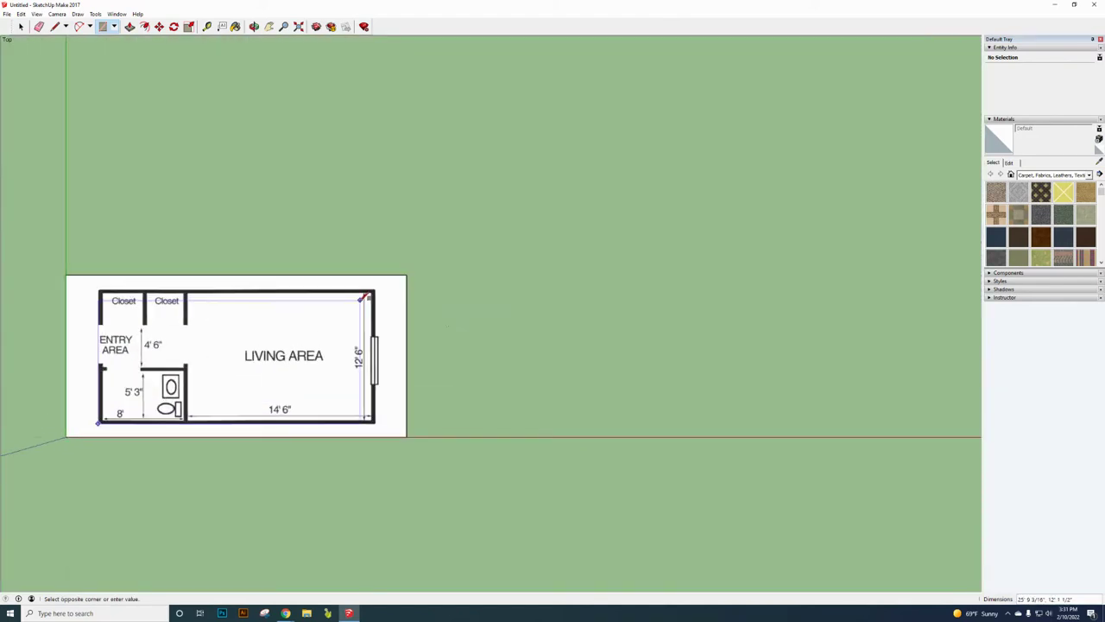
scroll(368, 293, up, 8)
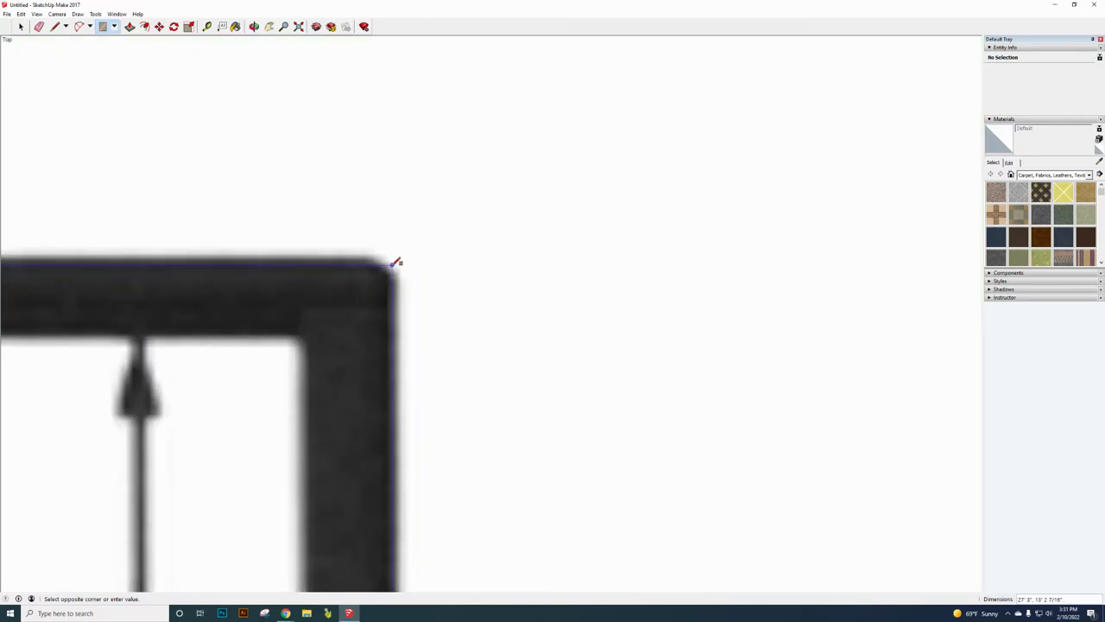
click(397, 258)
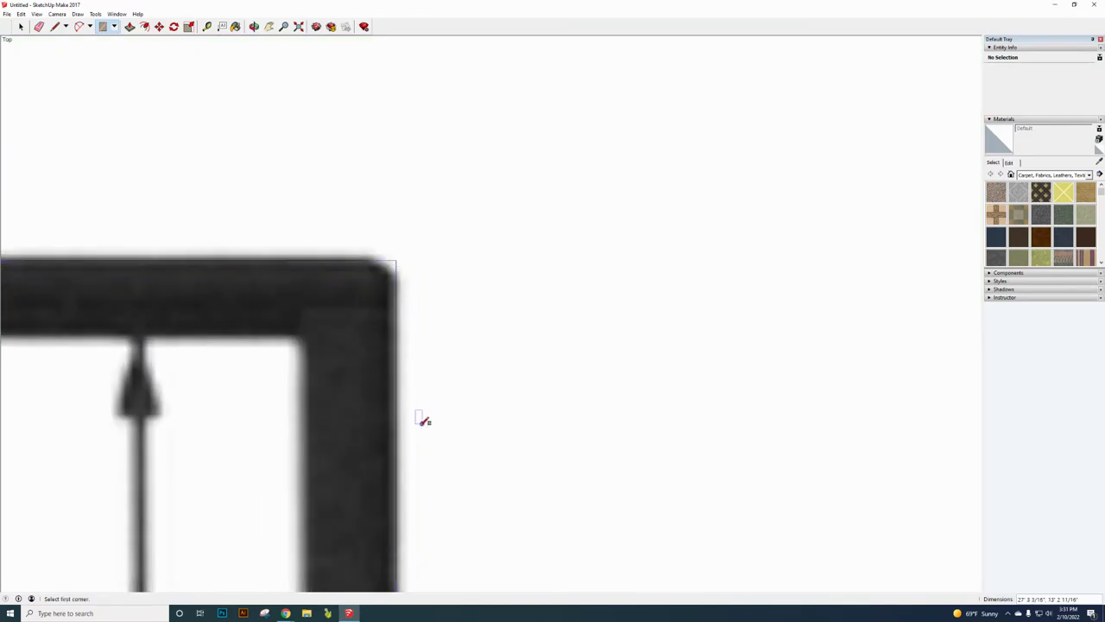
Step: Draw a second rectangle about 26' 5" by 12' 6" along the exterior walls' inner edges, between opposite inner corners
scroll(427, 413, down, 10)
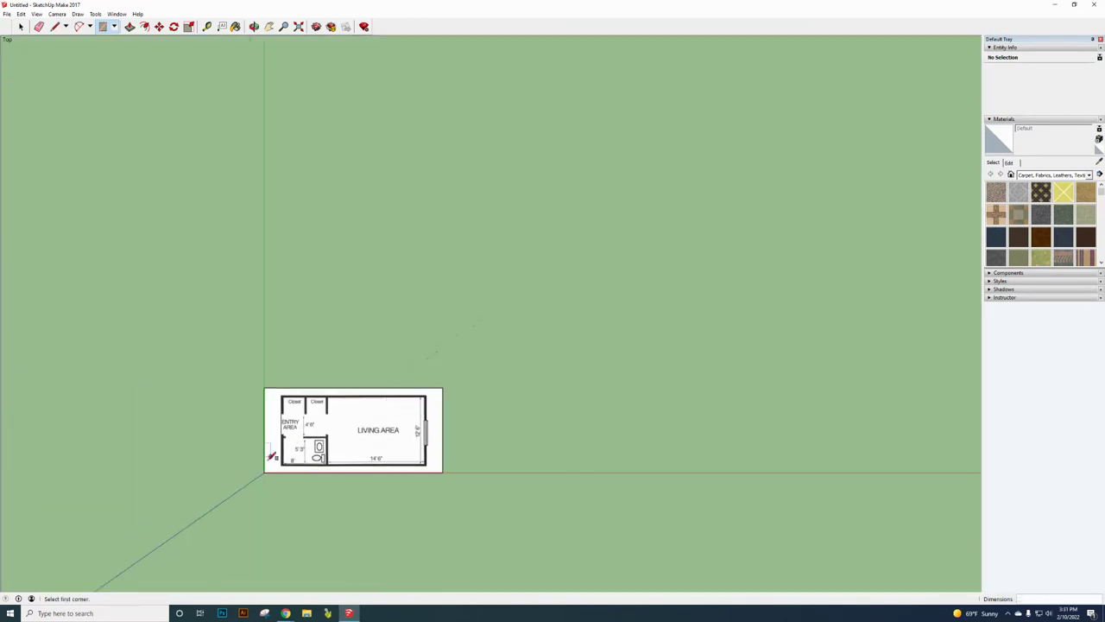
scroll(284, 466, up, 8)
scroll(292, 408, up, 9)
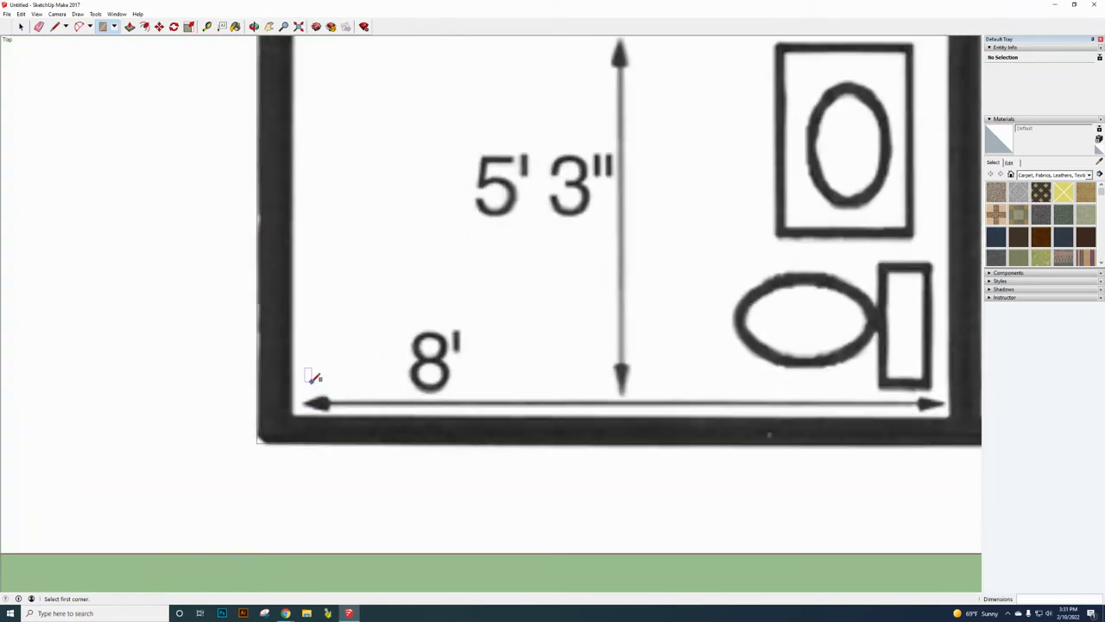
click(256, 406)
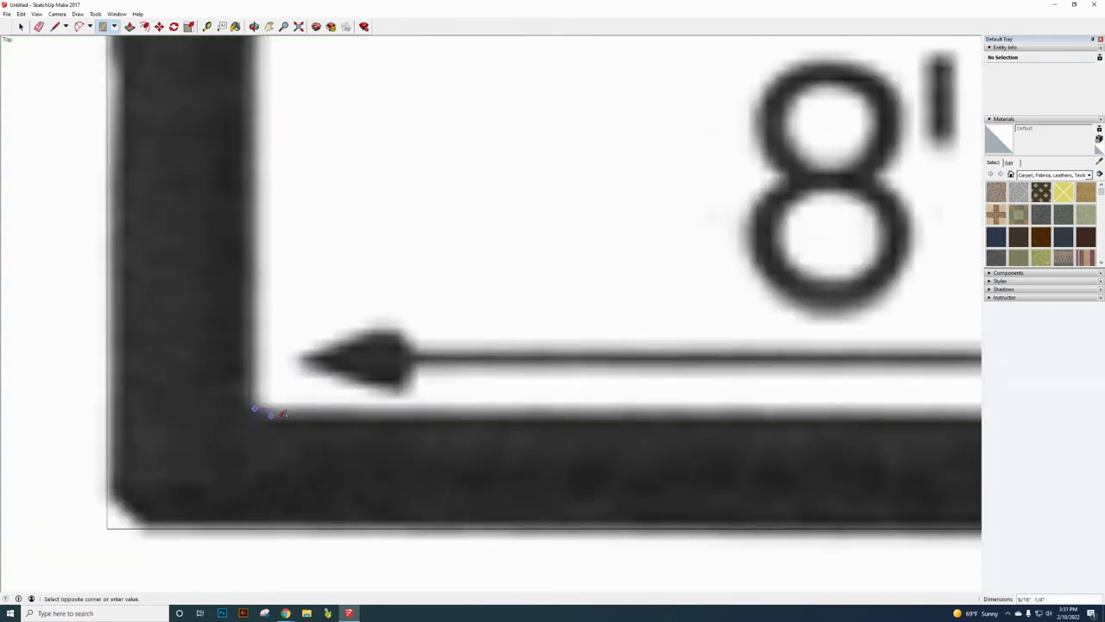
scroll(259, 408, down, 10)
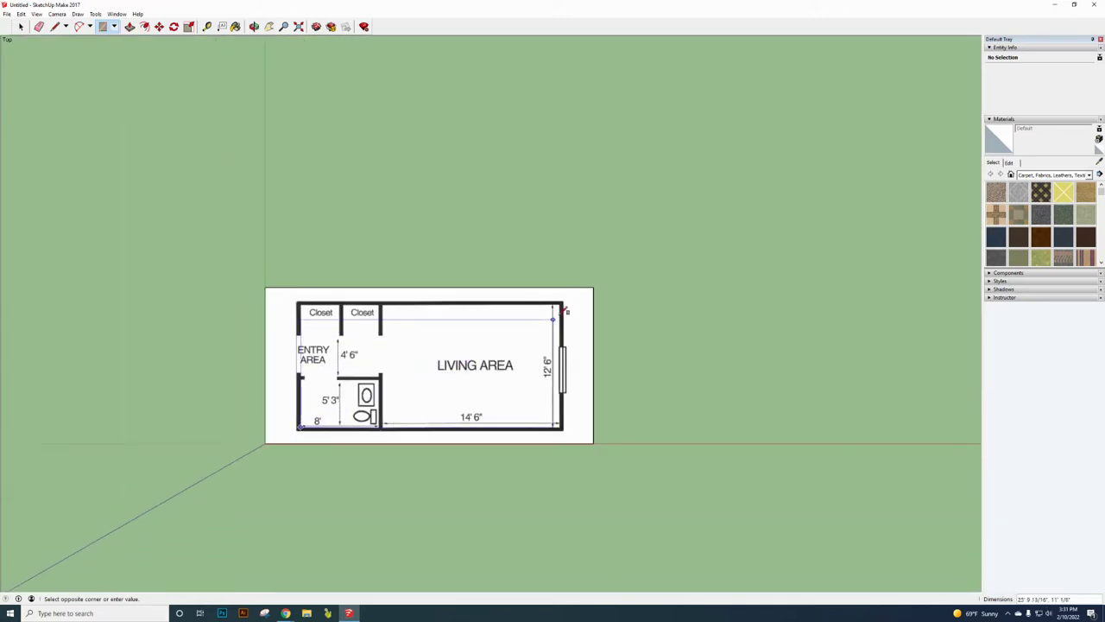
scroll(557, 304, up, 10)
scroll(555, 271, up, 5)
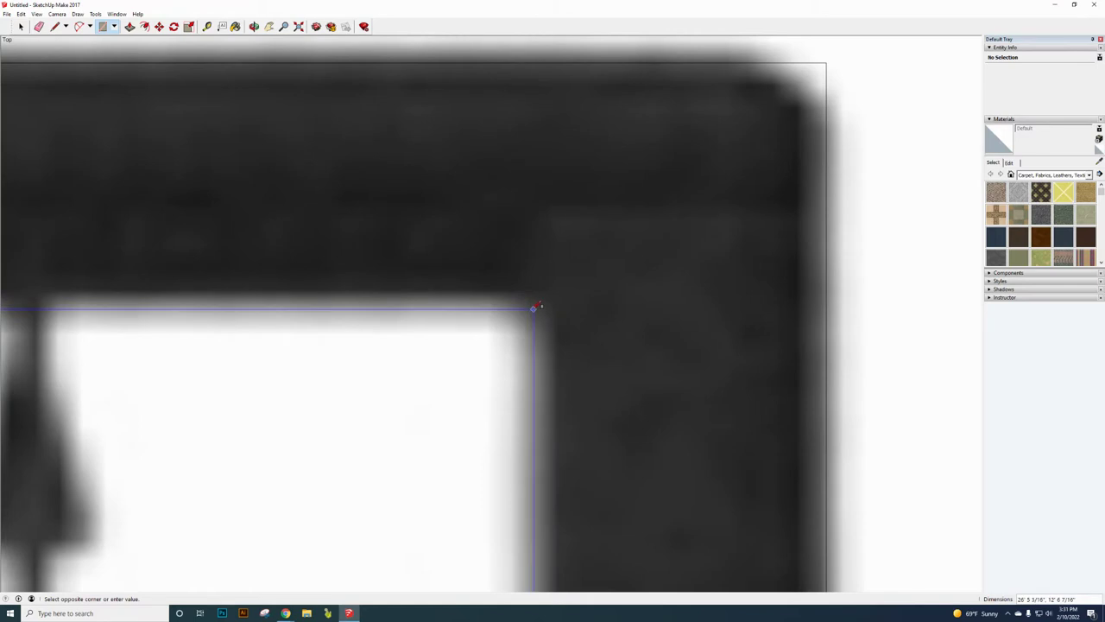
click(537, 308)
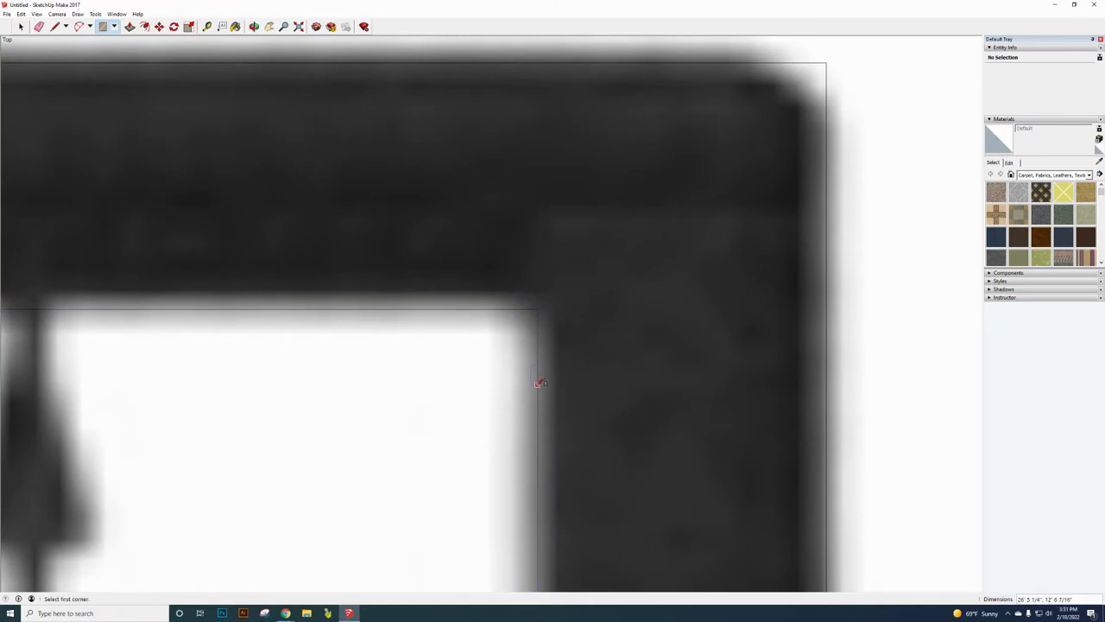
Step: Draw a straight line along the living-area face of the bathroom and closet partition, from the lower inner wall edge to the upper one
scroll(541, 383, down, 8)
scroll(507, 339, down, 5)
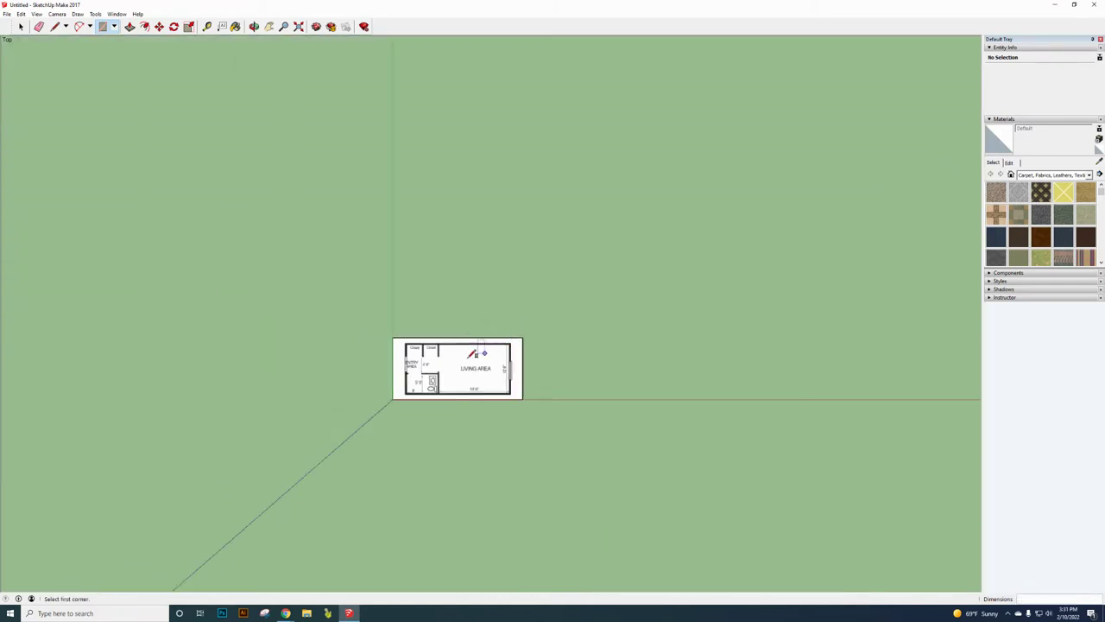
scroll(411, 373, up, 8)
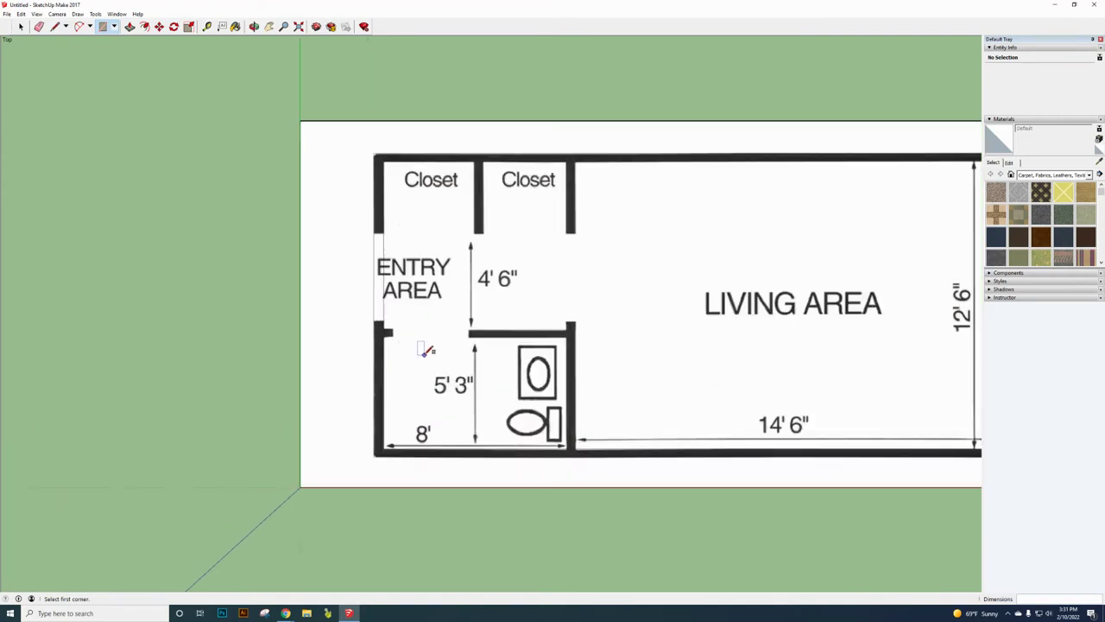
scroll(484, 344, up, 4)
scroll(557, 354, down, 3)
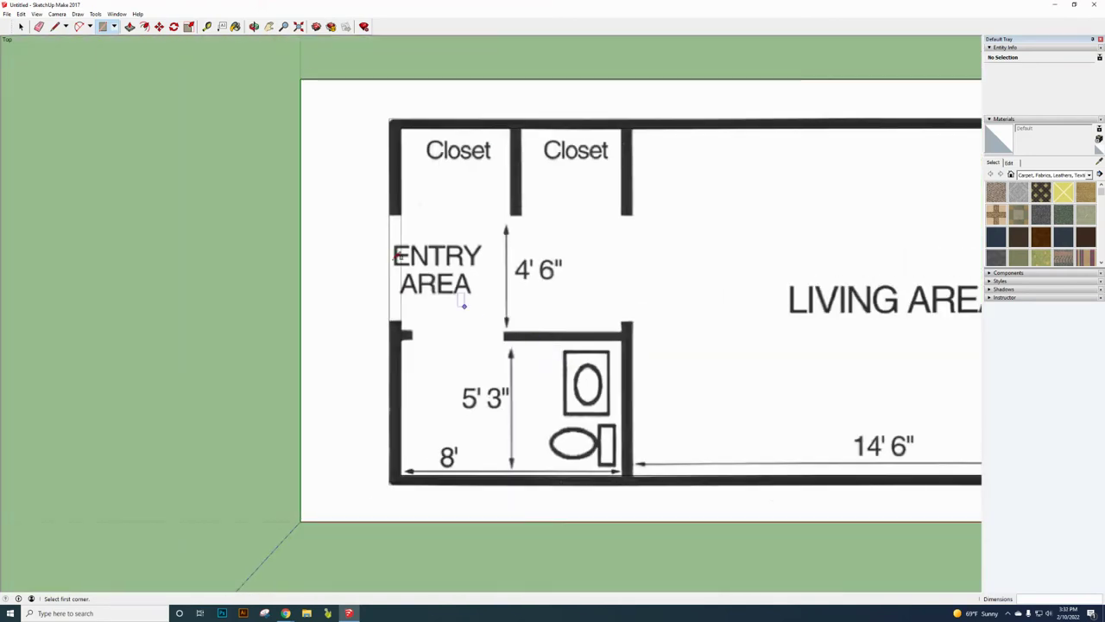
click(56, 27)
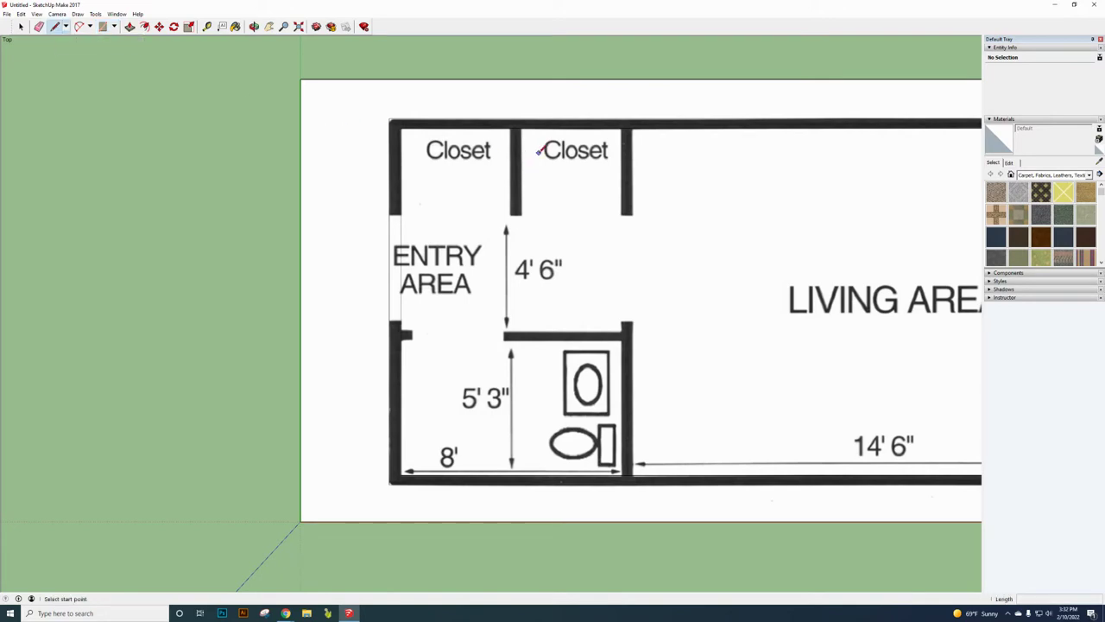
scroll(632, 488, up, 6)
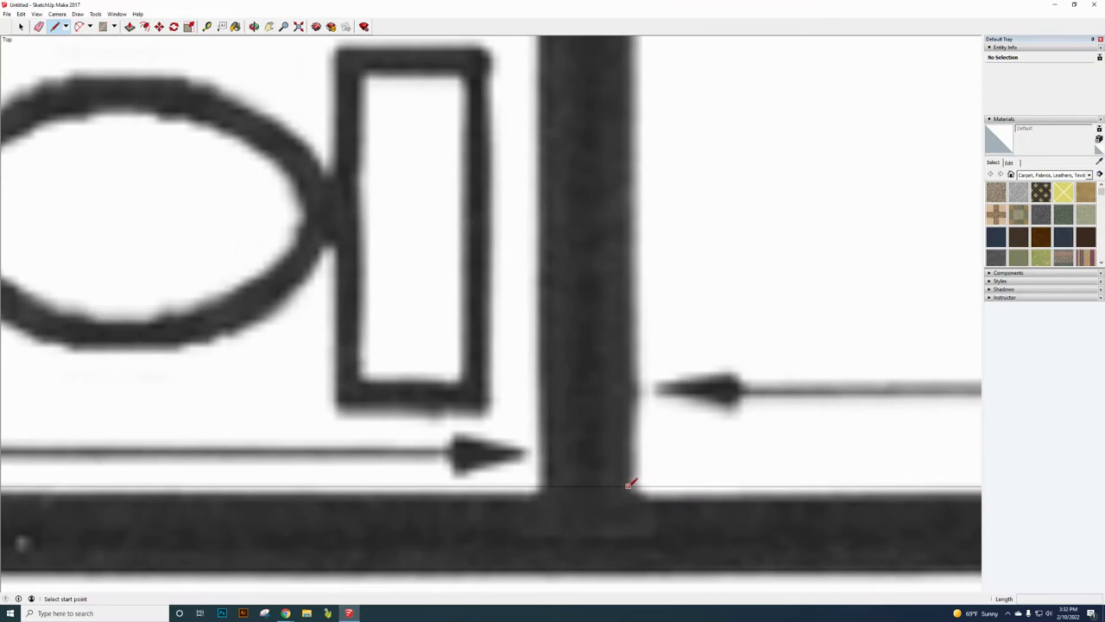
click(630, 485)
scroll(630, 484, down, 6)
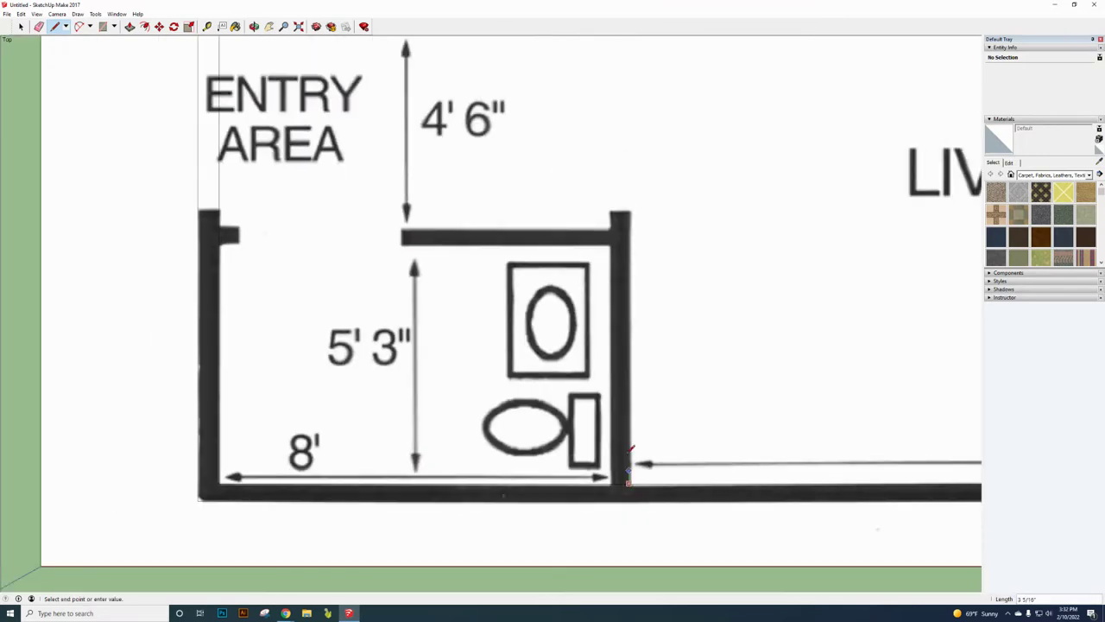
scroll(647, 216, down, 5)
scroll(648, 177, up, 4)
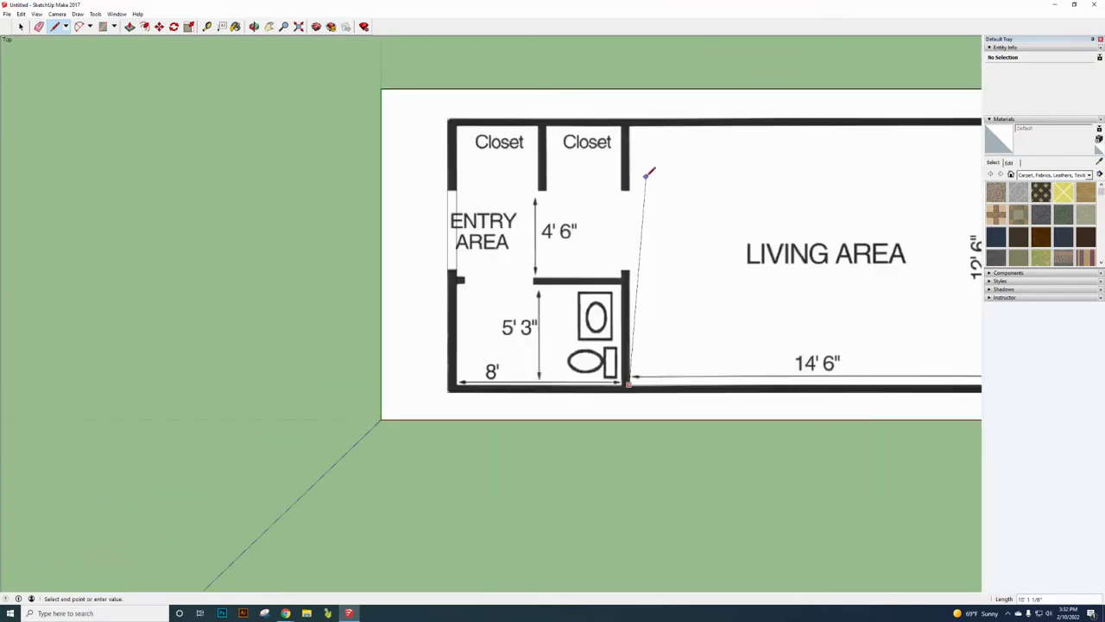
scroll(646, 175, up, 4)
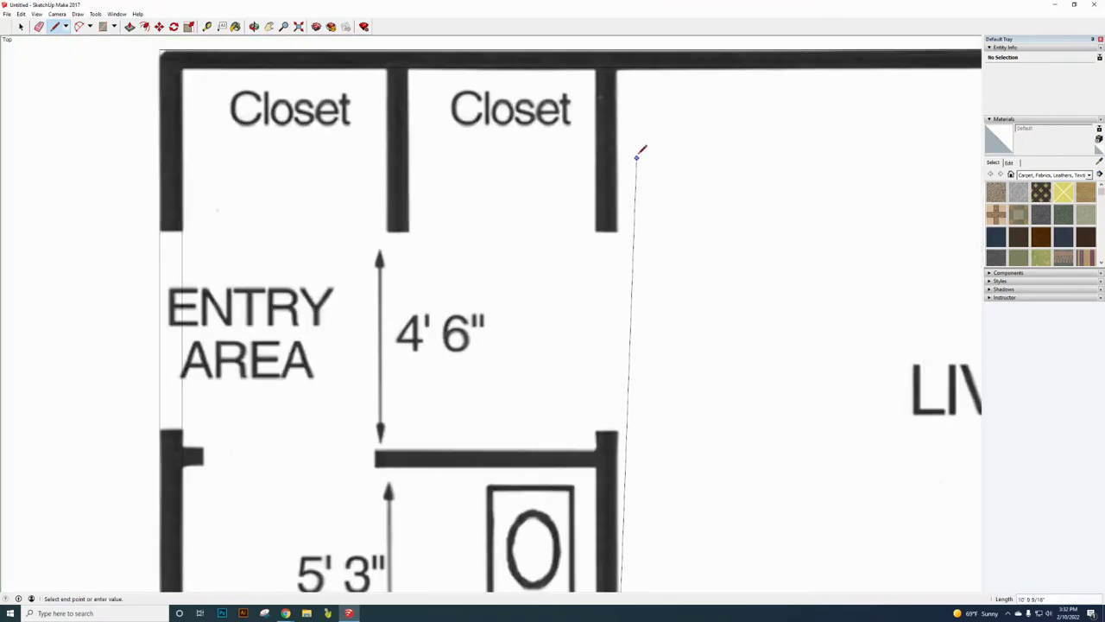
click(617, 66)
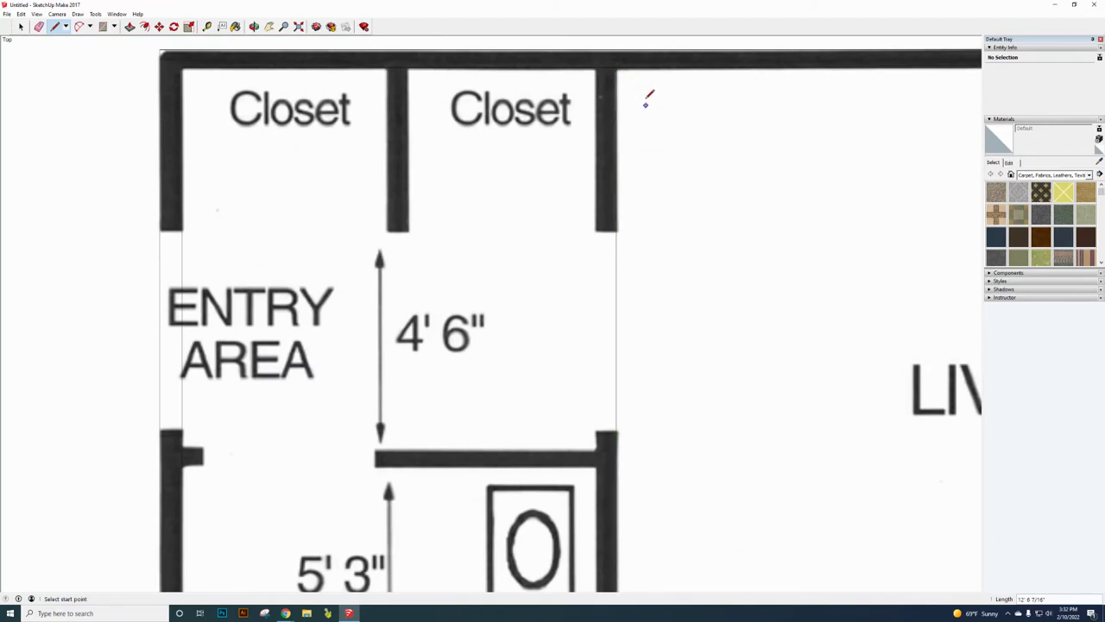
Step: Draw a line about 12' 6" long along the partition's closet and bathroom face, from the upper inner wall edge to the lower one
scroll(595, 64, up, 6)
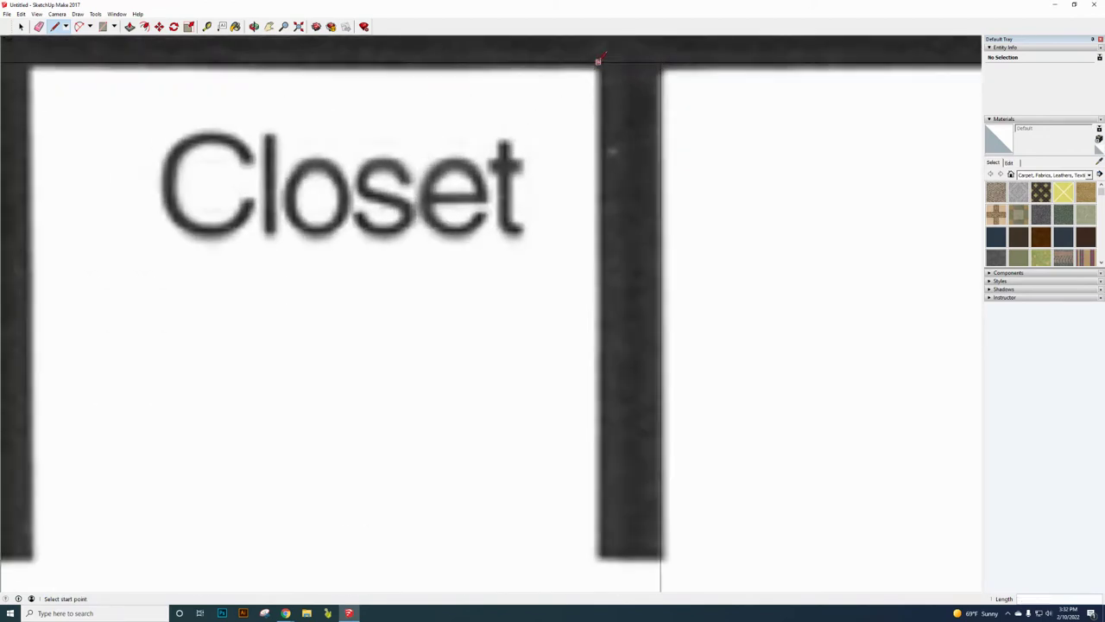
click(606, 64)
scroll(609, 70, down, 8)
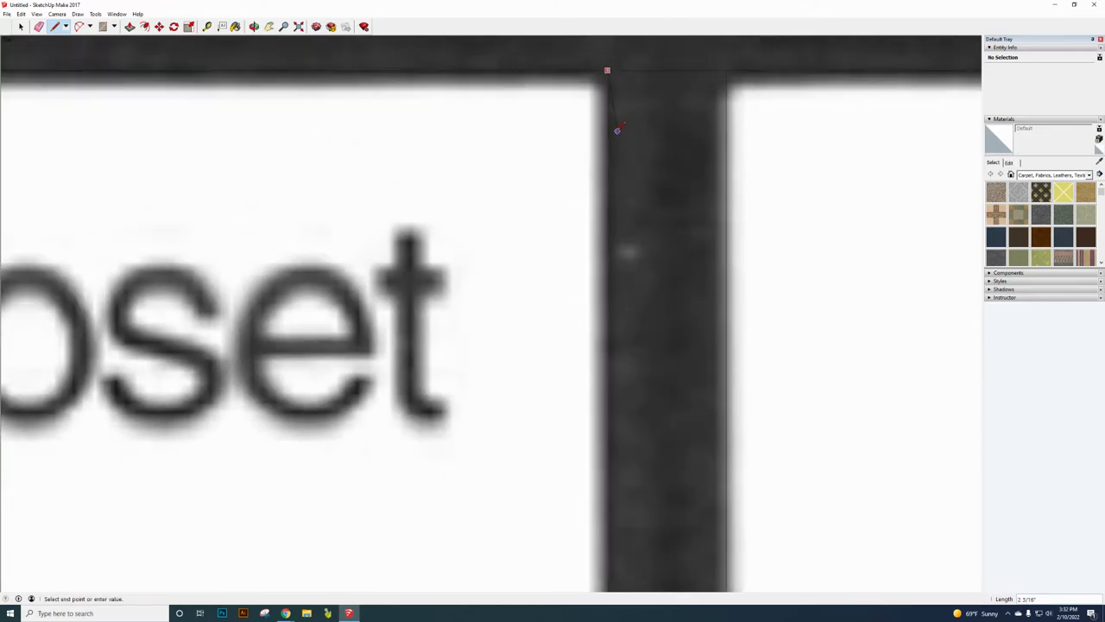
scroll(632, 286, up, 8)
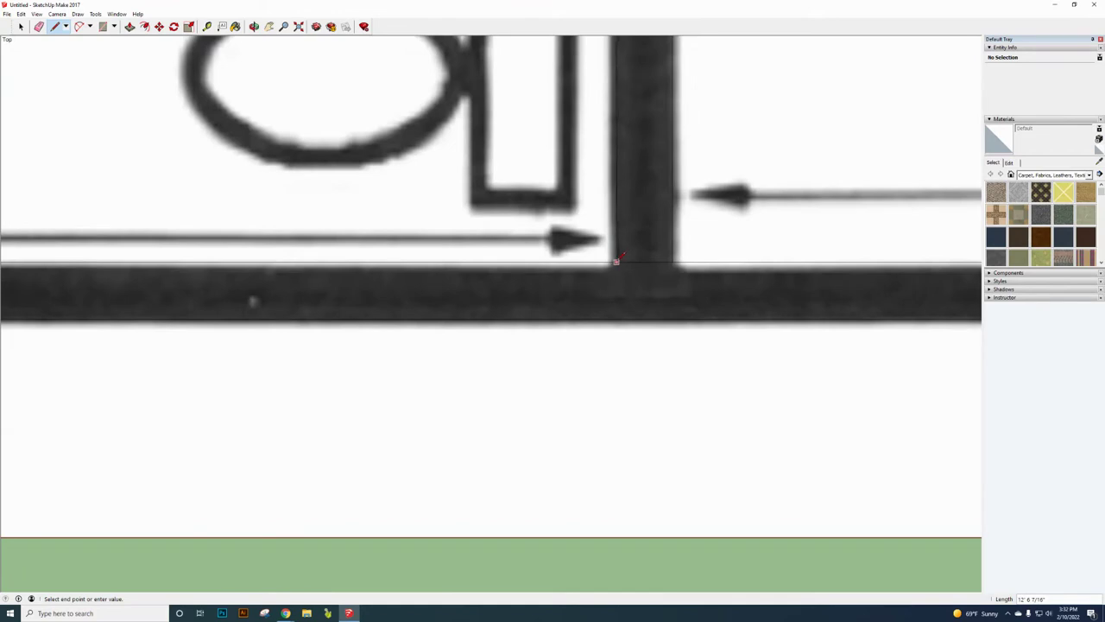
click(611, 262)
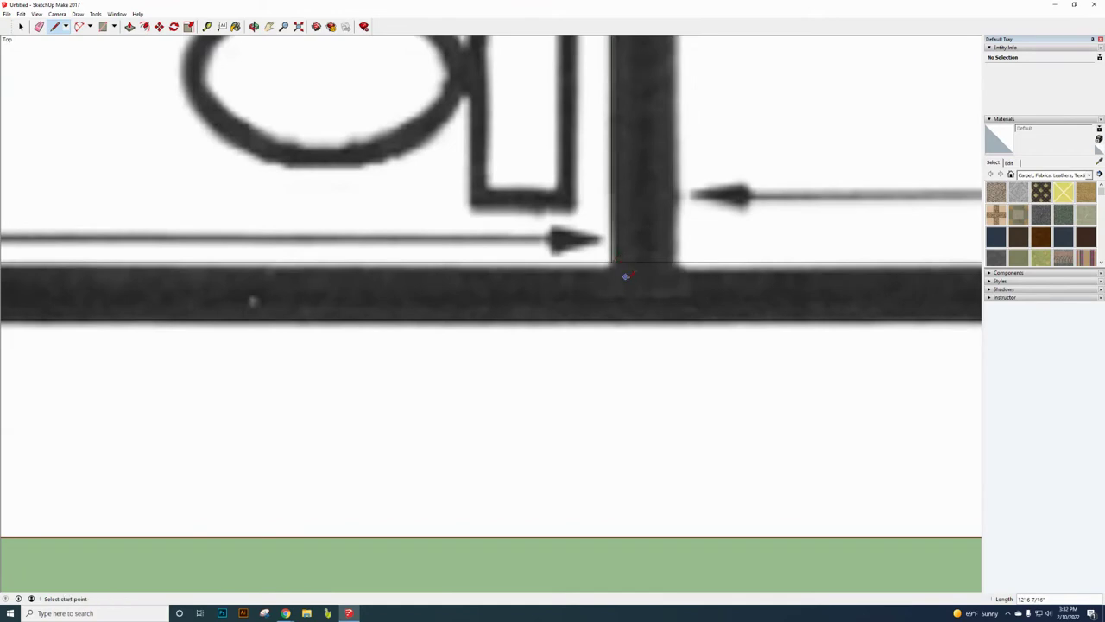
Step: Draw a line about 8' long along the bathroom wall's entry-side edge, from the partition across the doorway to the exterior wall's inner edge
scroll(634, 268, down, 8)
scroll(643, 264, up, 8)
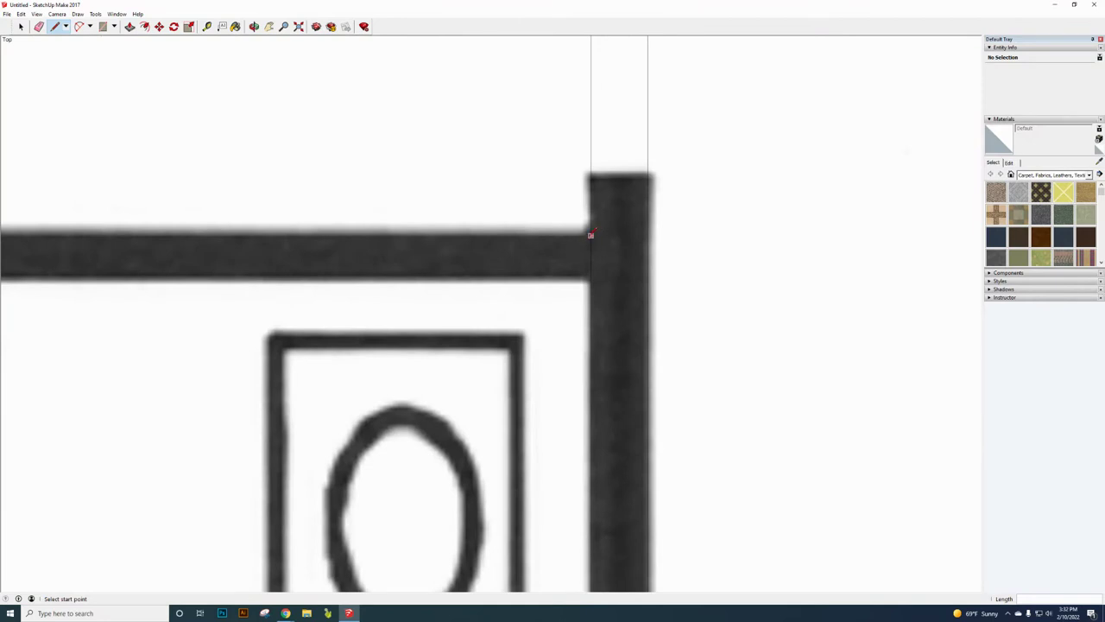
click(591, 235)
scroll(592, 235, down, 8)
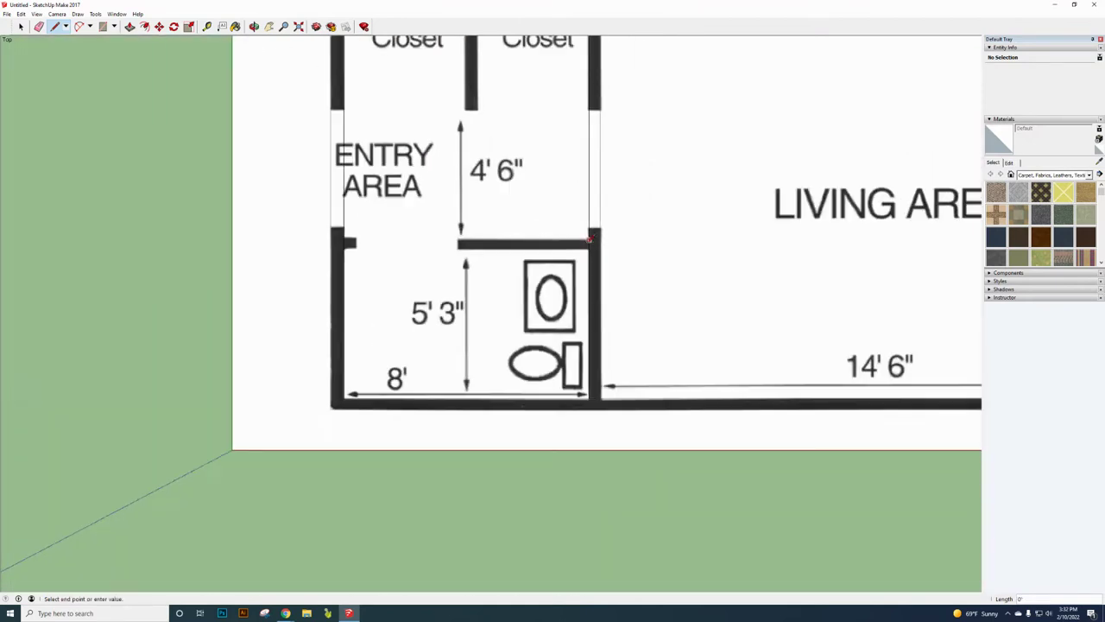
scroll(396, 246, up, 8)
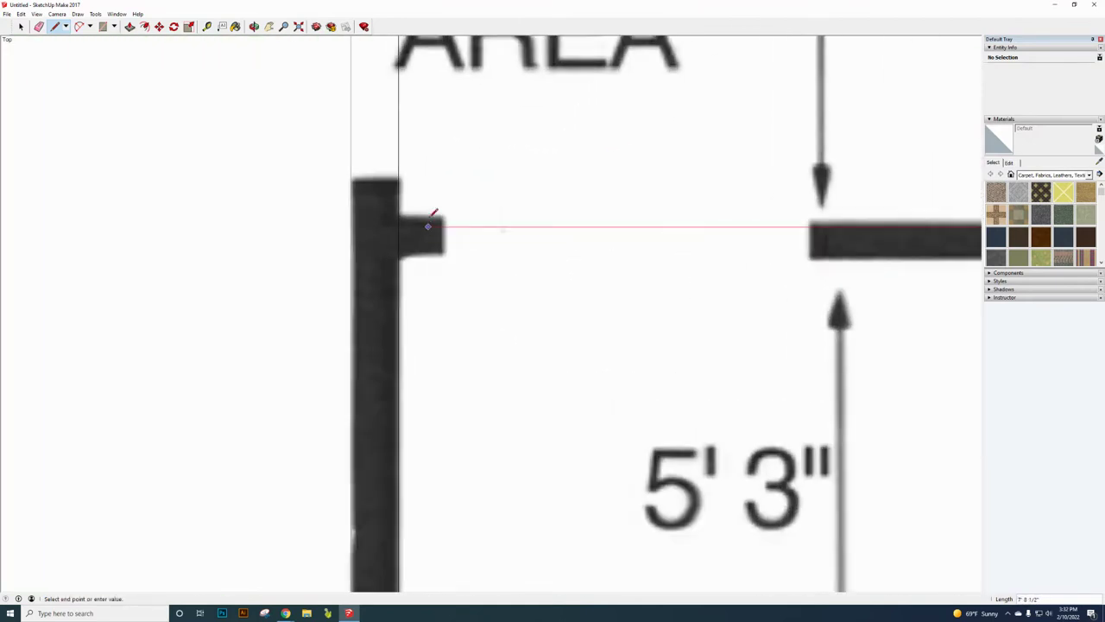
scroll(395, 224, up, 3)
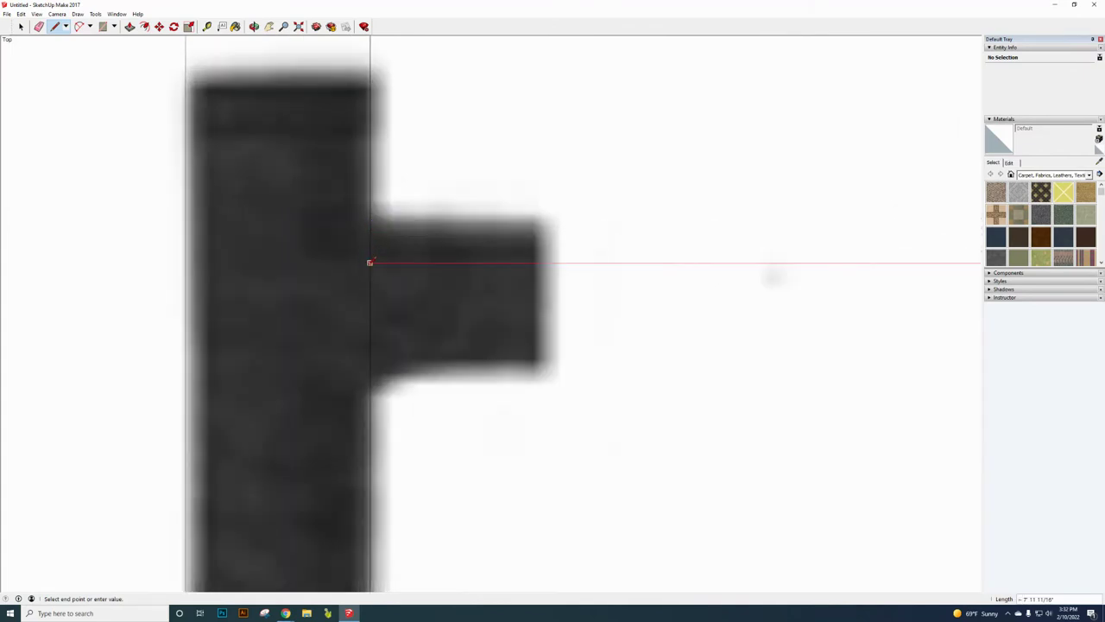
click(369, 262)
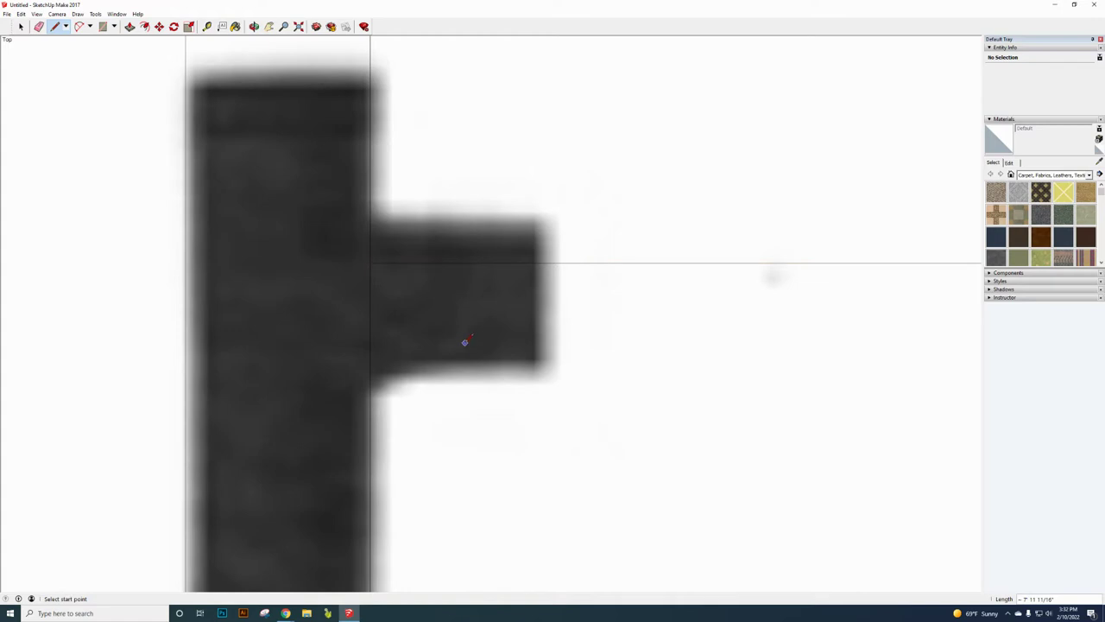
Step: Draw a parallel line about 8' long along the bathroom wall's bathroom-side edge, from the exterior wall's inner edge to the partition
click(369, 375)
scroll(371, 373, down, 4)
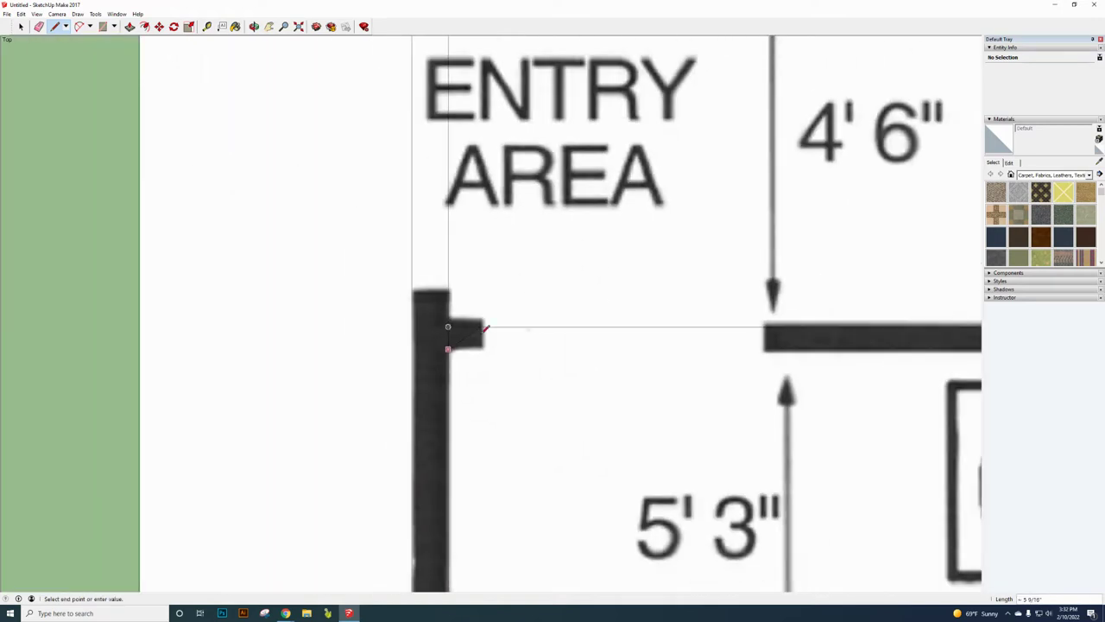
scroll(485, 328, down, 5)
scroll(715, 351, up, 10)
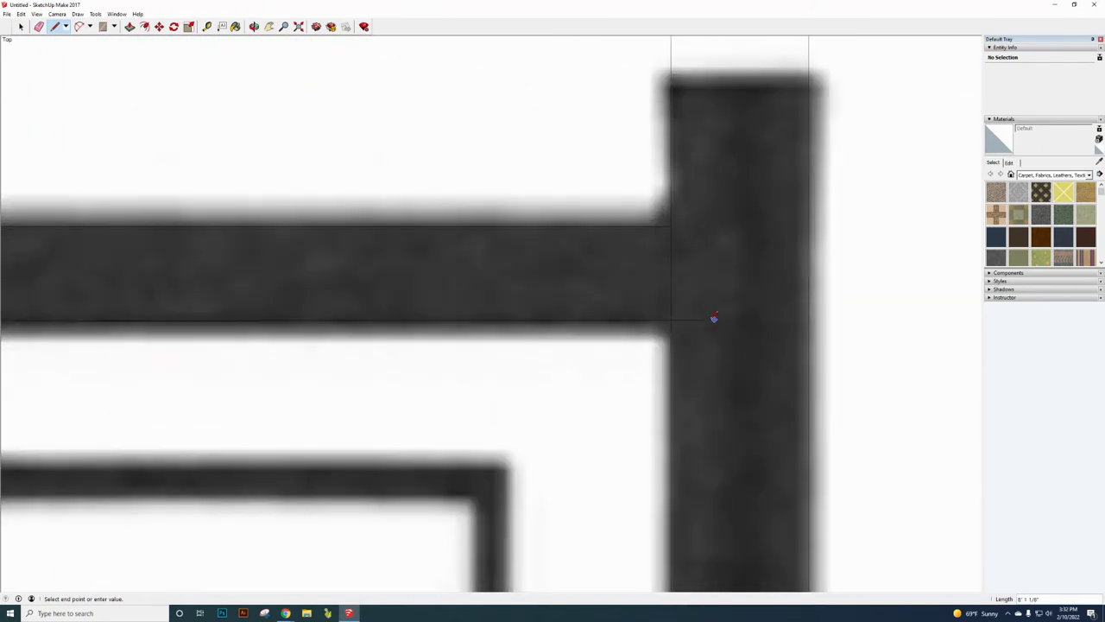
click(671, 324)
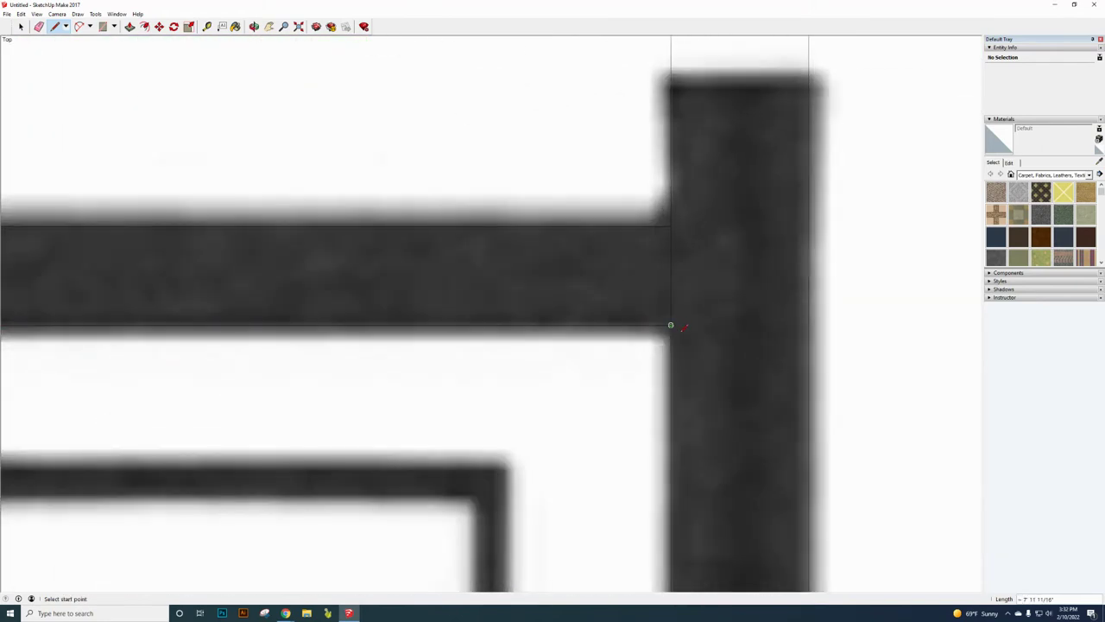
Step: Draw a line about 8' 9" long across the closet walls' open ends, from the partition's living-area face to the exterior wall's outer edge
scroll(671, 324, down, 5)
scroll(460, 334, up, 6)
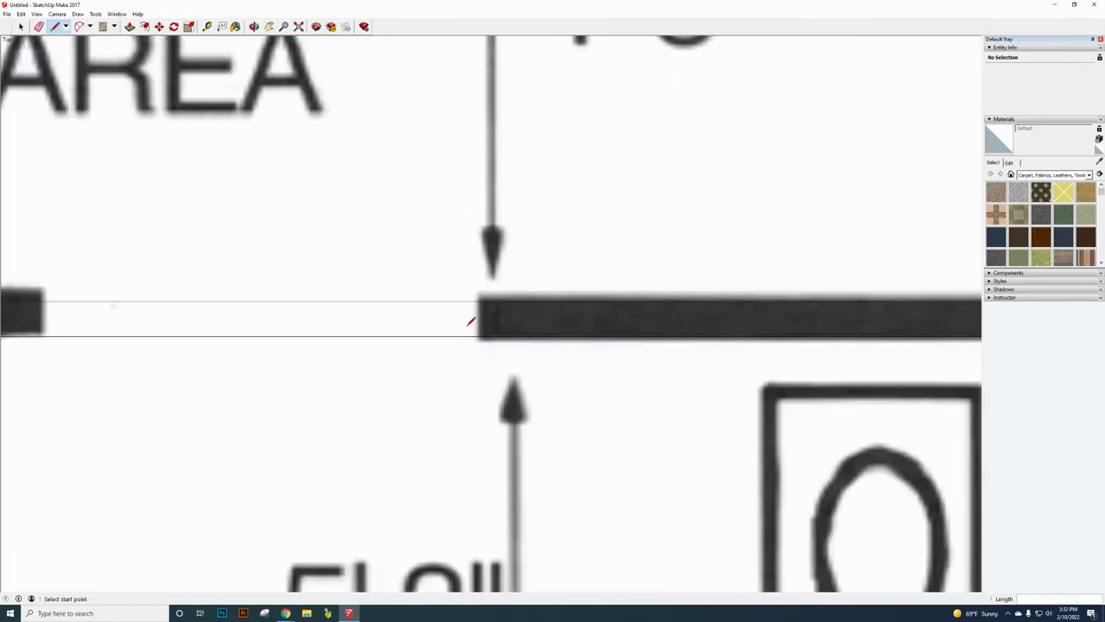
scroll(471, 322, down, 6)
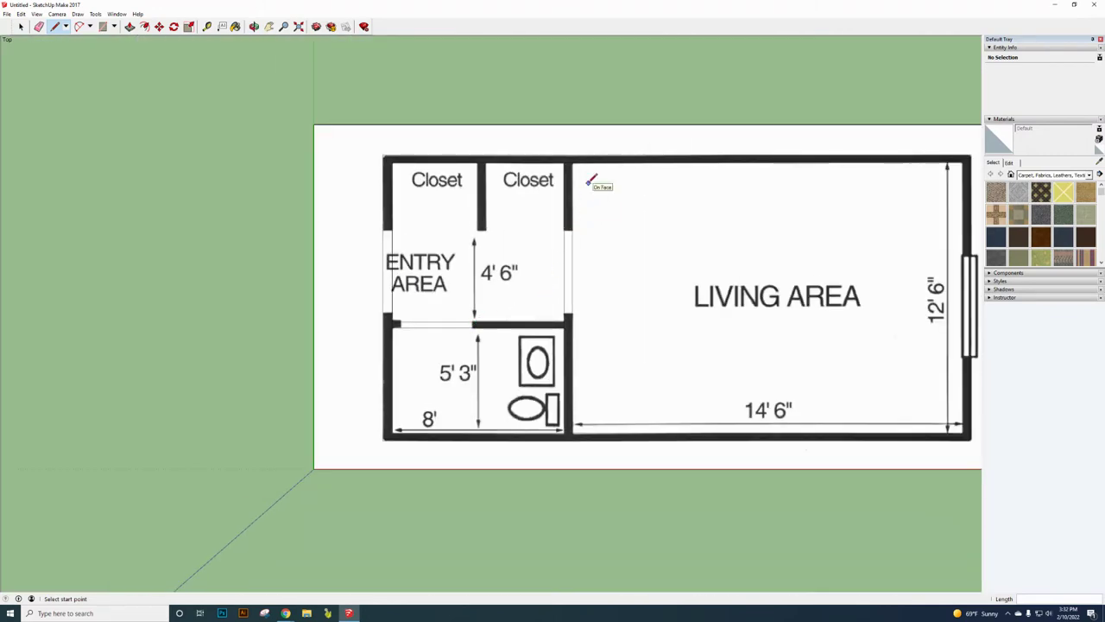
scroll(577, 229, up, 8)
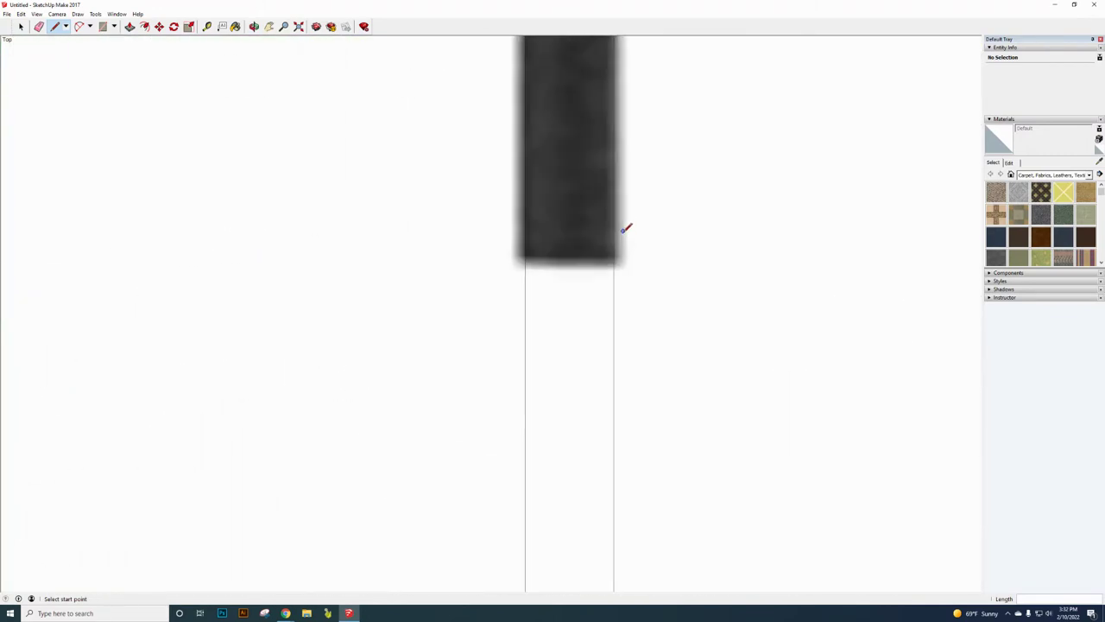
click(613, 256)
scroll(613, 256, down, 6)
scroll(399, 262, up, 5)
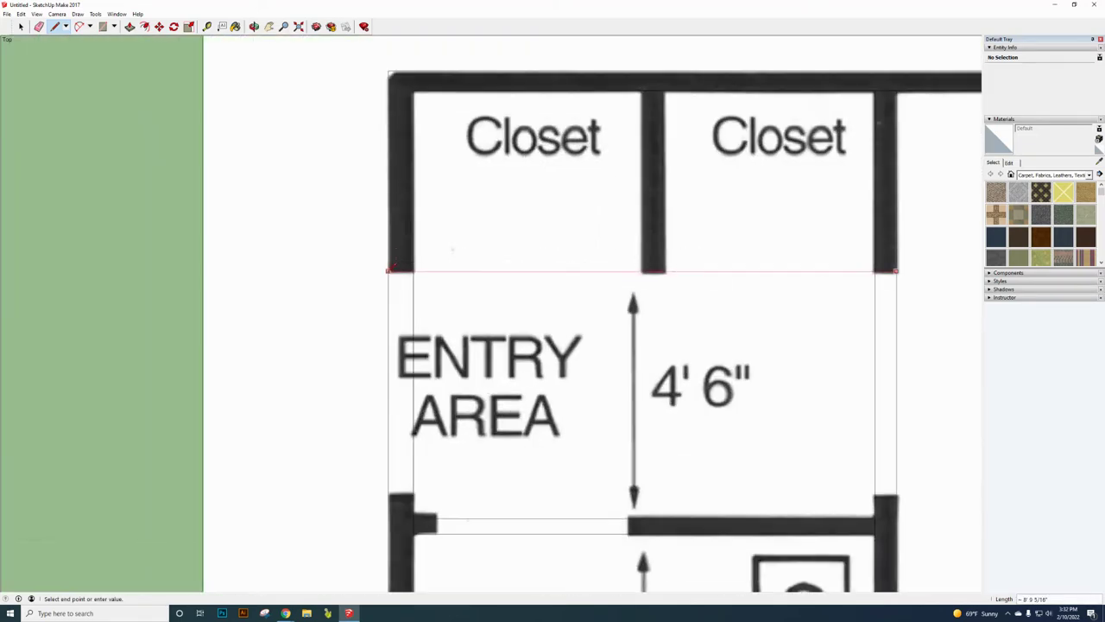
click(389, 267)
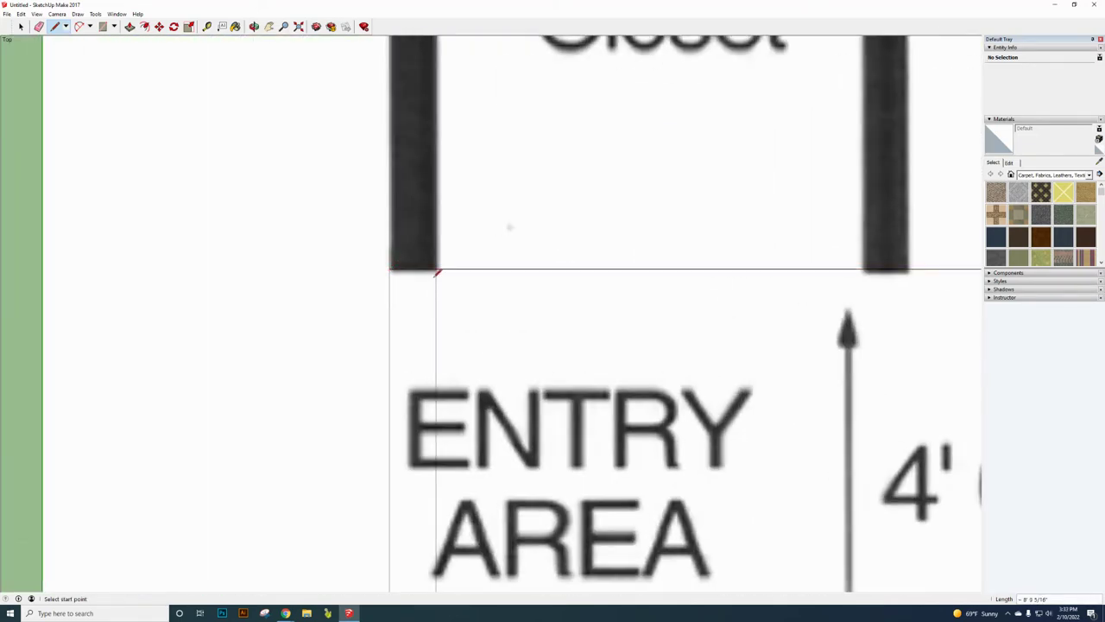
Step: Draw a line across the entry area through the lower wall ends, from the exterior wall's outer edge to the partition's living-area face
scroll(557, 319, down, 4)
scroll(560, 319, down, 3)
scroll(540, 394, up, 10)
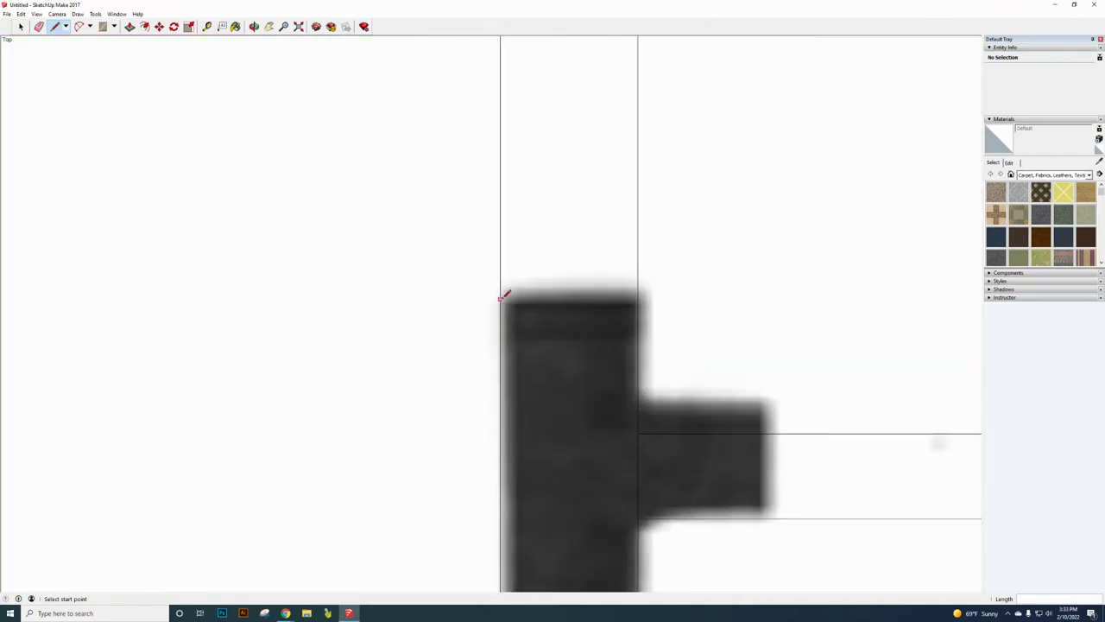
click(500, 299)
scroll(501, 300, down, 7)
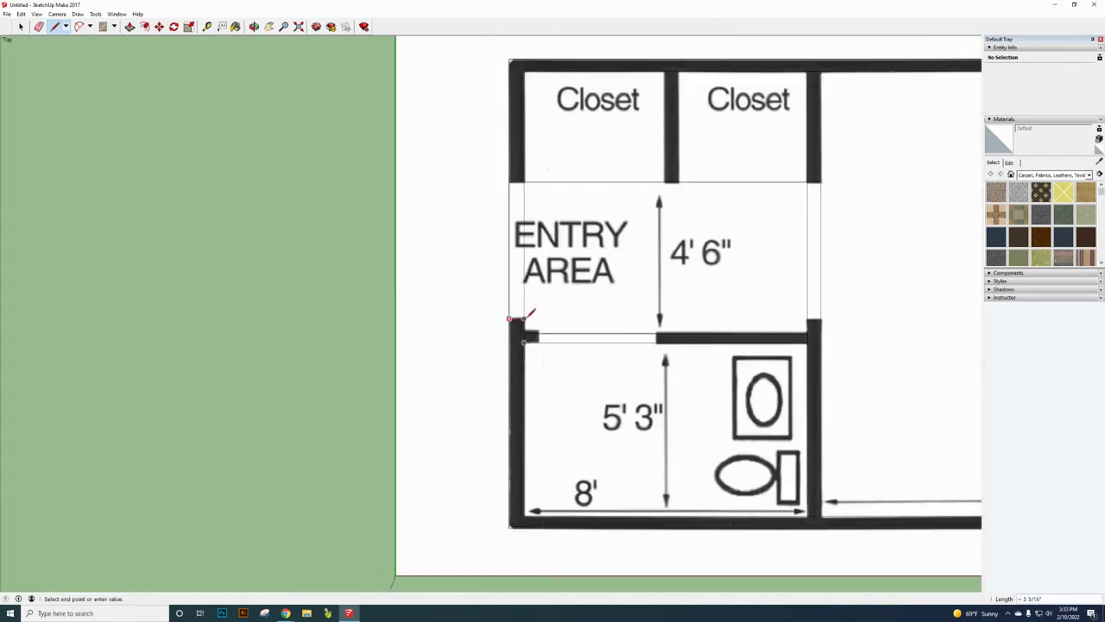
scroll(834, 319, up, 8)
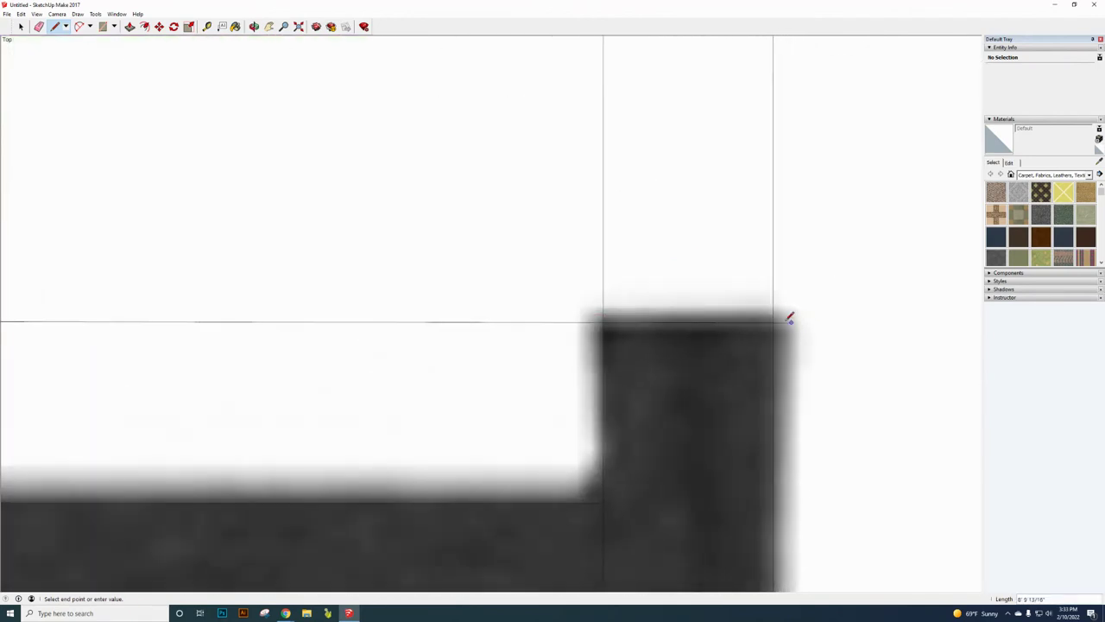
click(775, 313)
Step: Close off both wall ends at the bathroom doorway with short perpendicular lines between the wall's two traced edges
scroll(775, 320, down, 3)
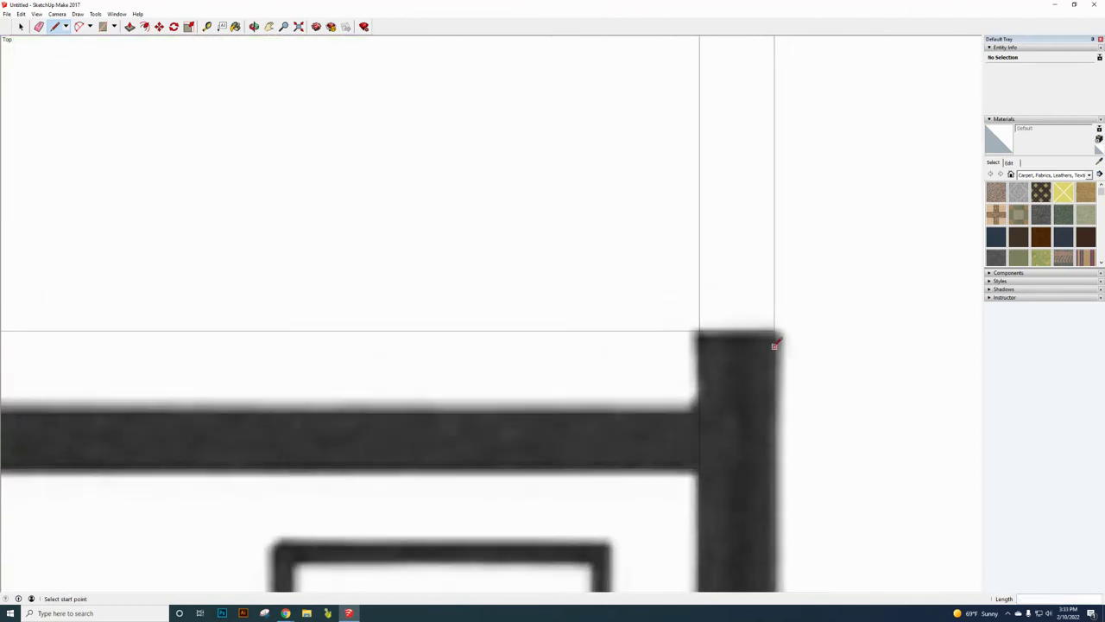
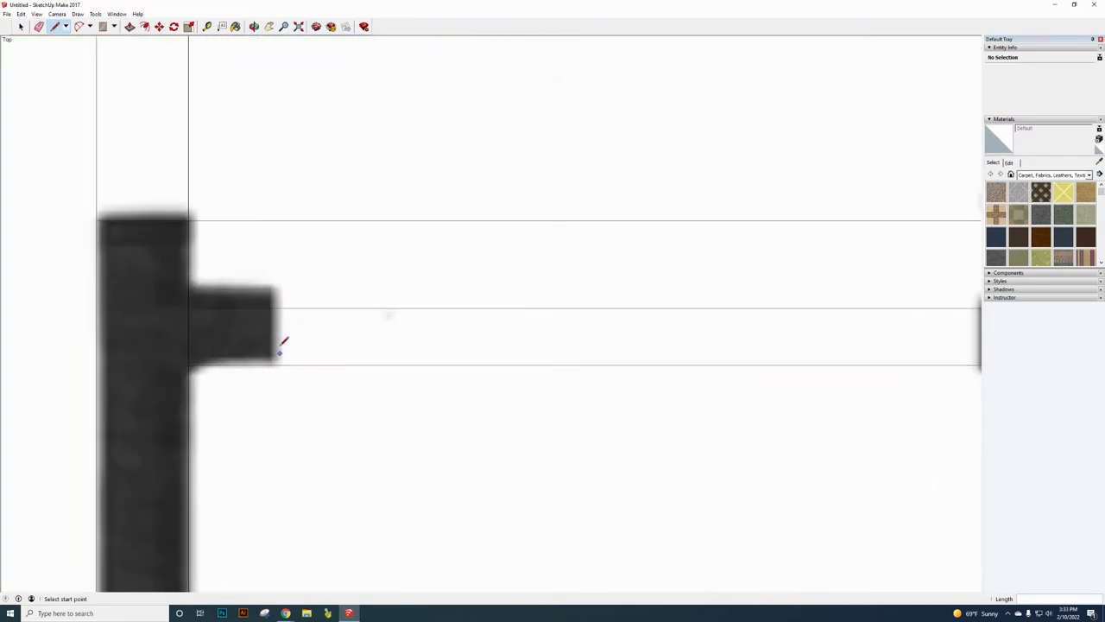
scroll(274, 321, up, 2)
scroll(275, 304, up, 3)
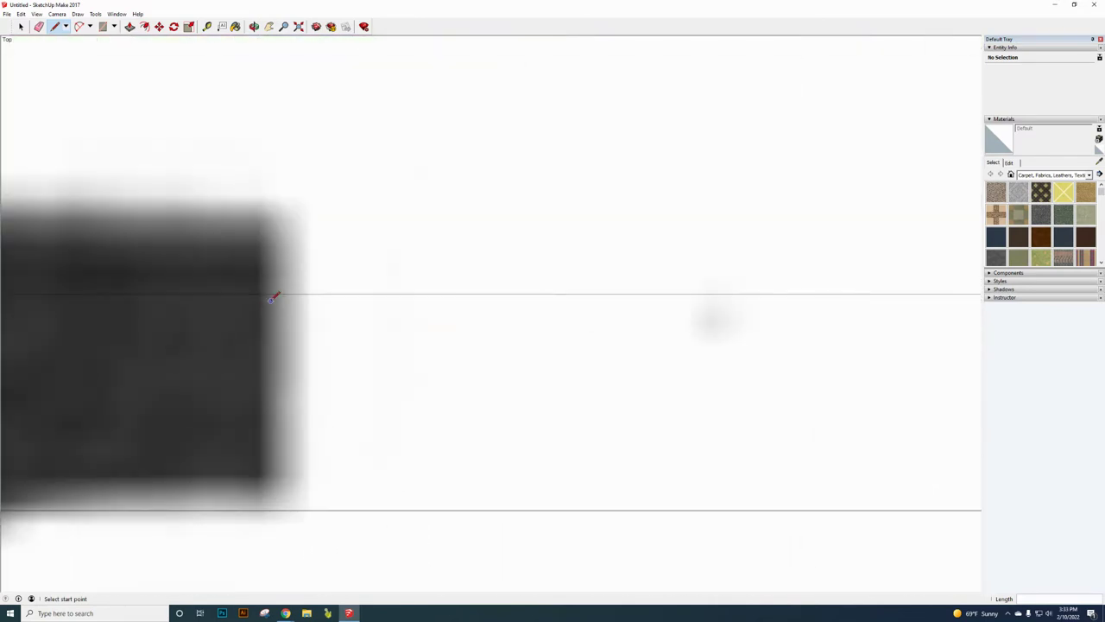
click(271, 295)
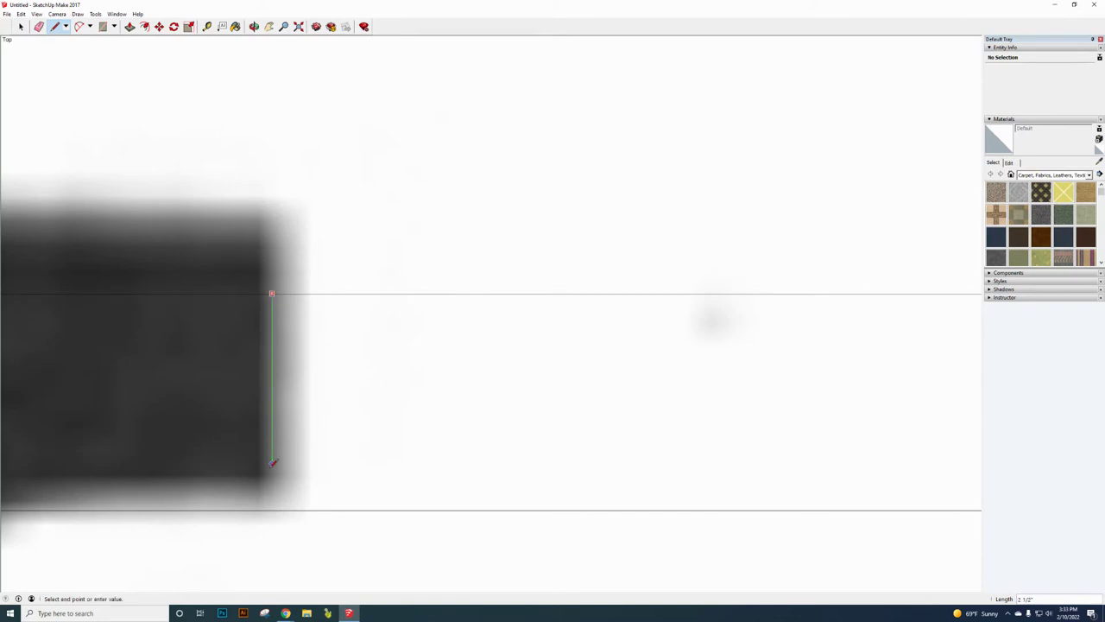
click(273, 500)
scroll(328, 409, down, 6)
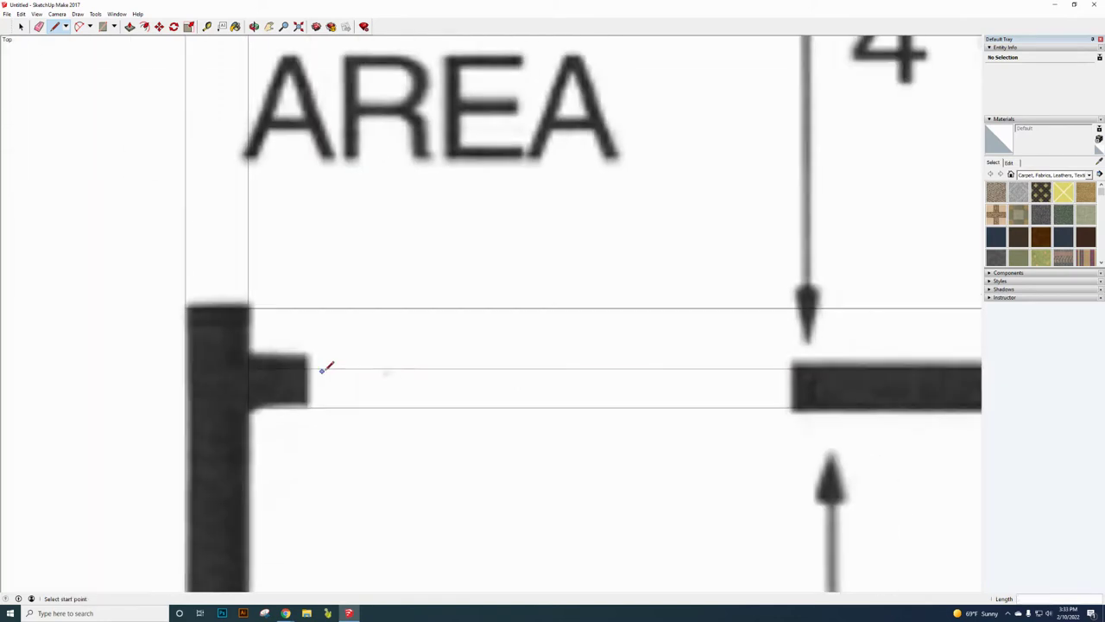
scroll(526, 373, up, 10)
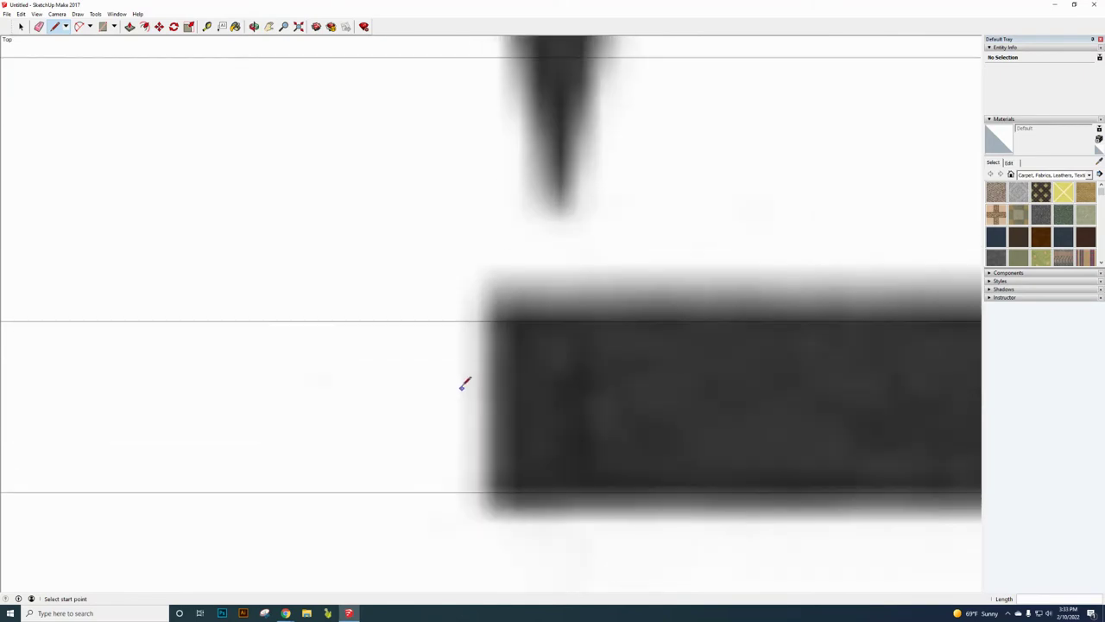
click(494, 320)
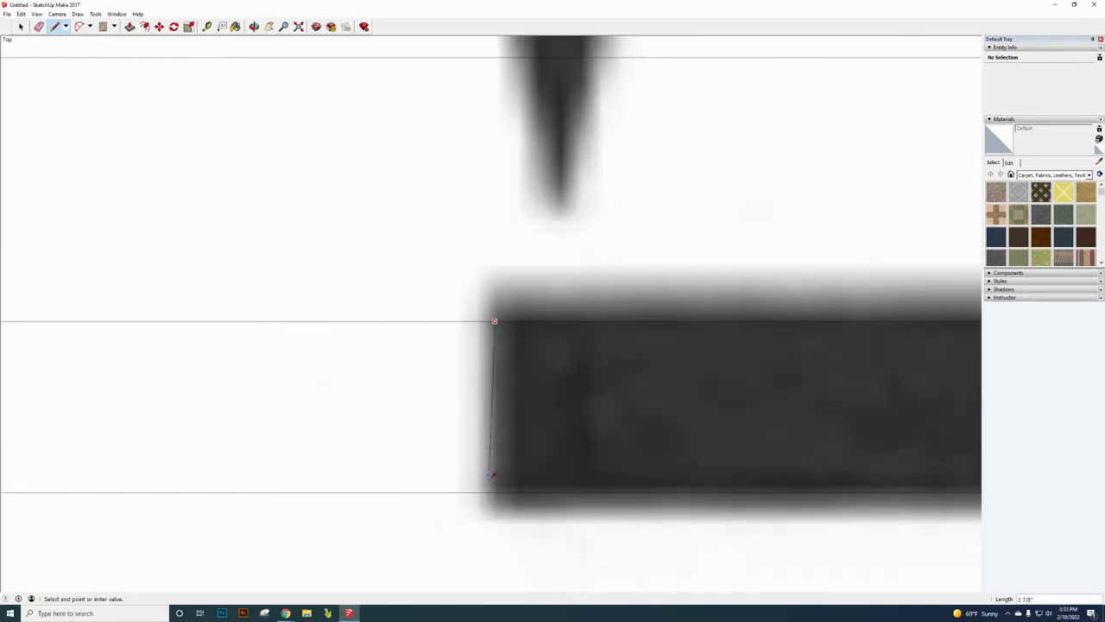
click(494, 493)
scroll(518, 471, down, 10)
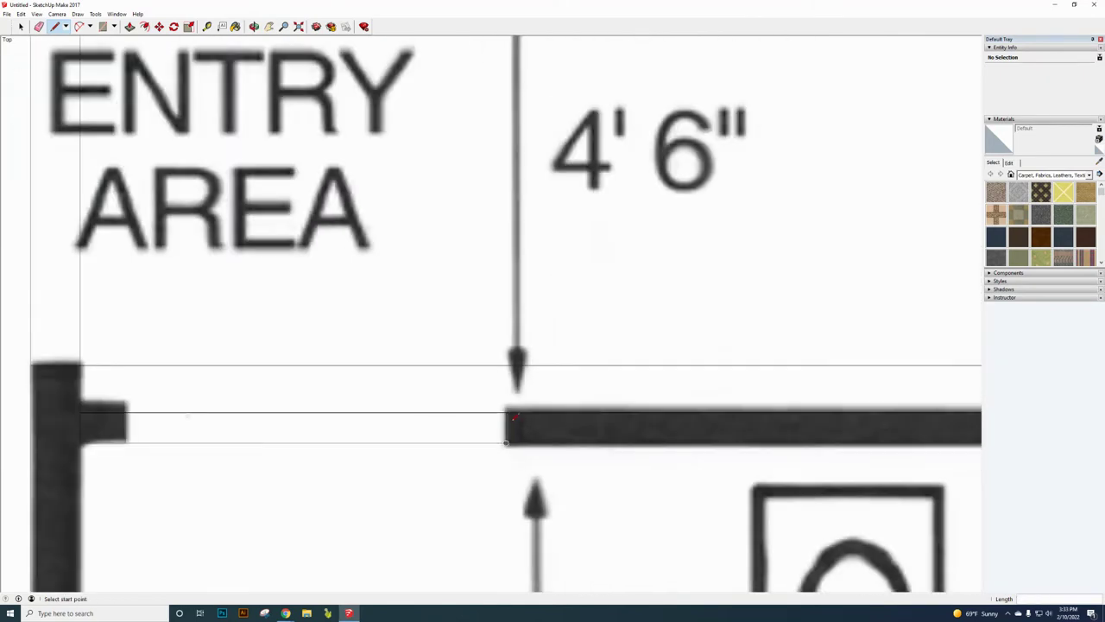
Step: Draw a line about 3' 2" long along each face of the closet divider, from the exterior wall's inner edge to the divider's open end
scroll(518, 313, up, 8)
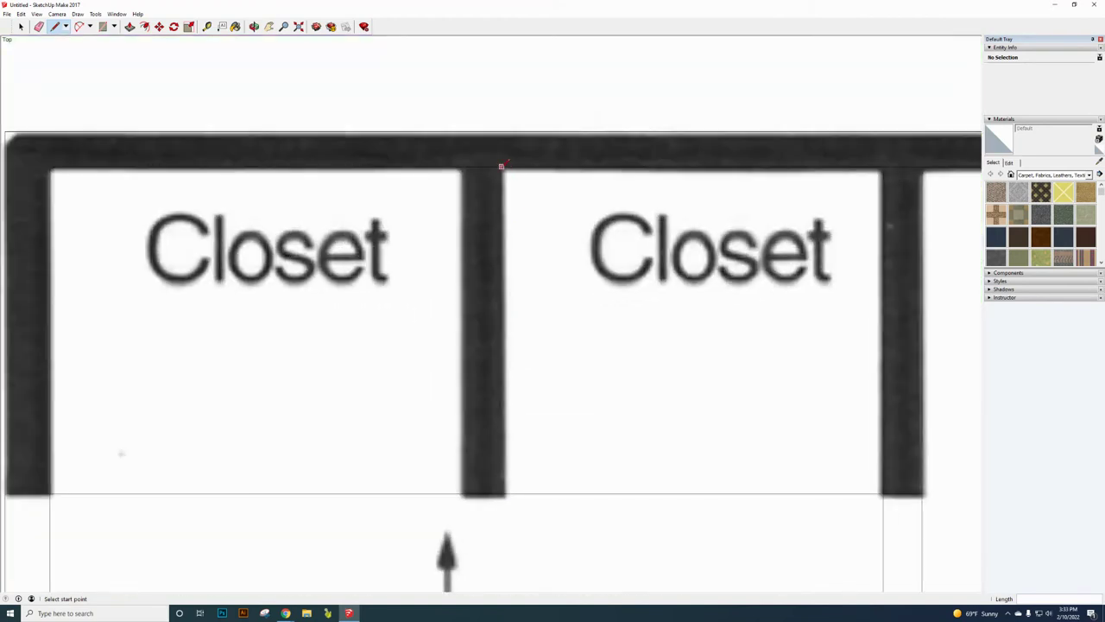
click(501, 165)
click(503, 492)
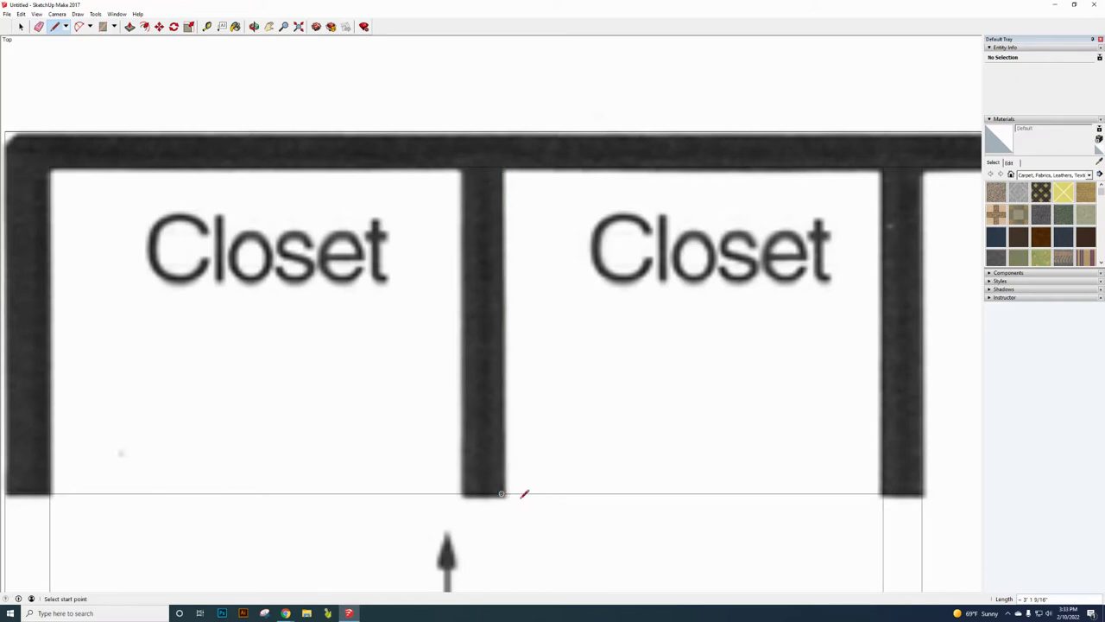
click(462, 167)
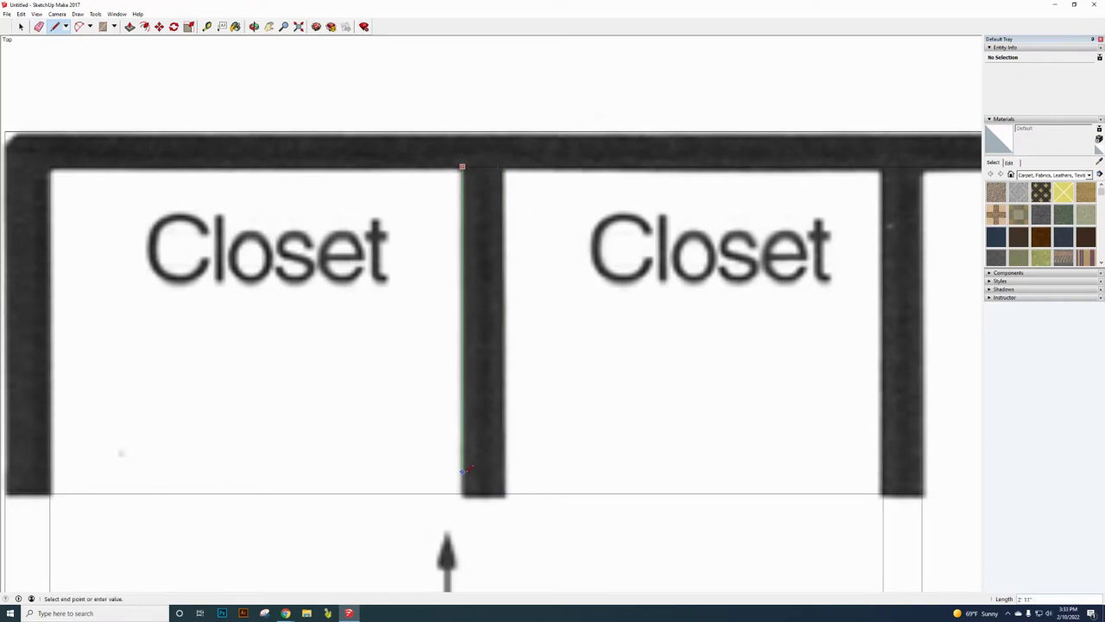
click(463, 492)
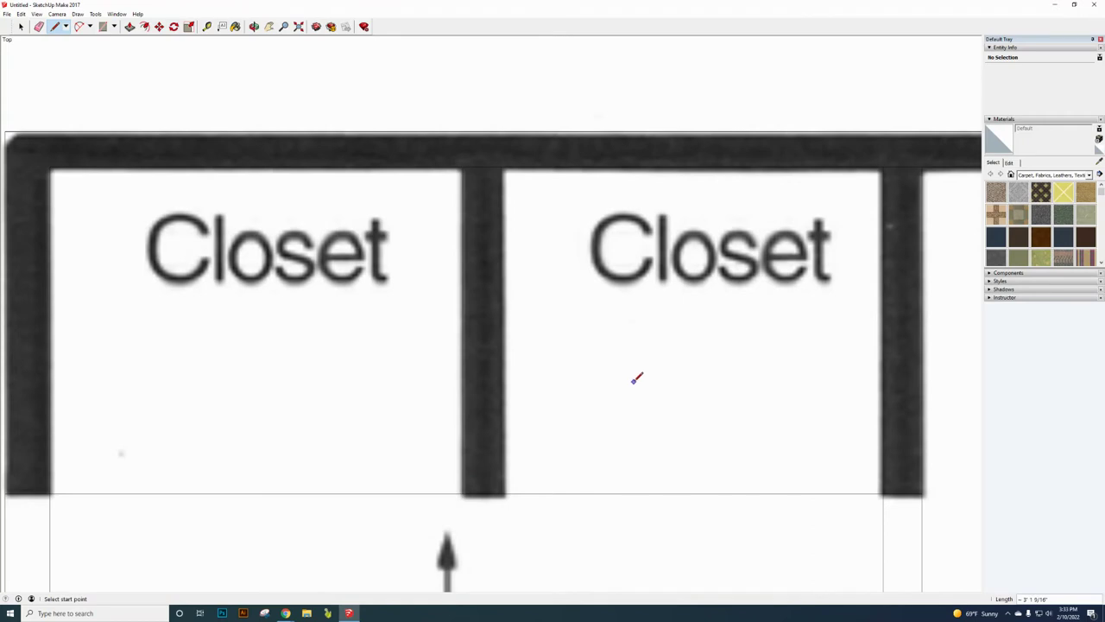
Step: Erase the exterior wall's two edge lines across the entry opening and the line across the closet opening beside it
scroll(636, 373, down, 4)
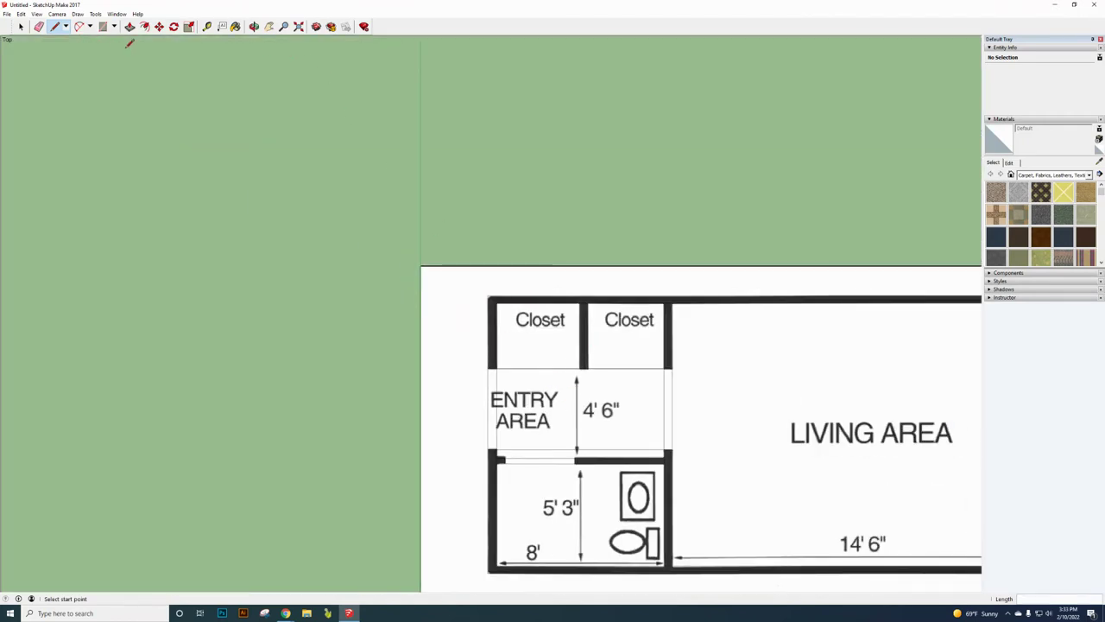
click(38, 27)
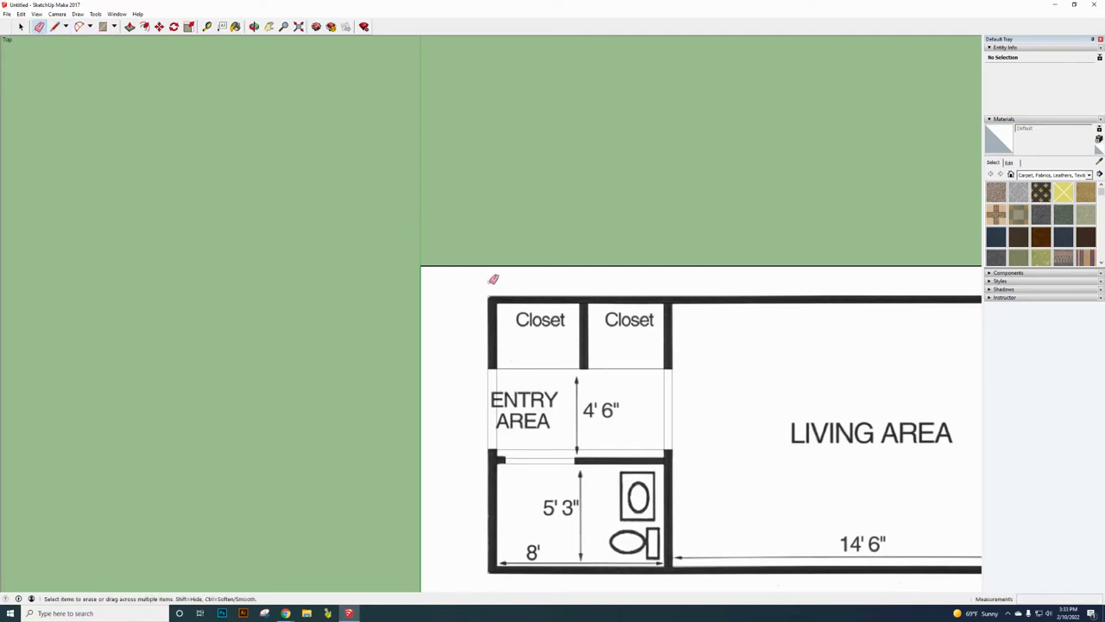
scroll(499, 373, up, 6)
scroll(496, 371, up, 4)
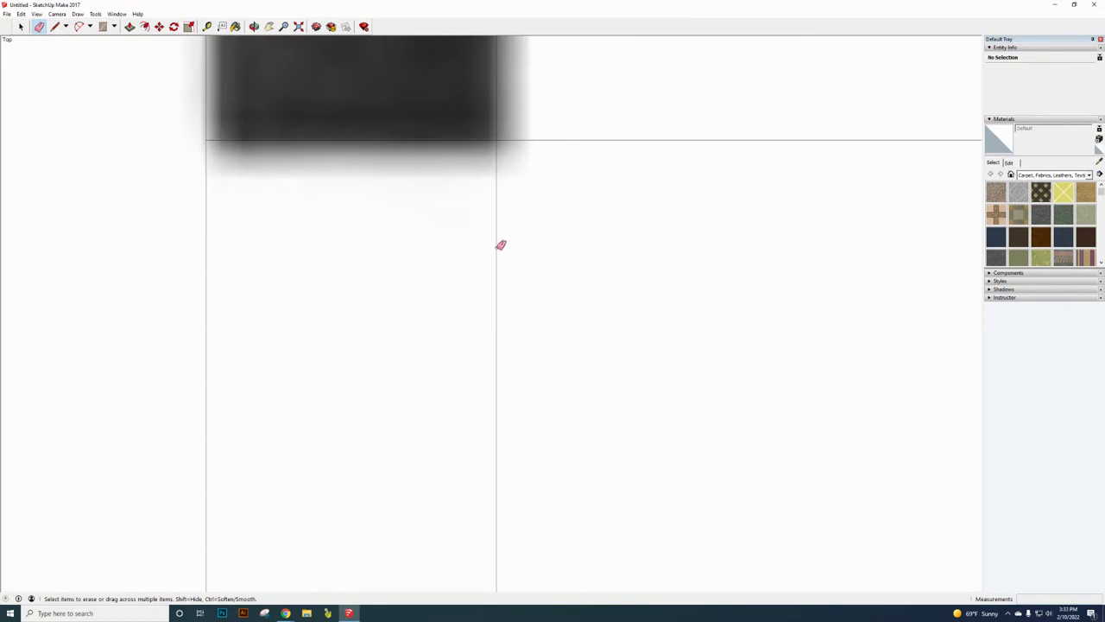
scroll(521, 270, down, 4)
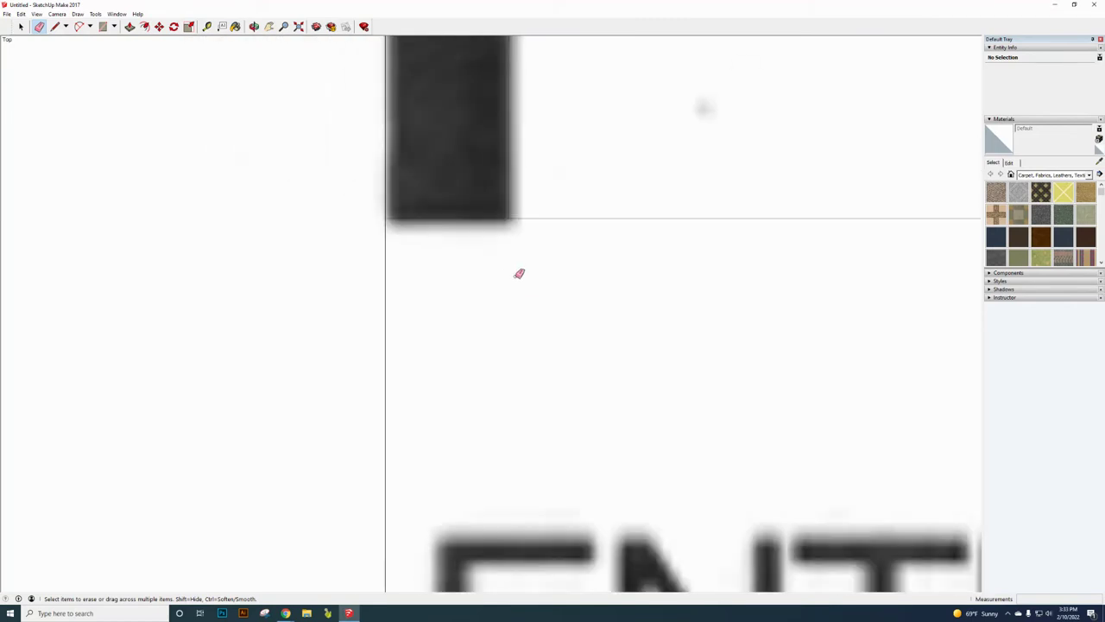
click(467, 288)
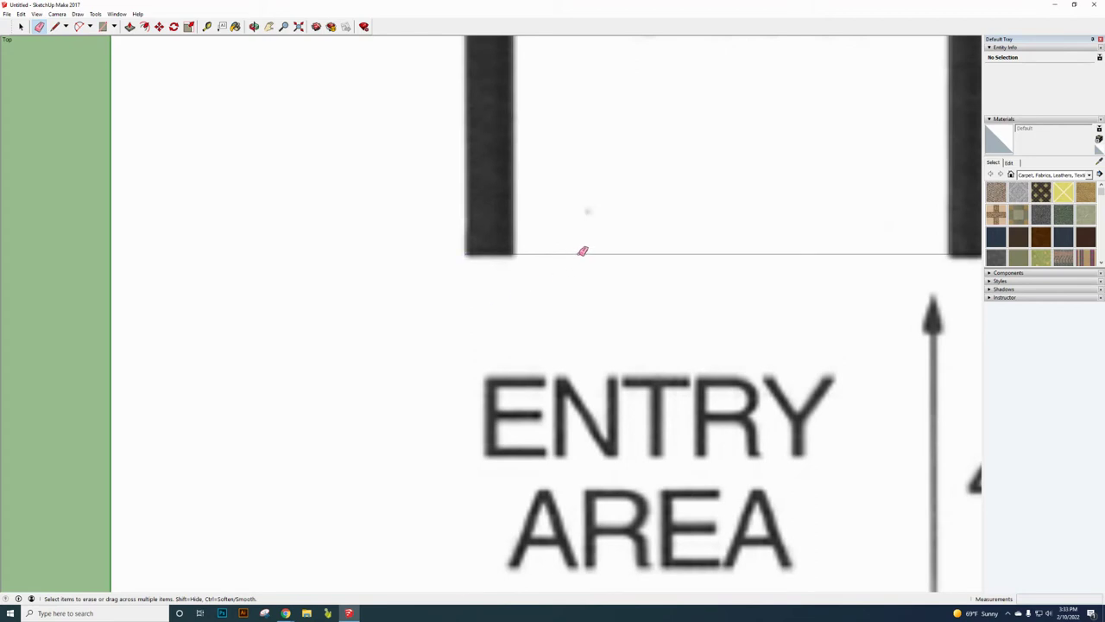
click(584, 252)
scroll(592, 306, down, 4)
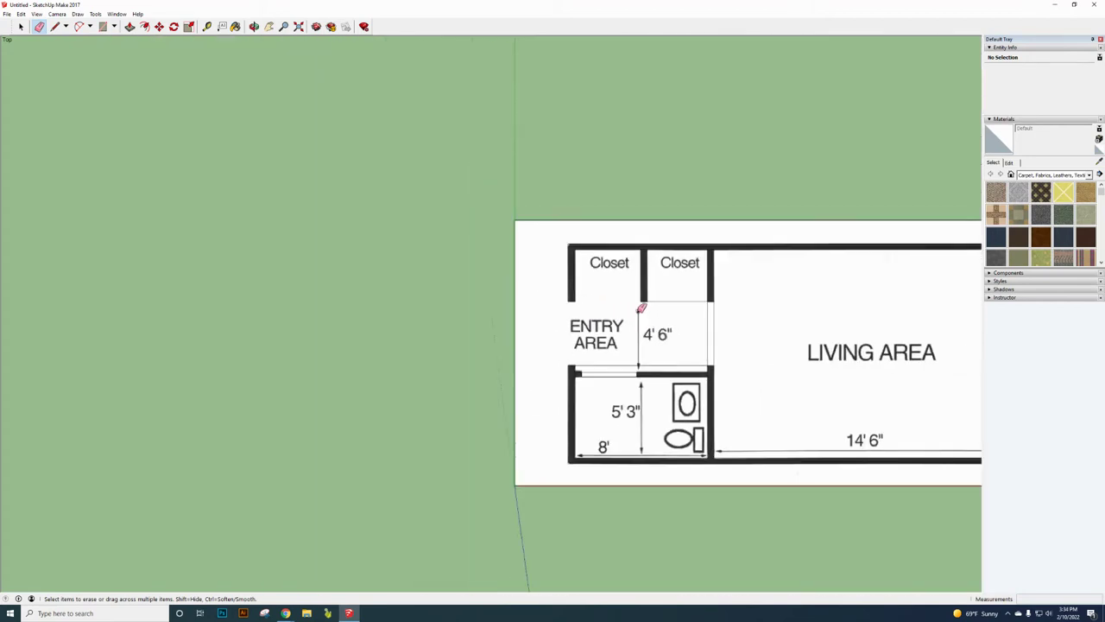
Step: Erase the line crossing the entry area above the bathroom and both wall lines spanning the bathroom doorway
scroll(618, 363, up, 4)
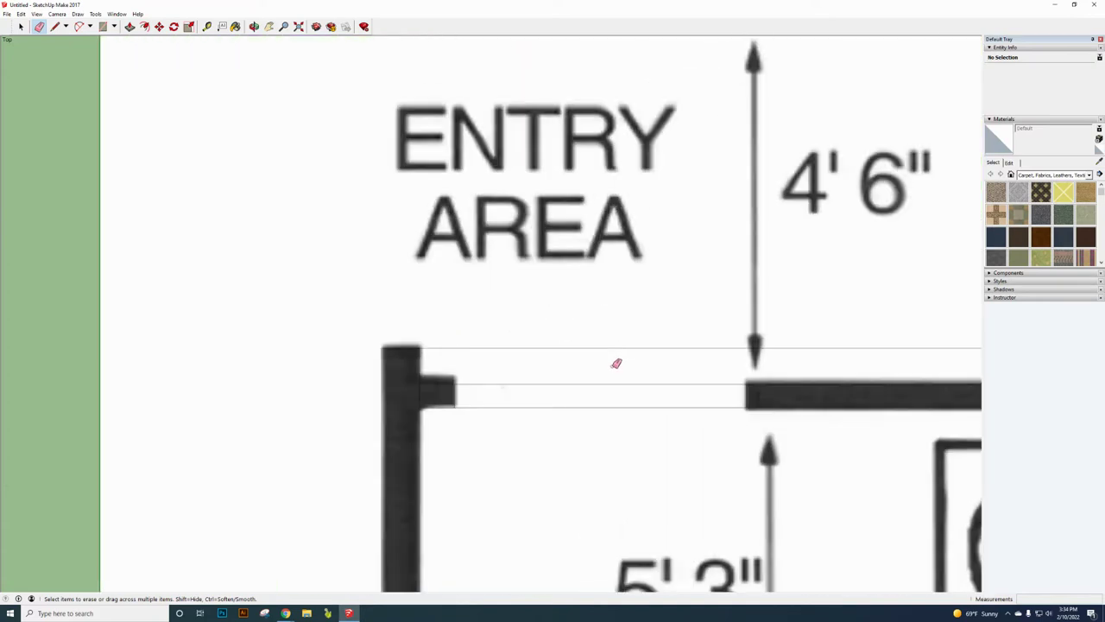
click(624, 347)
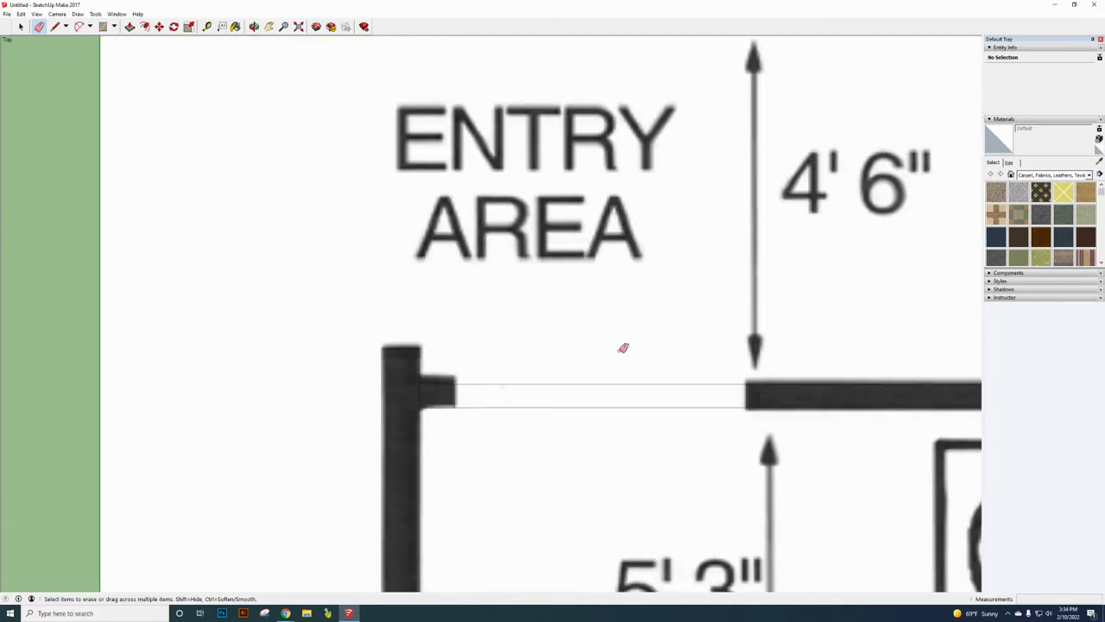
click(618, 383)
click(622, 406)
scroll(625, 362, down, 3)
scroll(624, 362, down, 5)
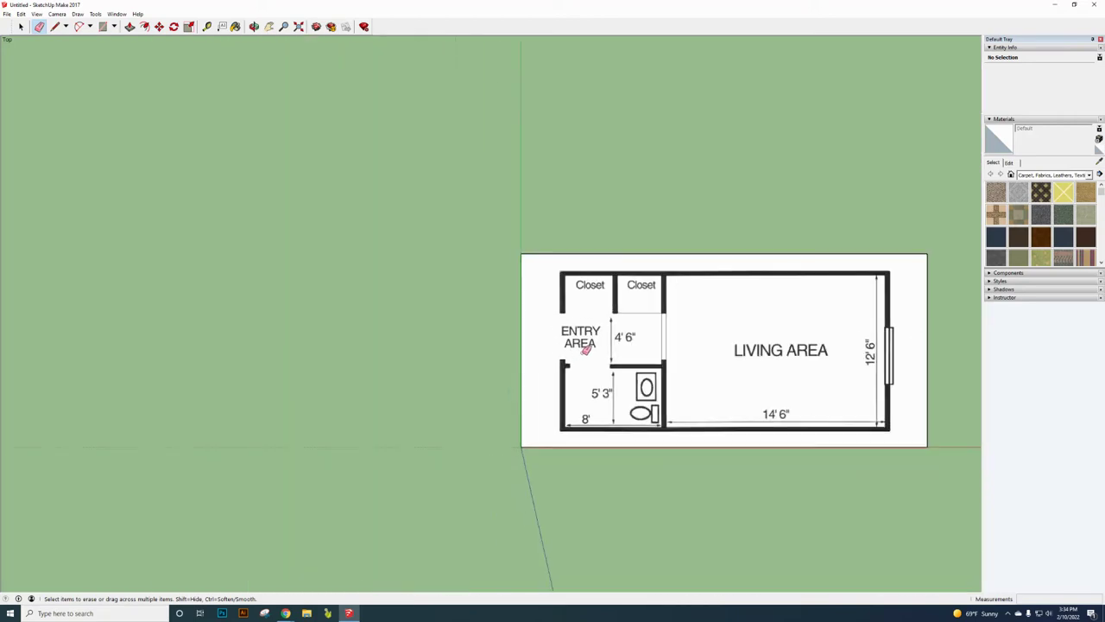
Step: Erase the line across the second closet's opening and both partition lines spanning the passage to the living area
scroll(648, 311, up, 6)
click(645, 304)
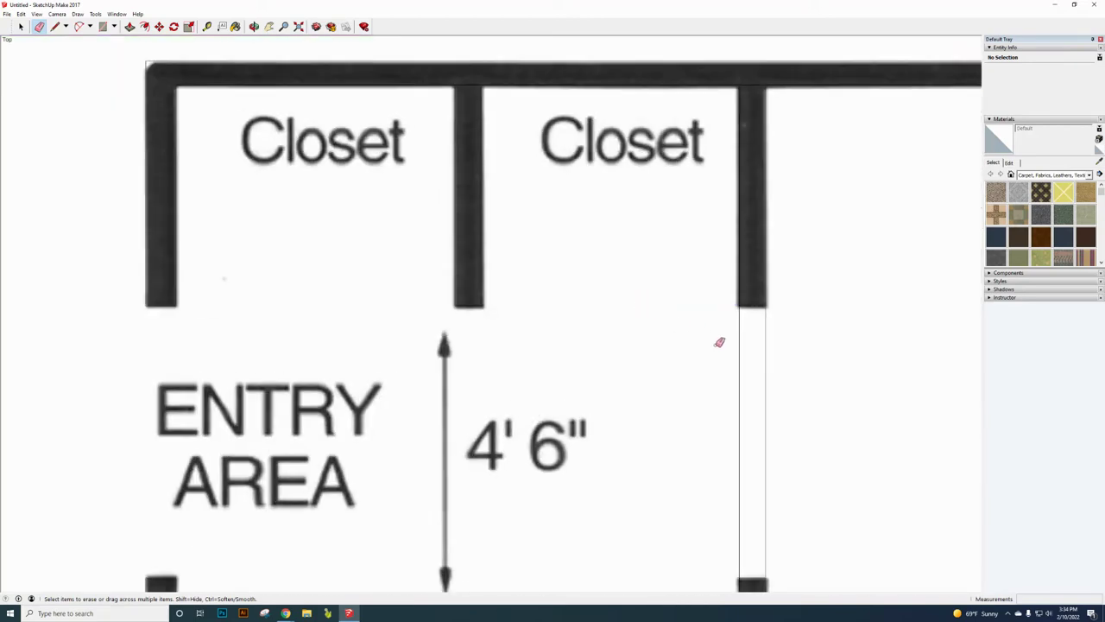
click(766, 362)
click(740, 370)
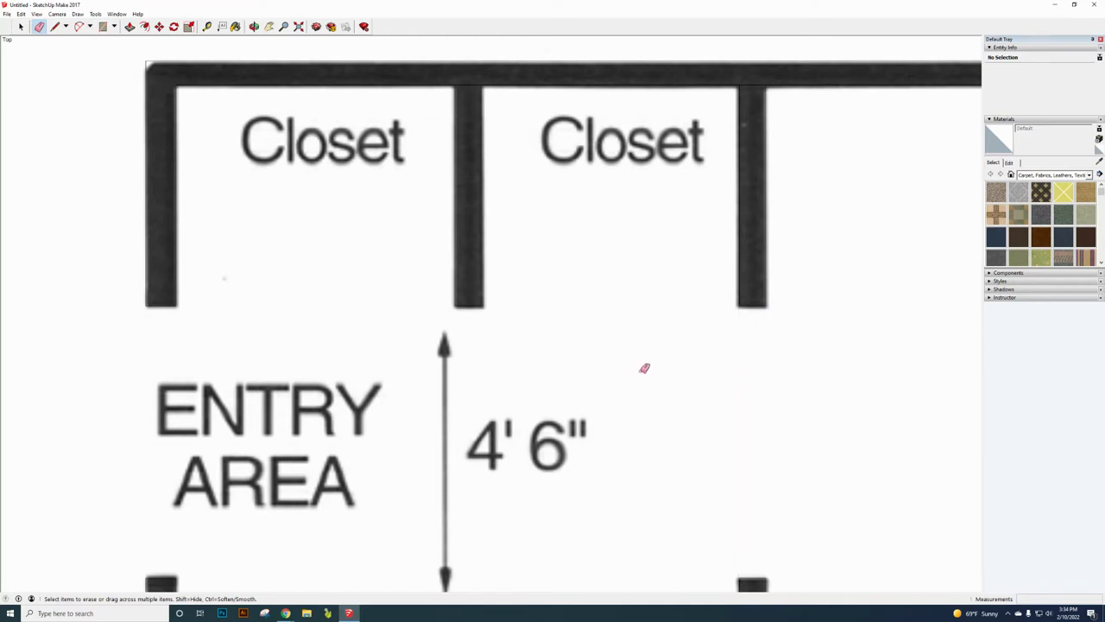
scroll(624, 378, down, 4)
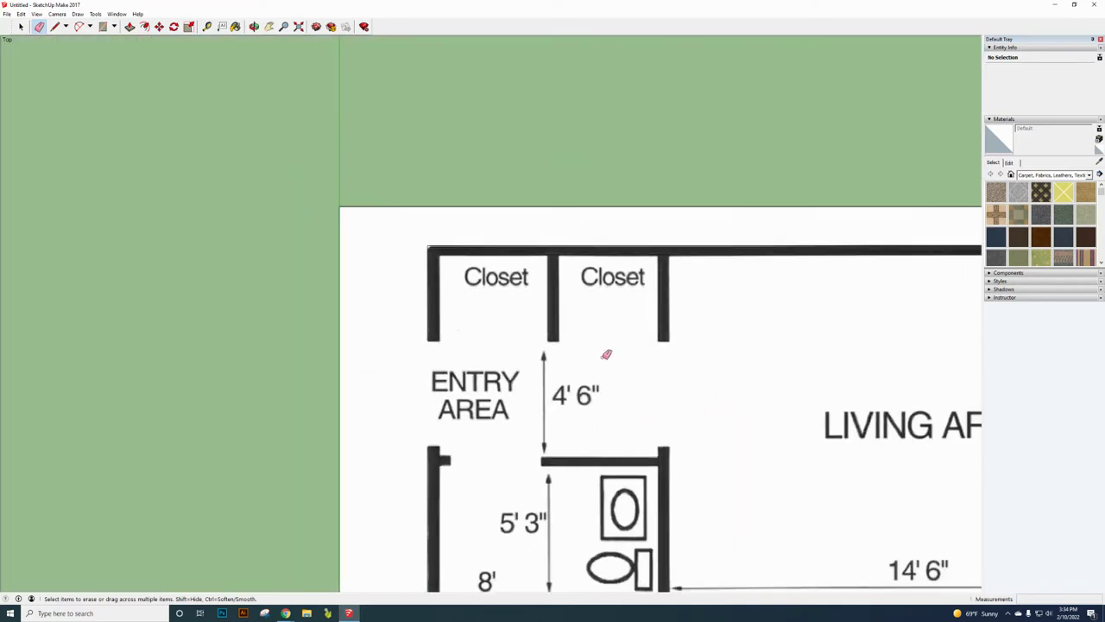
scroll(689, 353, down, 3)
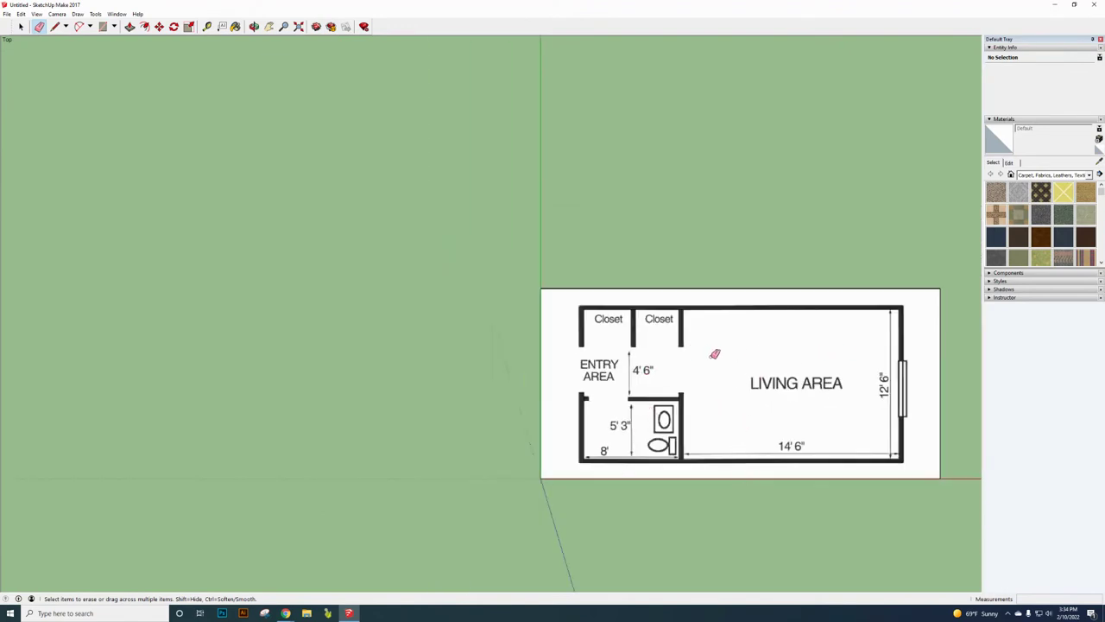
click(254, 27)
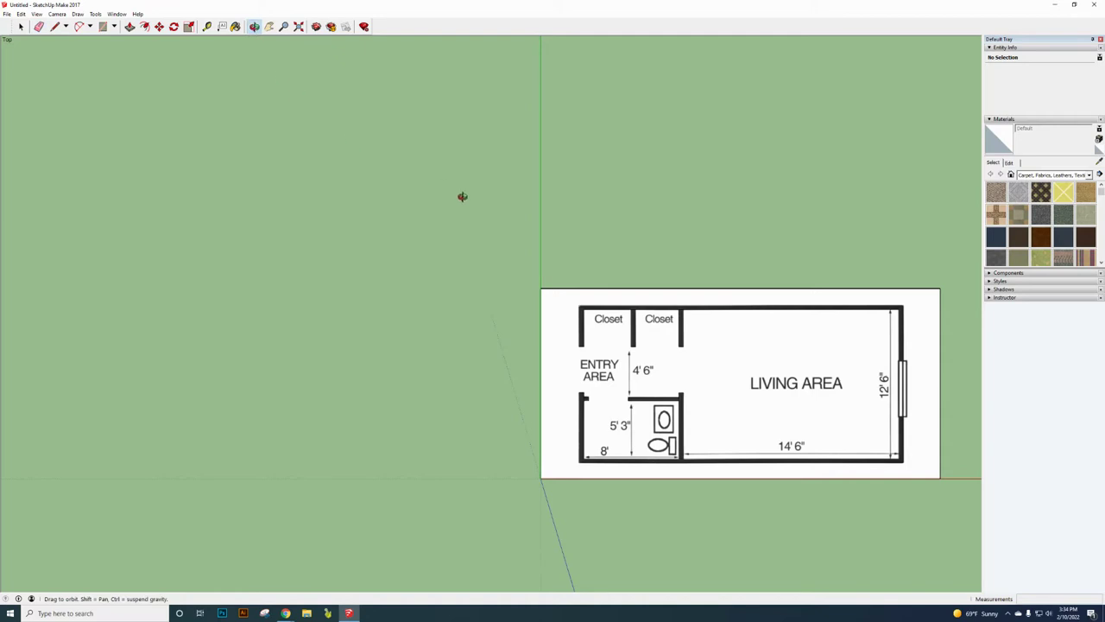
drag(639, 387, 677, 82)
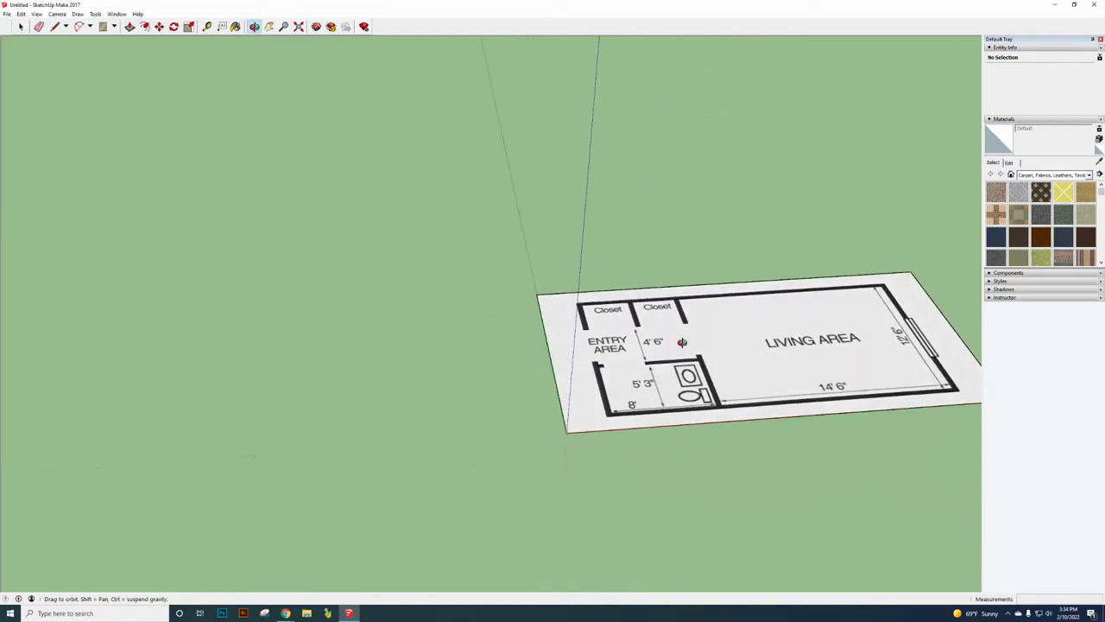
scroll(706, 379, up, 4)
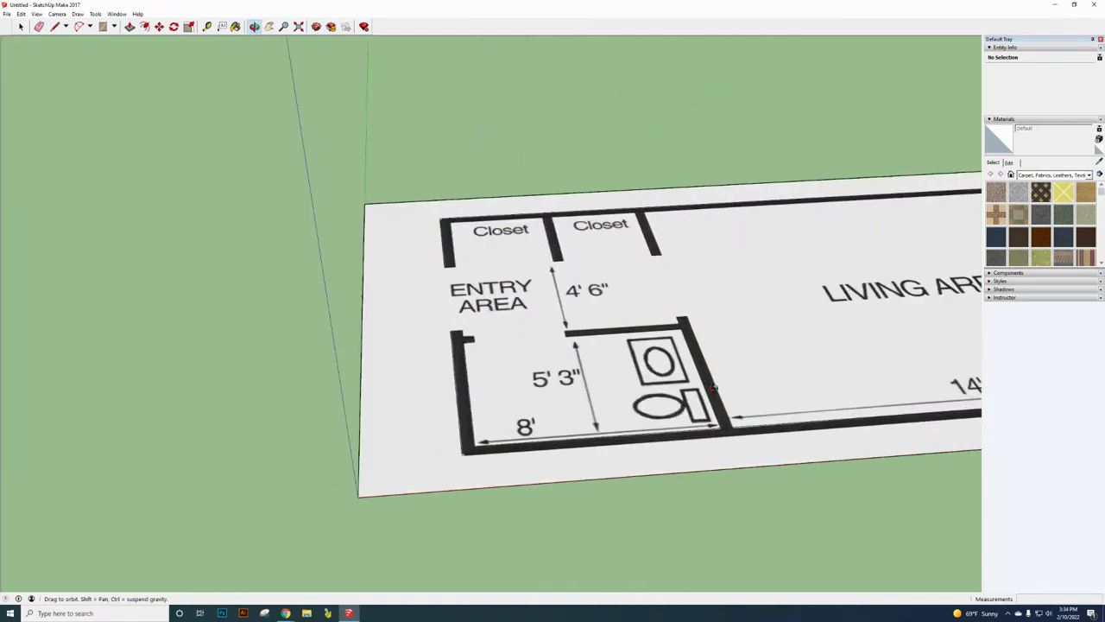
click(130, 27)
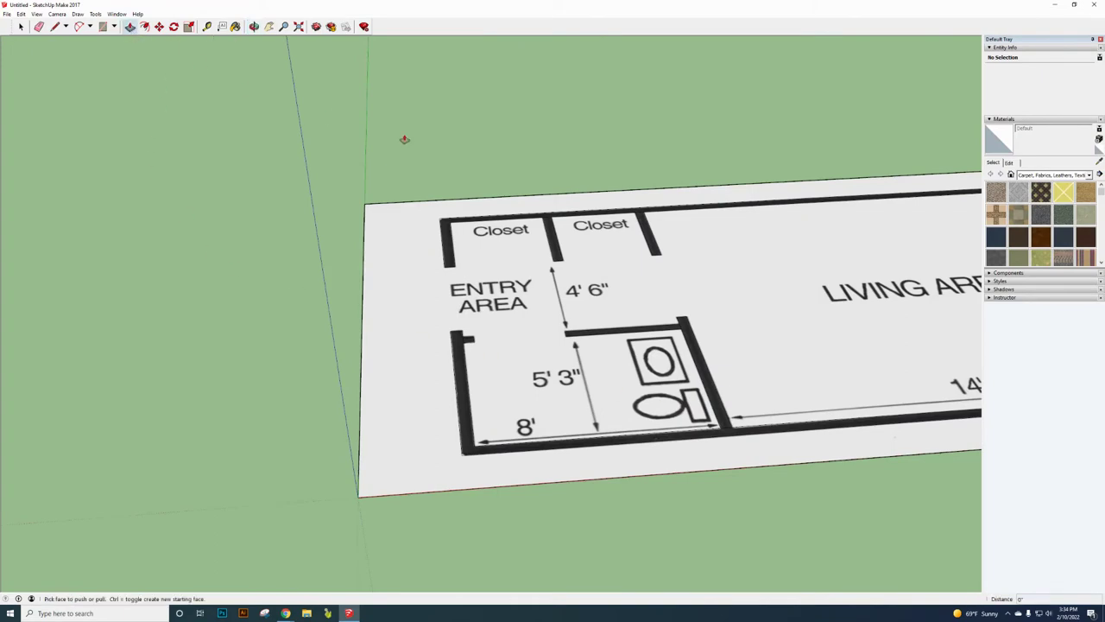
scroll(562, 250, up, 3)
click(558, 256)
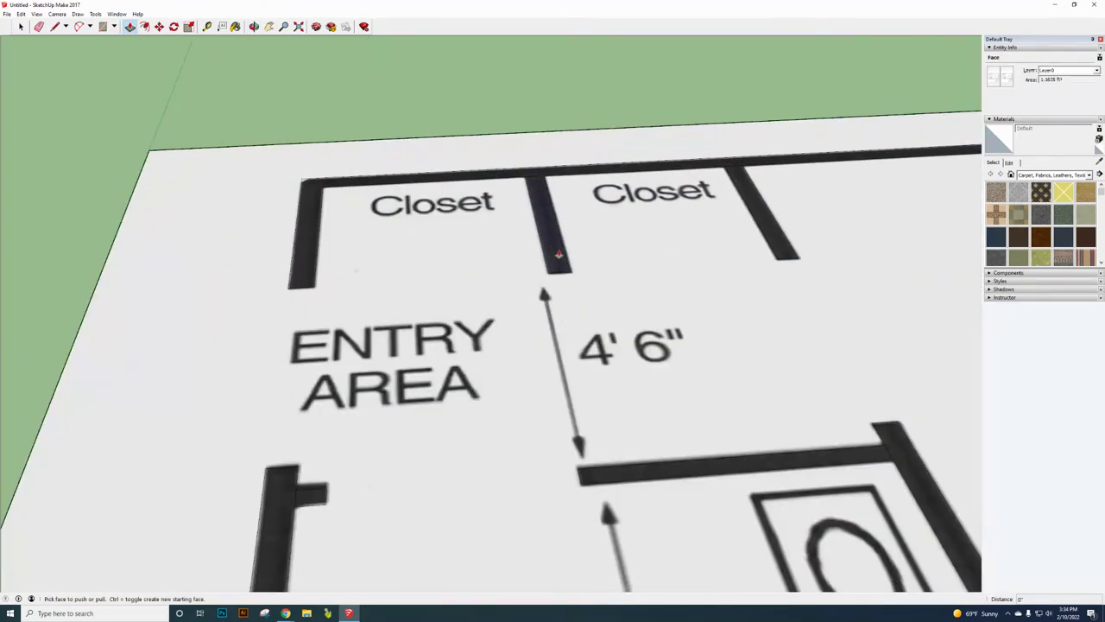
Step: In top view, erase the inner edge segments where the closet divider and the living-area partition meet the upper exterior wall
click(39, 27)
scroll(544, 146, up, 5)
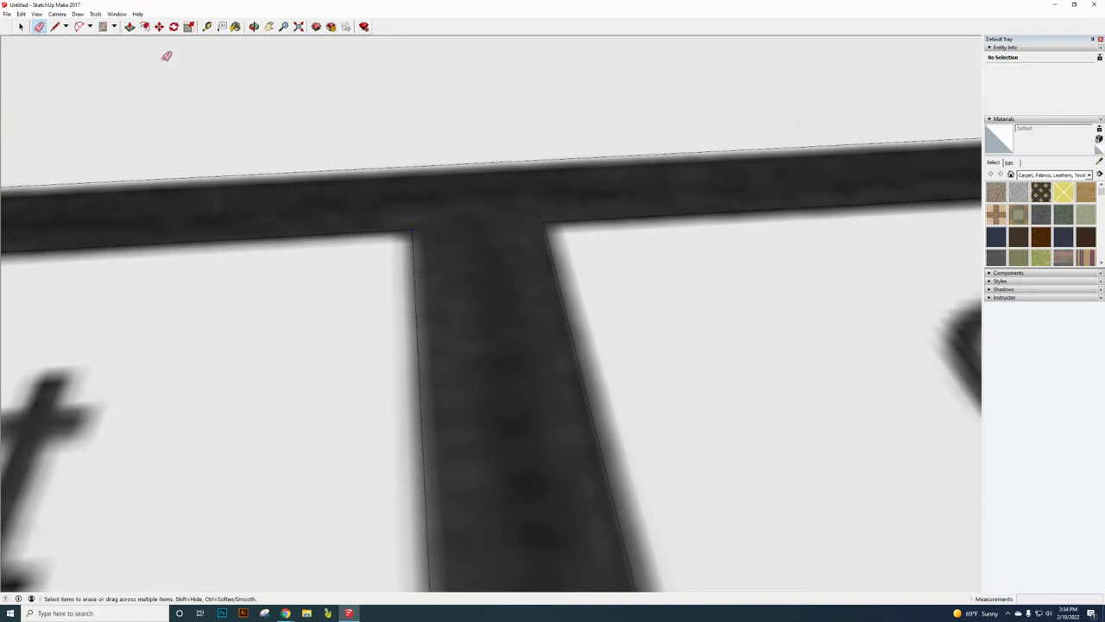
click(57, 14)
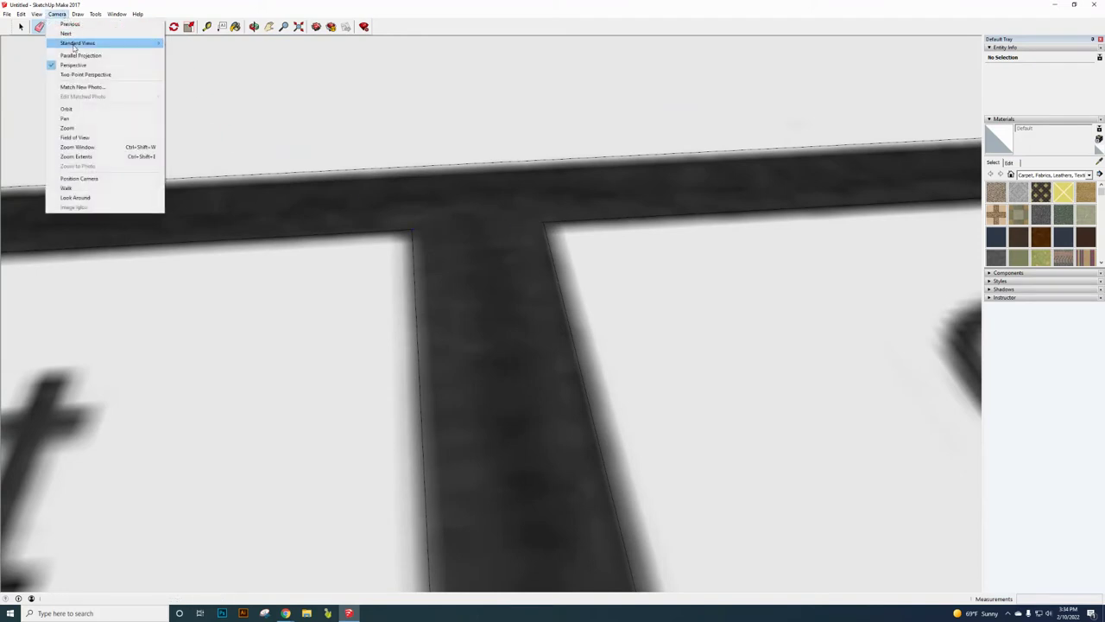
mouse_move(107, 42)
click(184, 44)
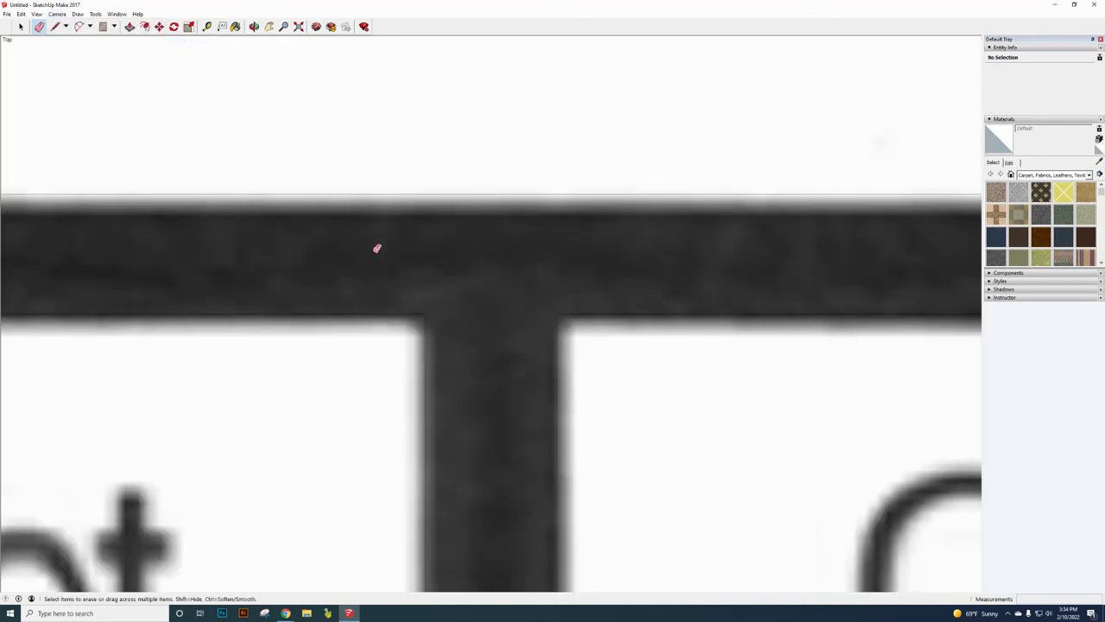
scroll(379, 250, down, 5)
scroll(470, 259, up, 5)
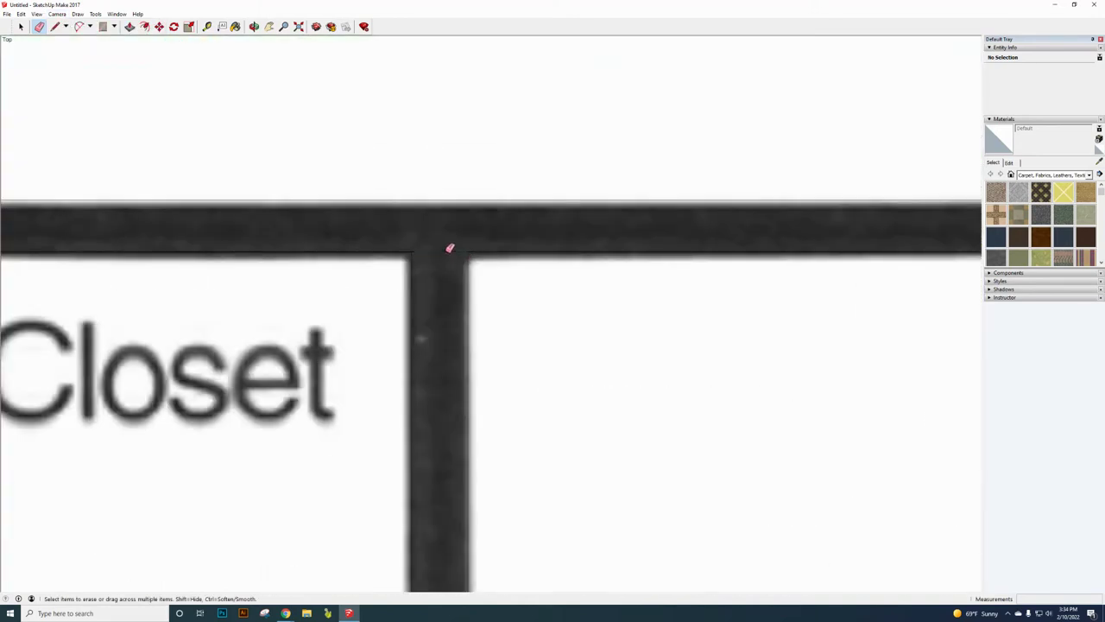
scroll(449, 249, down, 4)
scroll(267, 274, up, 3)
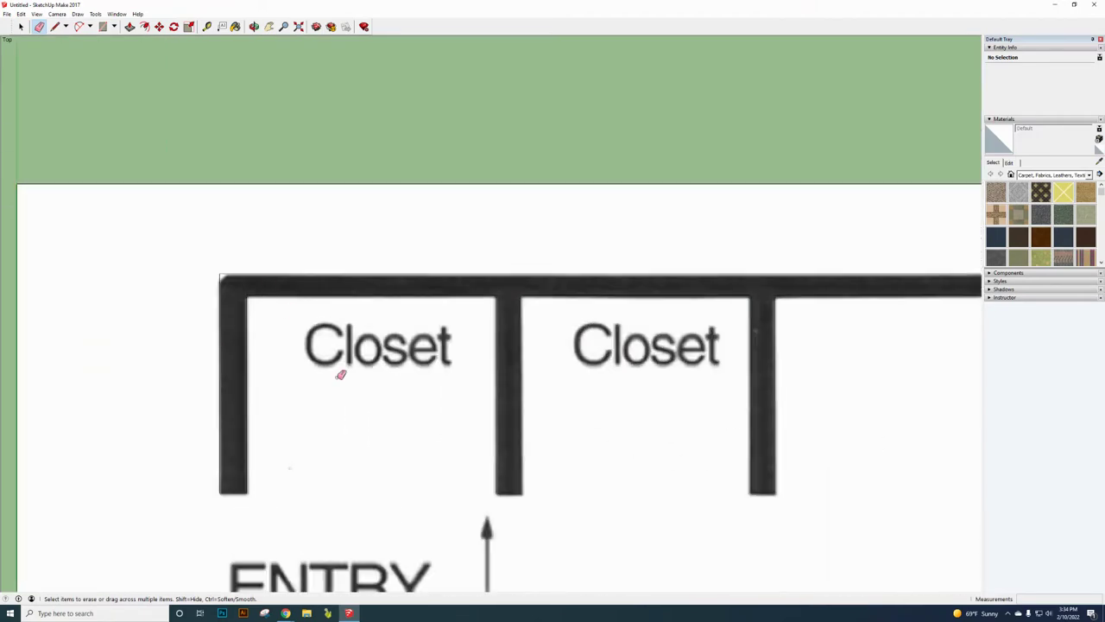
Step: Erase the inner edge segment where the living-area partition meets the lower exterior wall
scroll(401, 354, down, 6)
scroll(455, 434, up, 3)
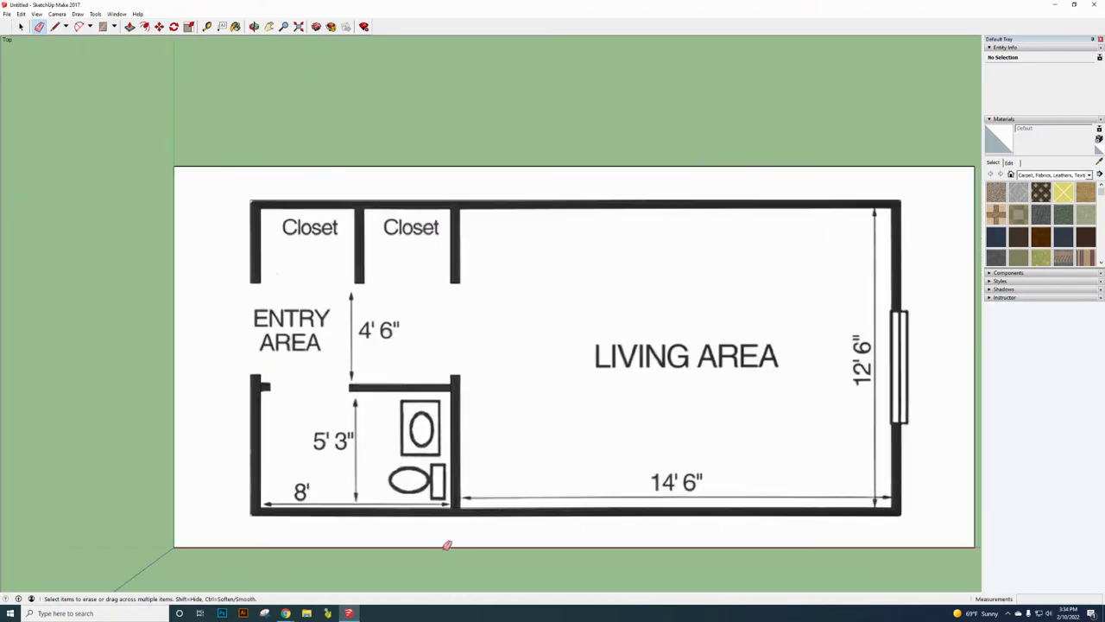
scroll(451, 520, up, 8)
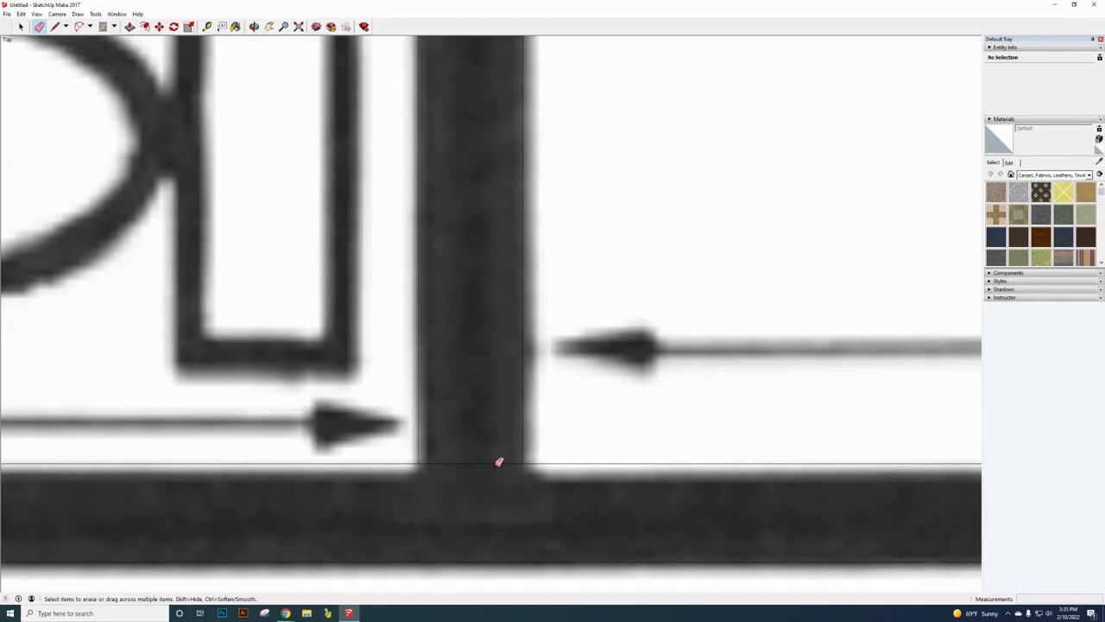
scroll(501, 458, down, 8)
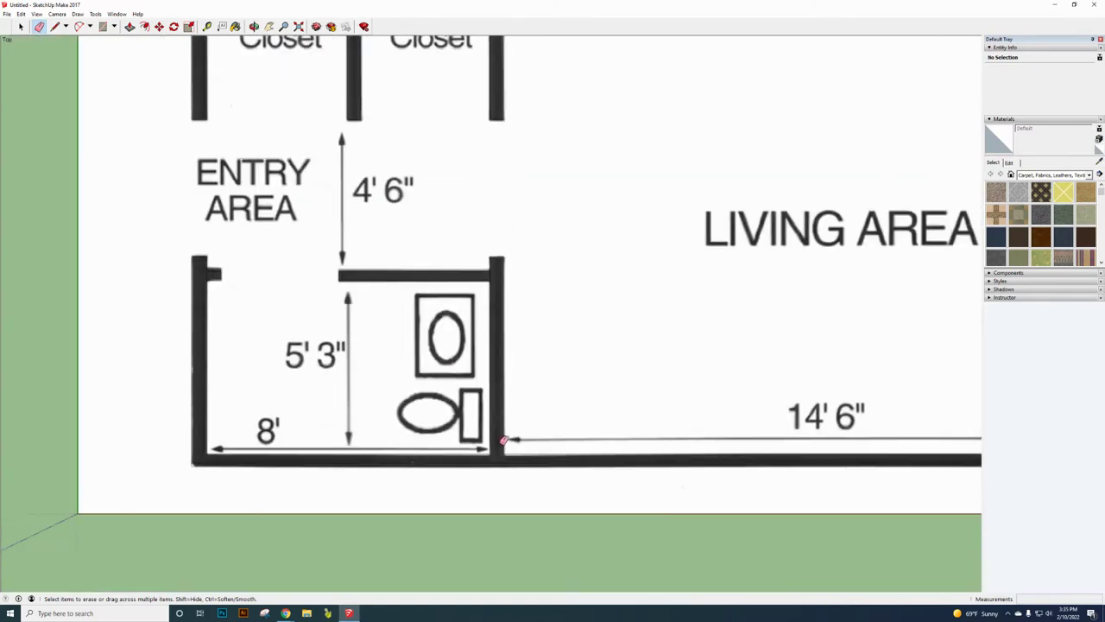
Step: Erase the edge segments separating the bathroom's doorway stub from the exterior wall and the bathroom wall from the living-area partition
scroll(424, 352, up, 8)
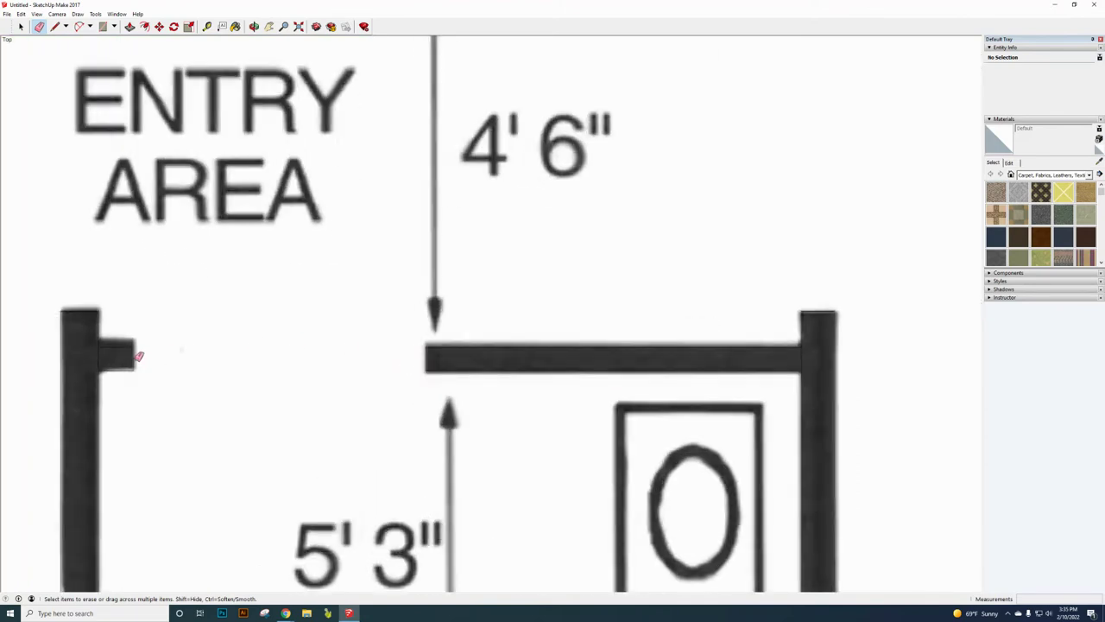
scroll(101, 356, up, 8)
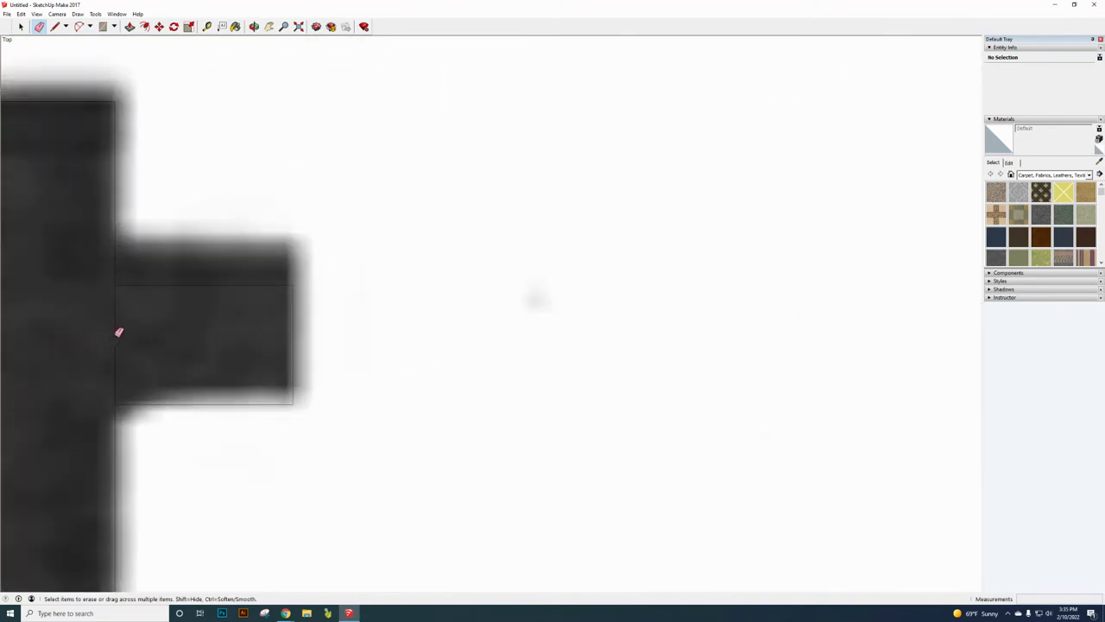
scroll(135, 339, down, 10)
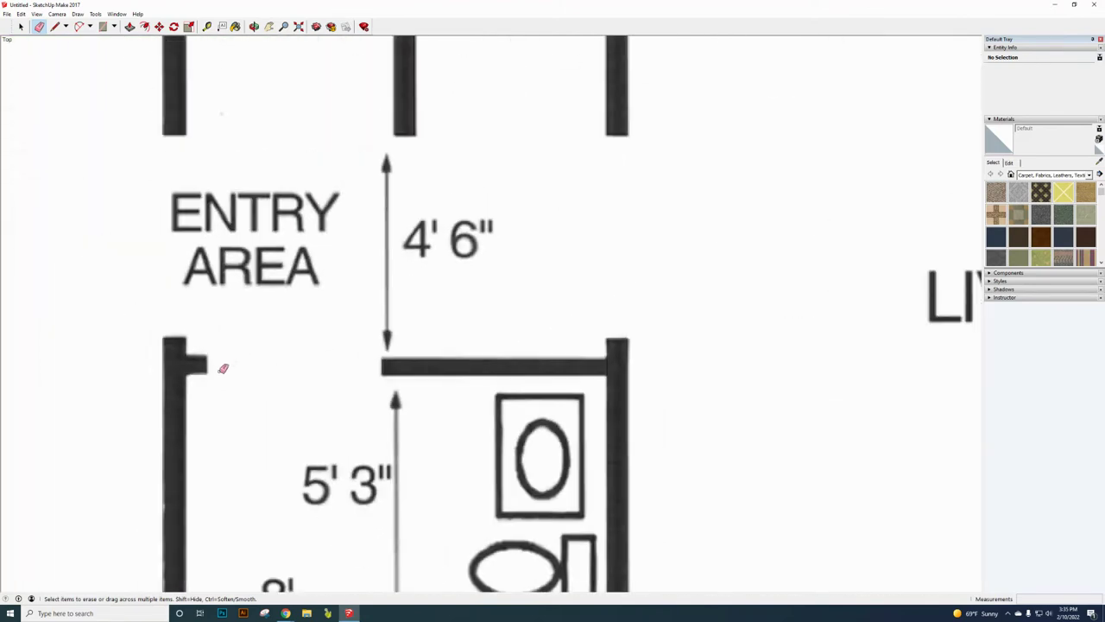
scroll(394, 358, up, 10)
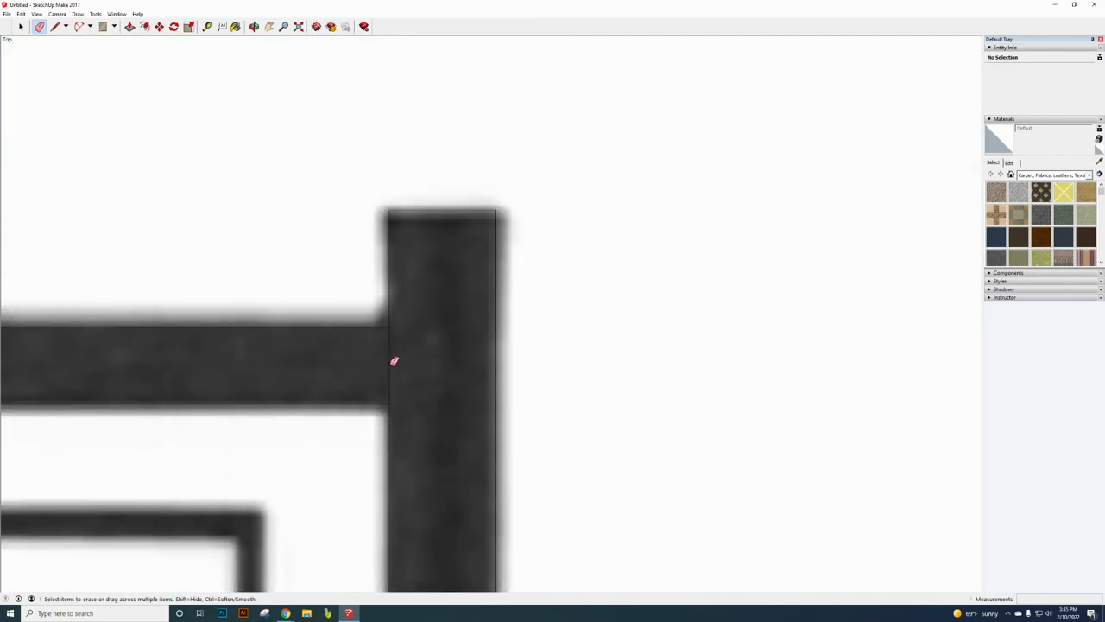
scroll(402, 365, down, 10)
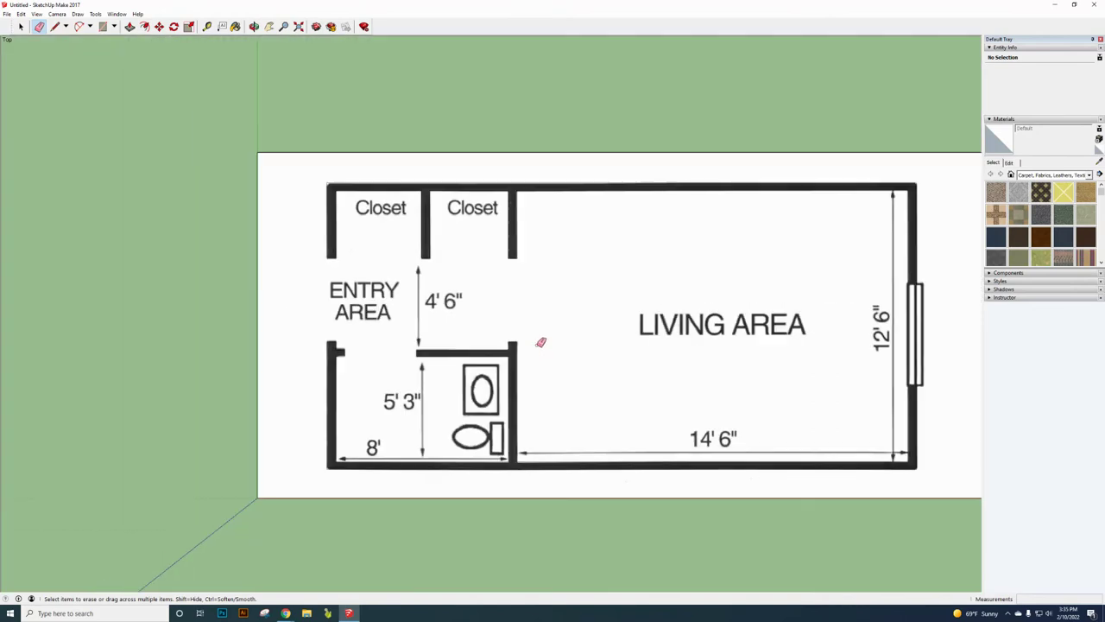
Step: Draw a line across the right exterior wall's thickness at the upper end of the window
scroll(540, 342, down, 5)
scroll(695, 349, up, 10)
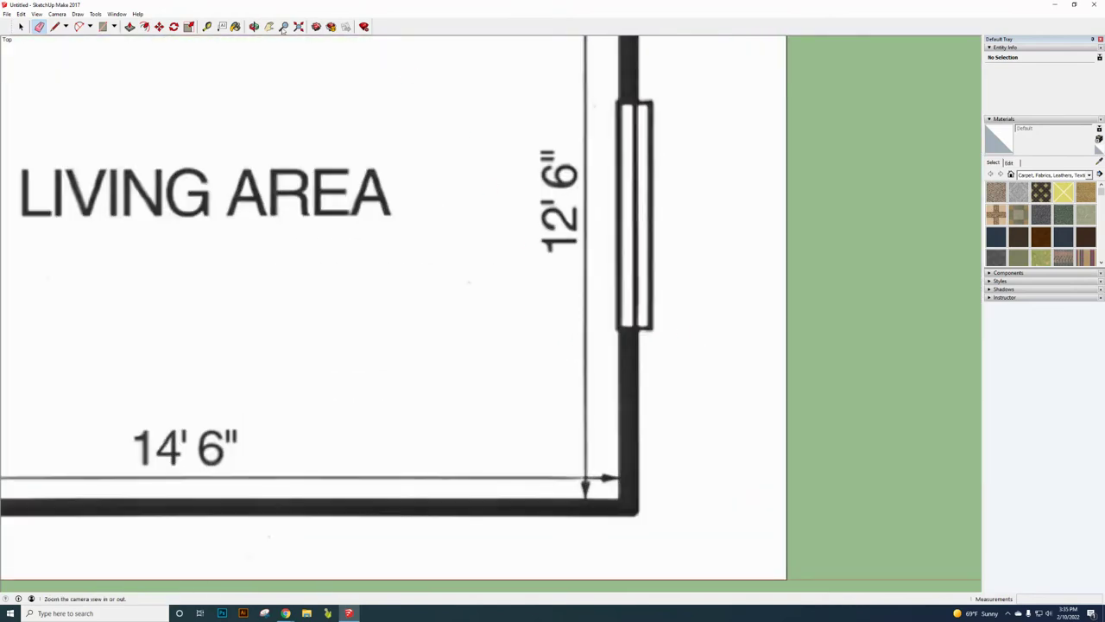
click(56, 27)
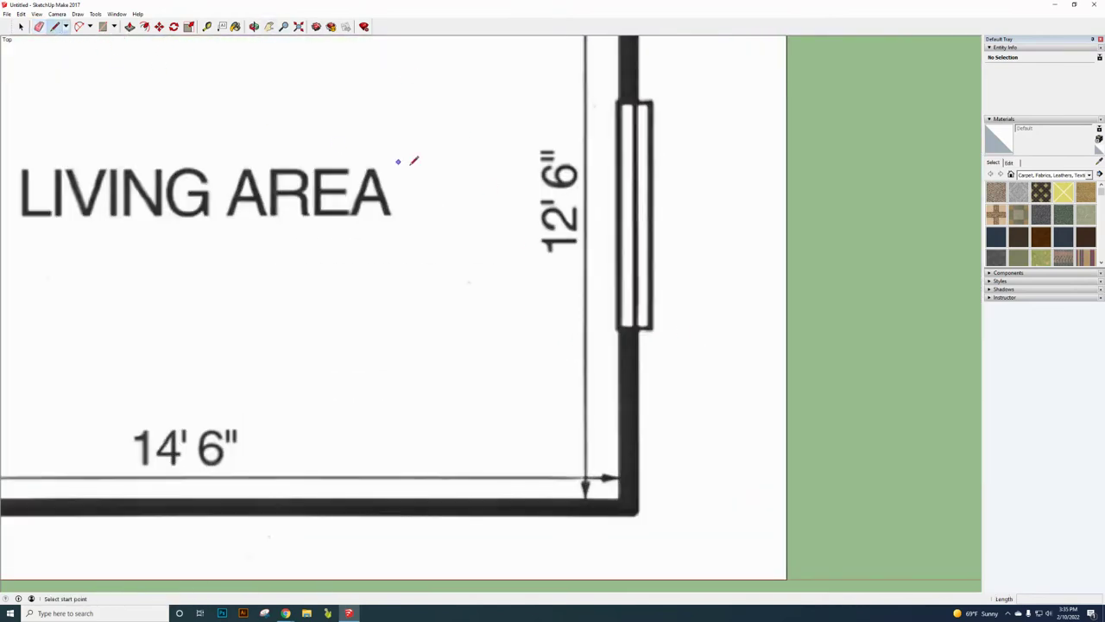
scroll(665, 99, up, 8)
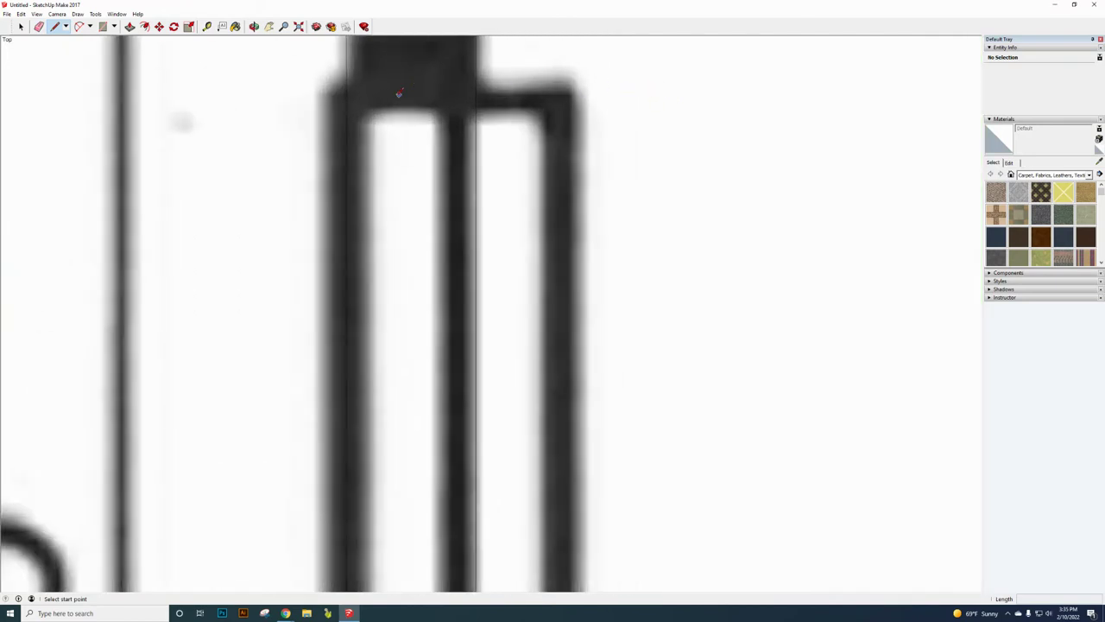
click(346, 104)
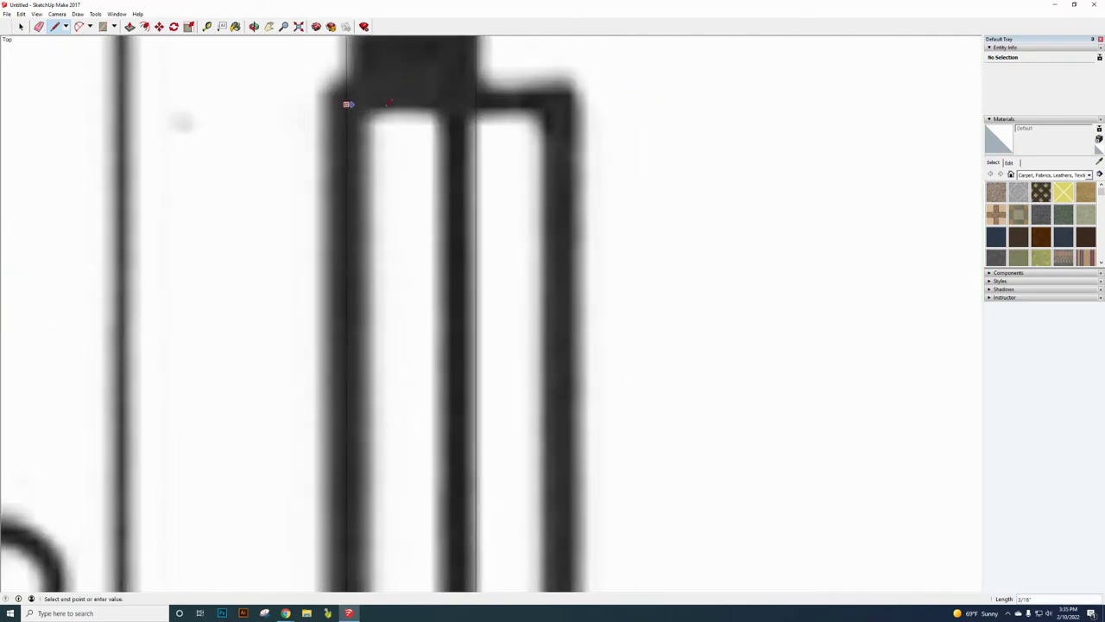
click(475, 104)
scroll(496, 139, down, 10)
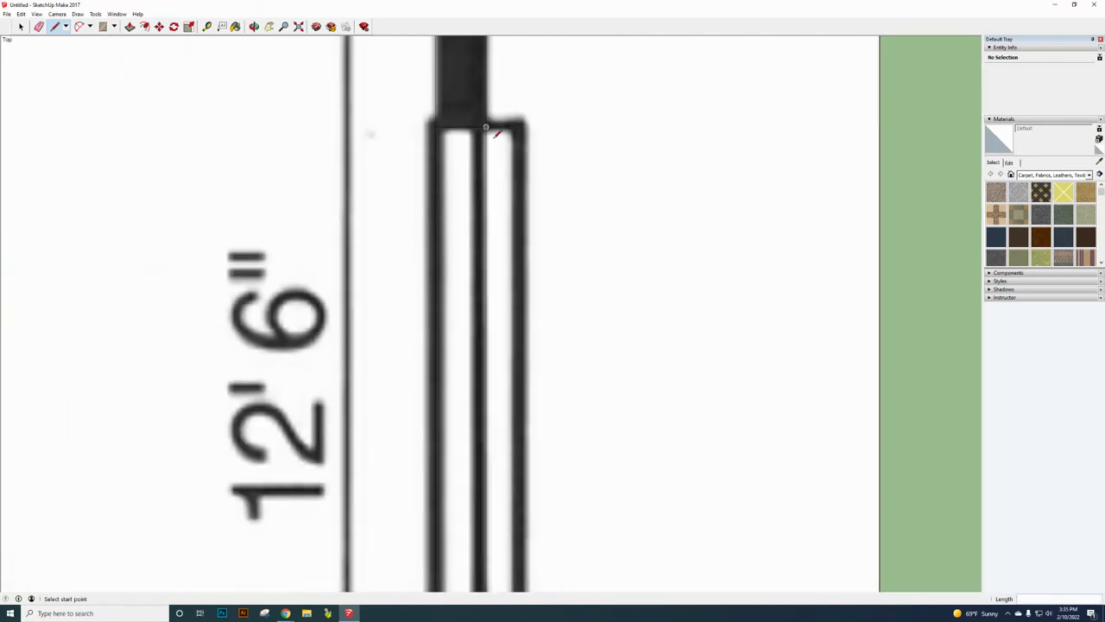
Step: Draw a line across the right exterior wall's thickness at the lower end of the window
scroll(501, 250, up, 10)
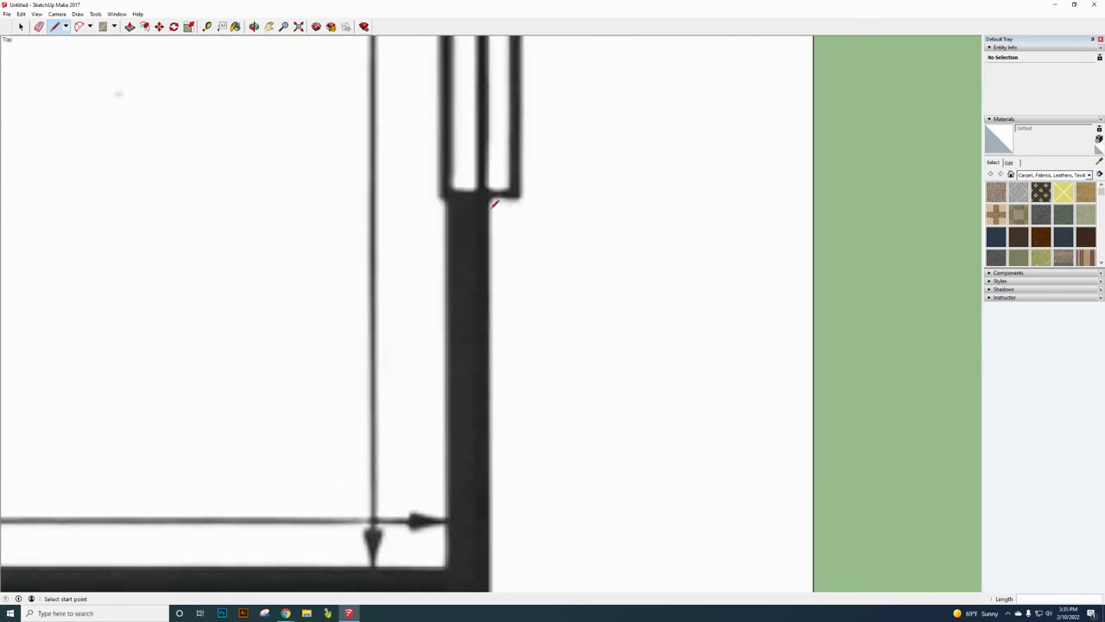
click(513, 186)
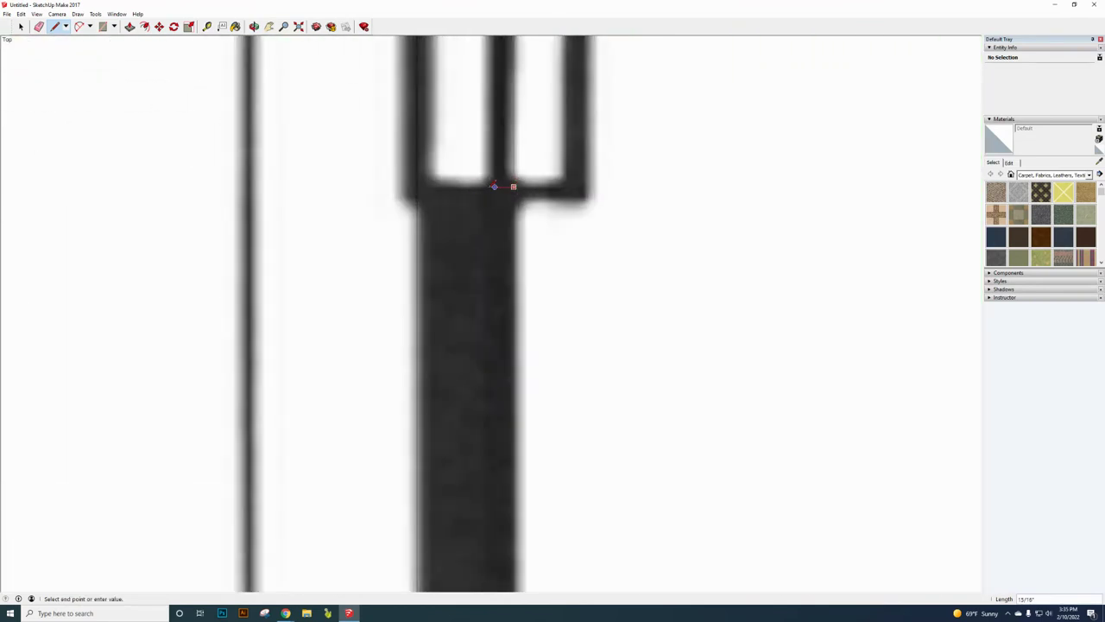
click(419, 185)
scroll(477, 287, down, 2)
scroll(477, 287, down, 8)
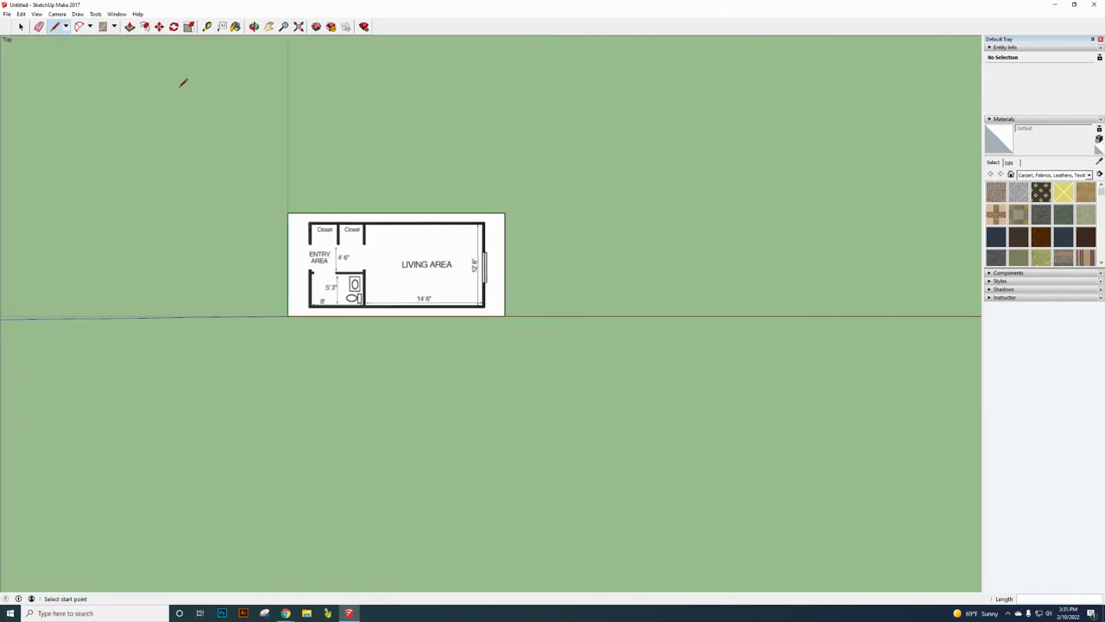
Step: Extrude the connected closet and upper exterior wall face upward 8' with Push/Pull
click(254, 26)
mouse_move(329, 302)
mouse_down()
mouse_move(471, 177)
mouse_move(412, 94)
mouse_up()
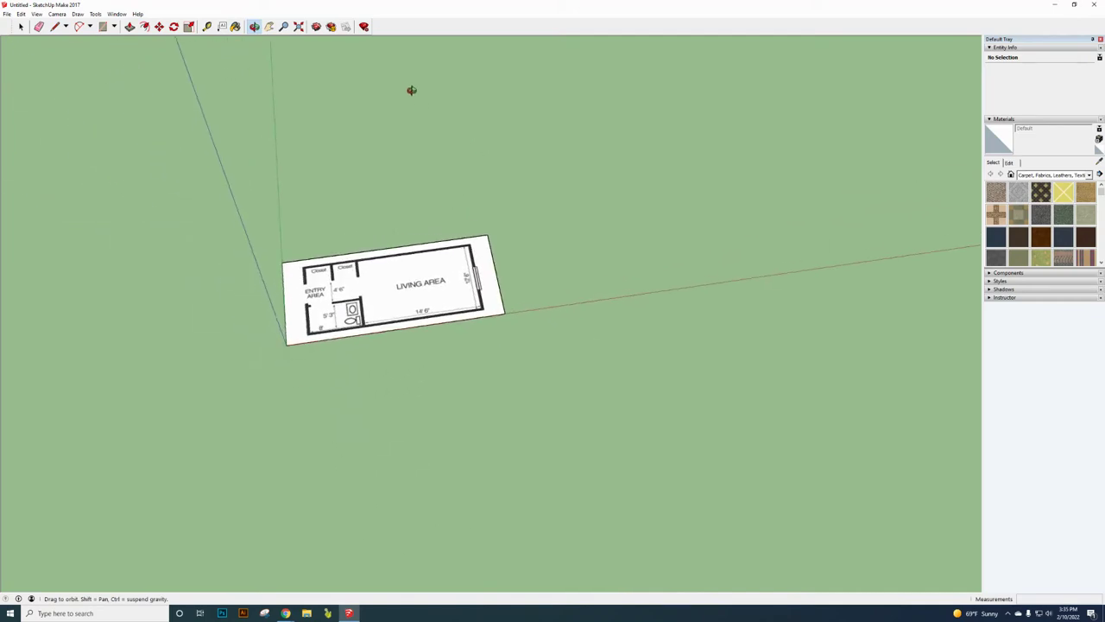
scroll(402, 312, up, 6)
scroll(401, 311, down, 6)
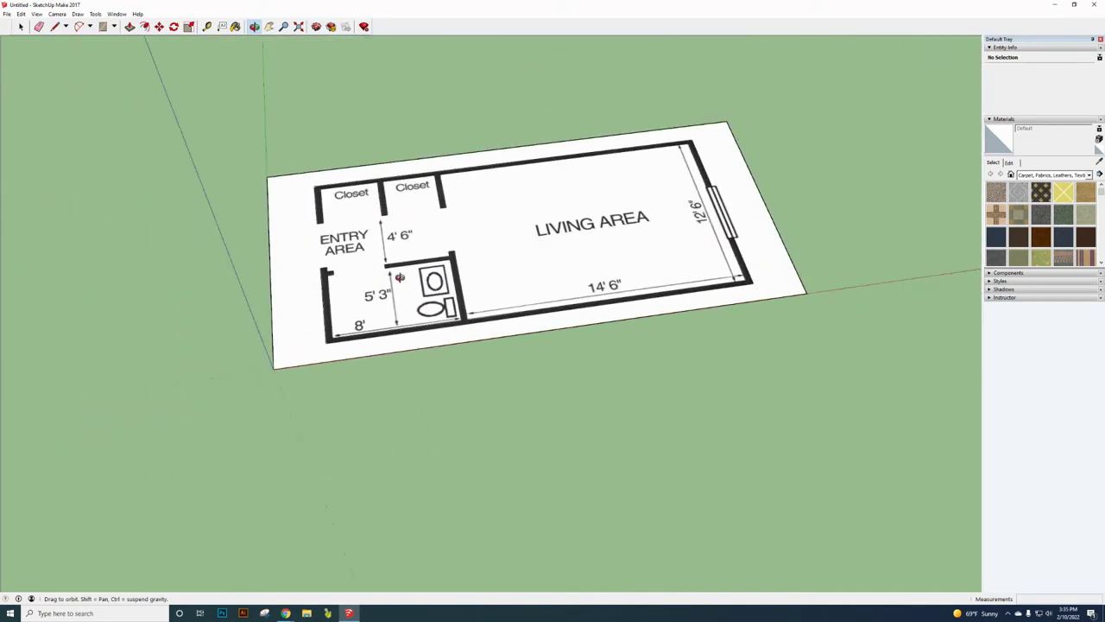
click(129, 27)
scroll(282, 141, up, 5)
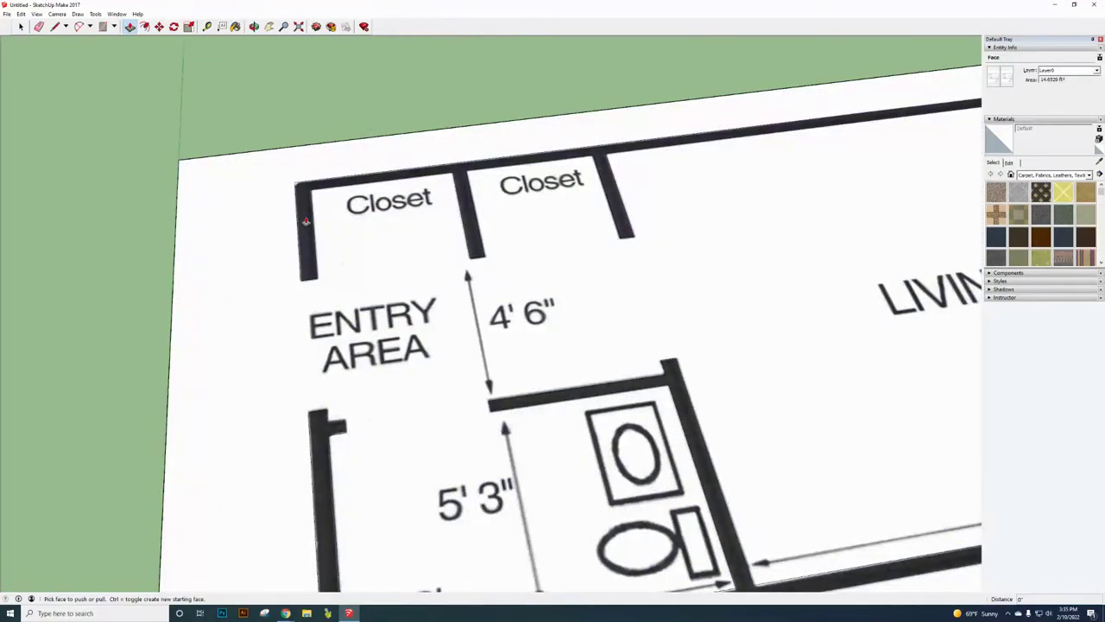
drag(306, 221, 300, 180)
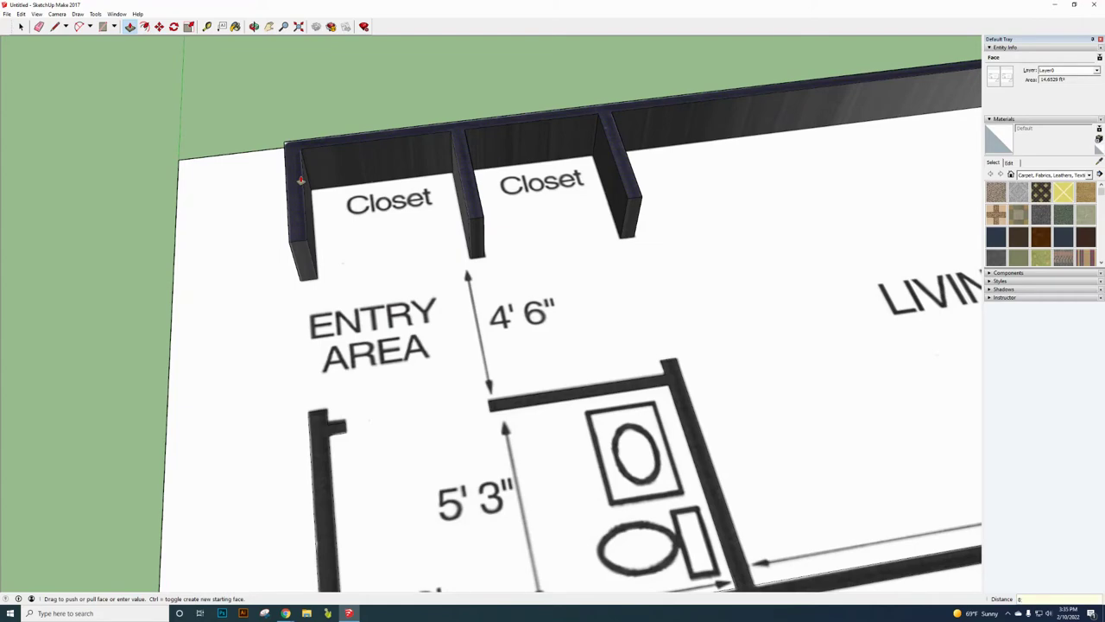
text(8)
key(Return)
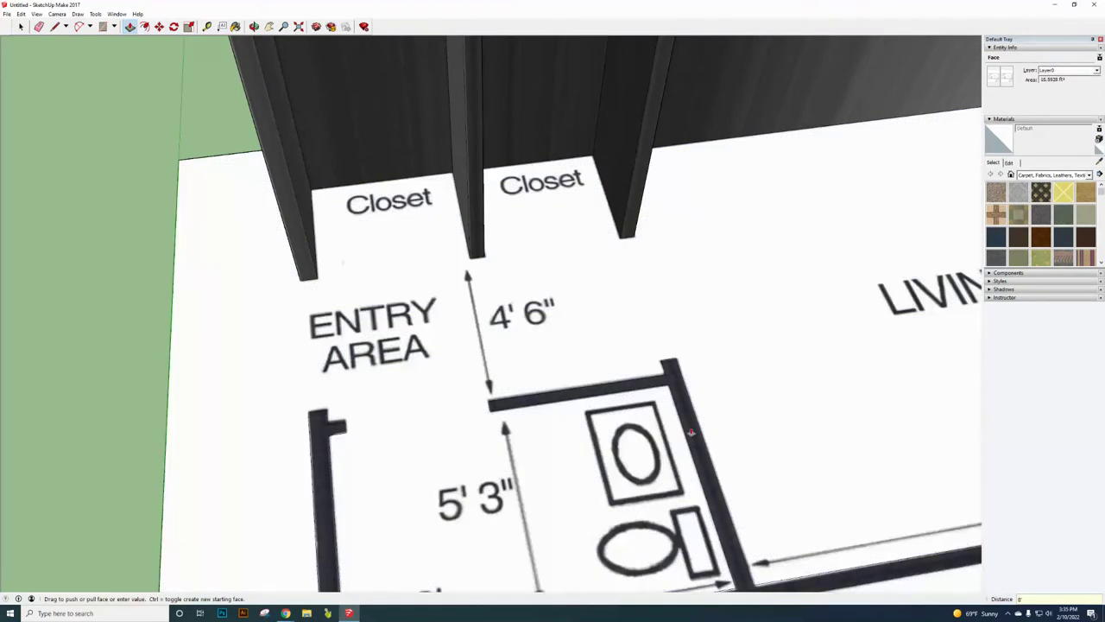
Step: Extrude the connected bathroom and lower exterior wall face upward 8'
click(692, 432)
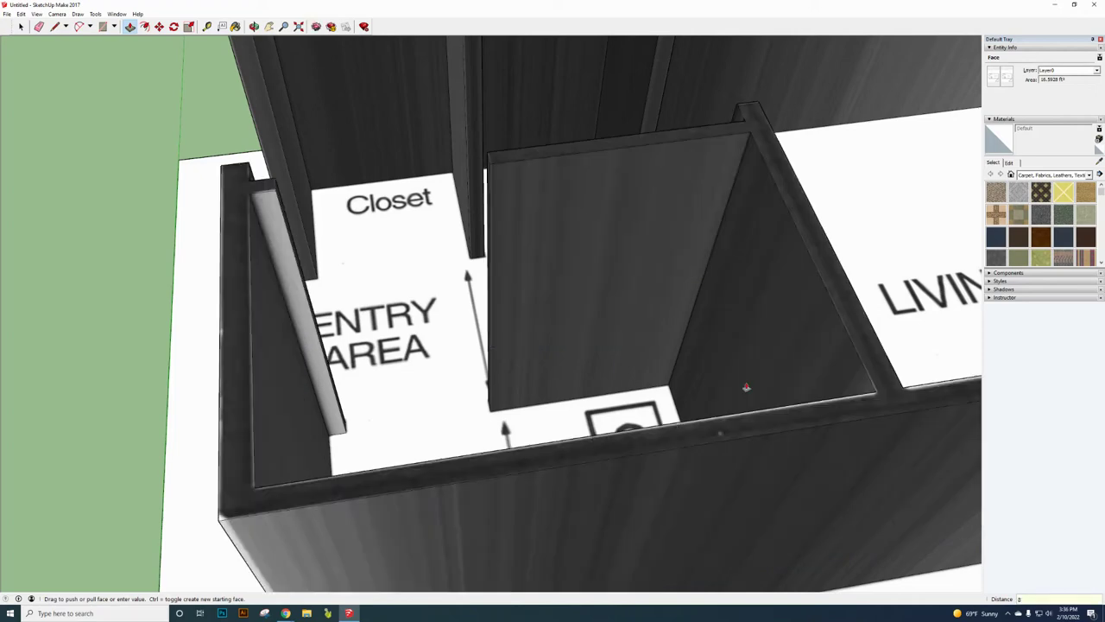
click(746, 387)
scroll(695, 414, down, 6)
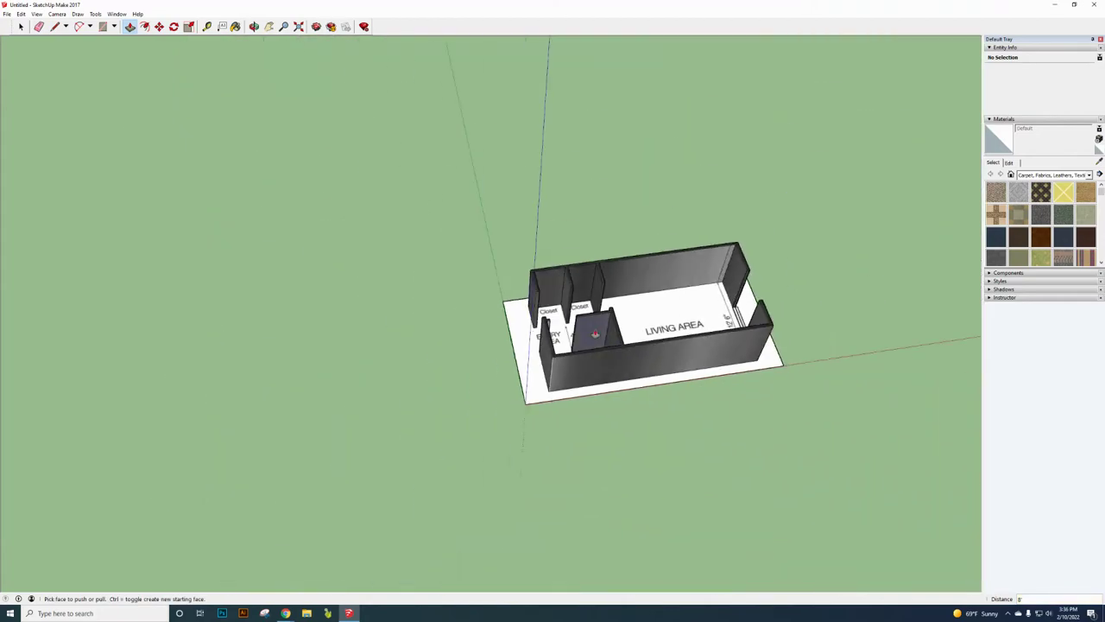
Step: Extrude the window strip in the living area's exterior wall up to the full wall height
scroll(774, 316, up, 2)
scroll(774, 316, up, 5)
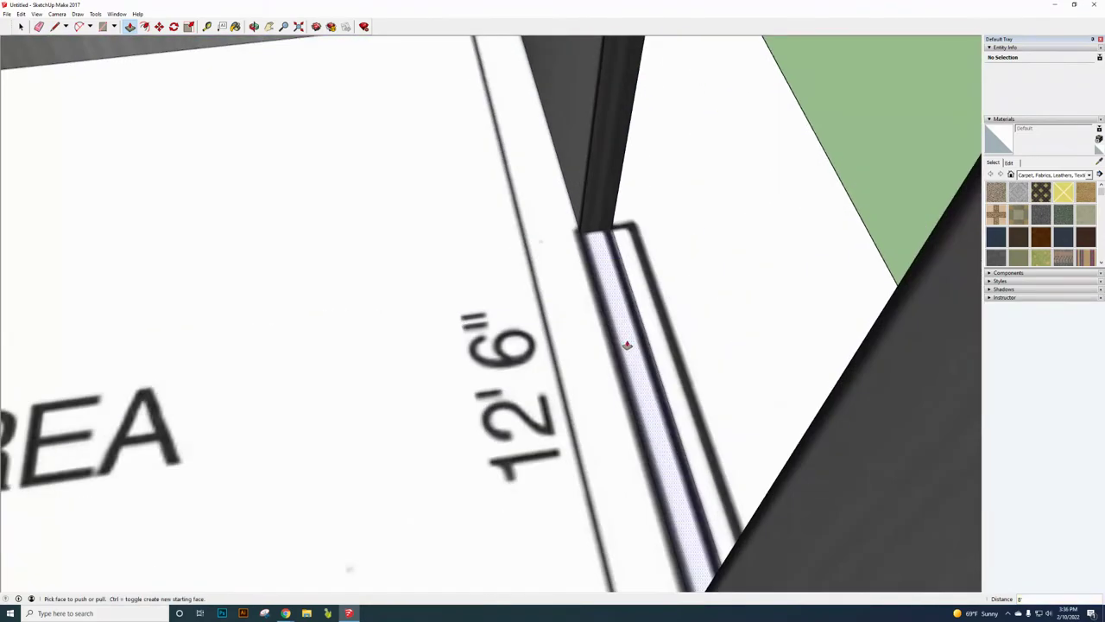
click(628, 352)
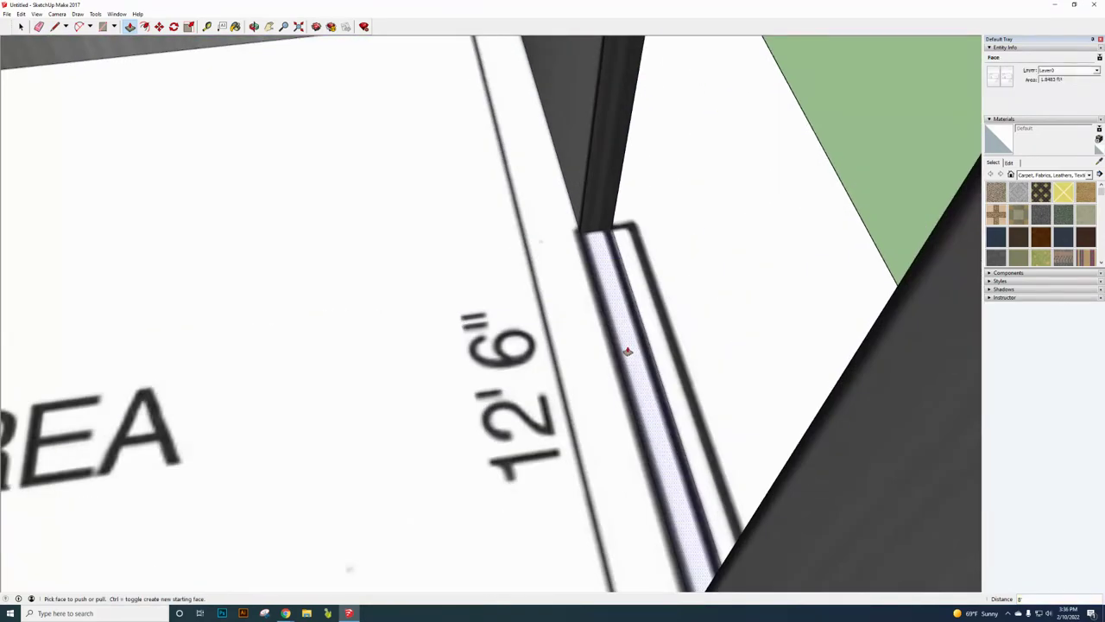
scroll(628, 351, down, 2)
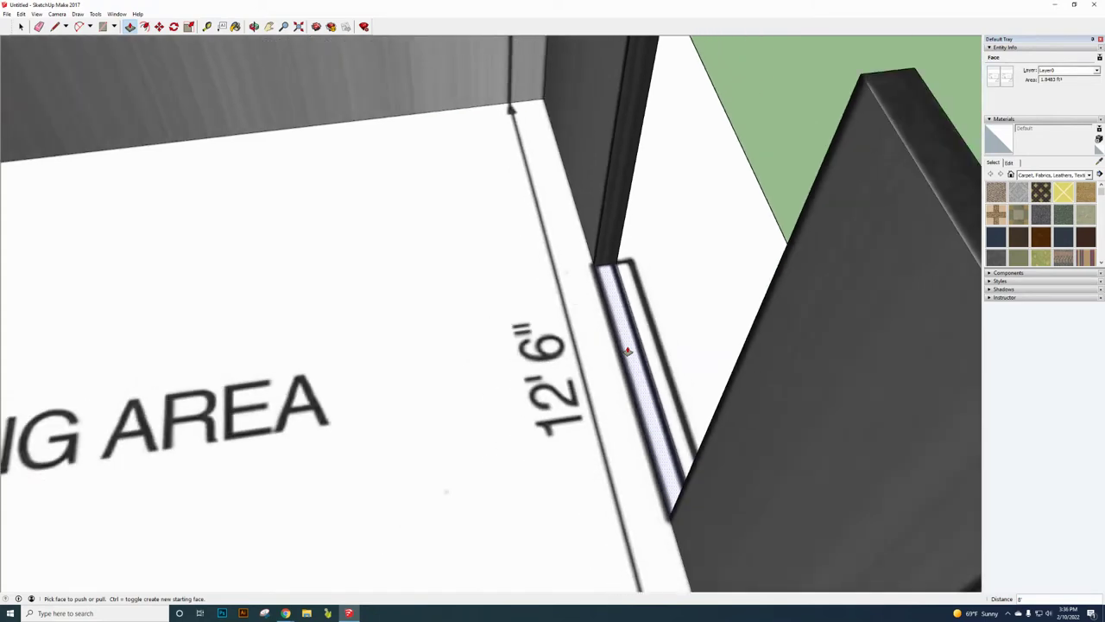
click(627, 351)
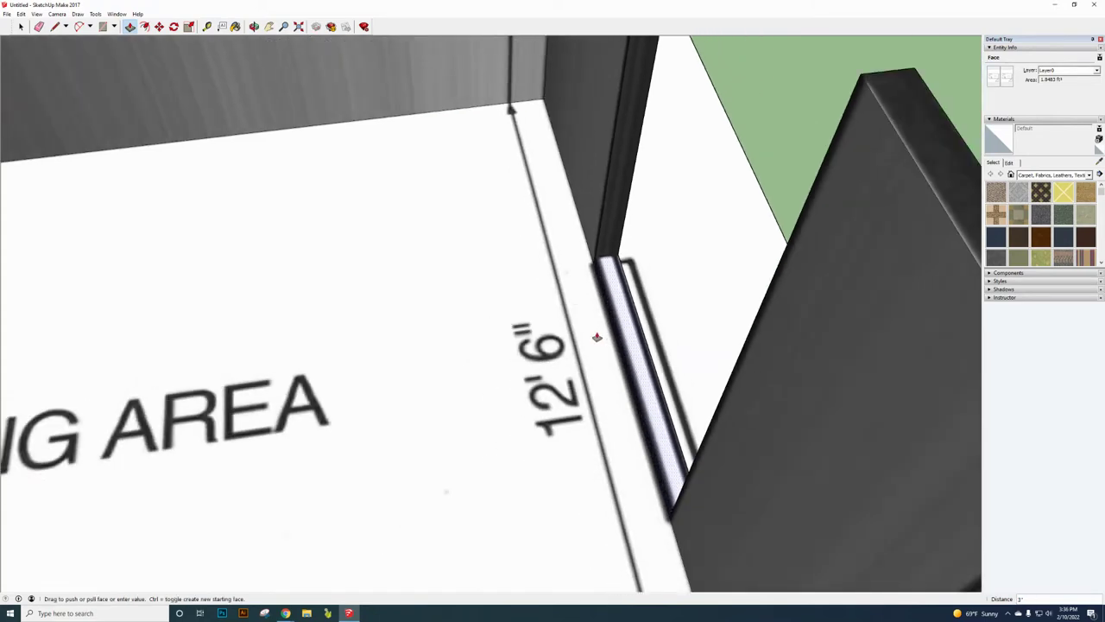
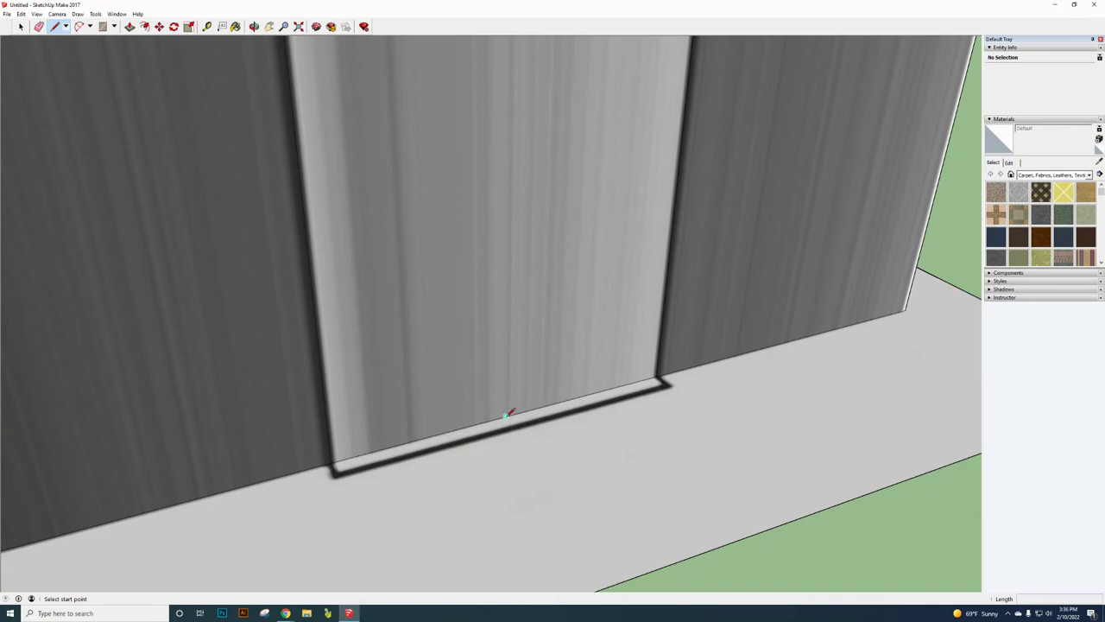
Step: Draw a 2' vertical line up from the midpoint of the window panel's bottom edge and a horizontal line across the panel at its top
click(506, 417)
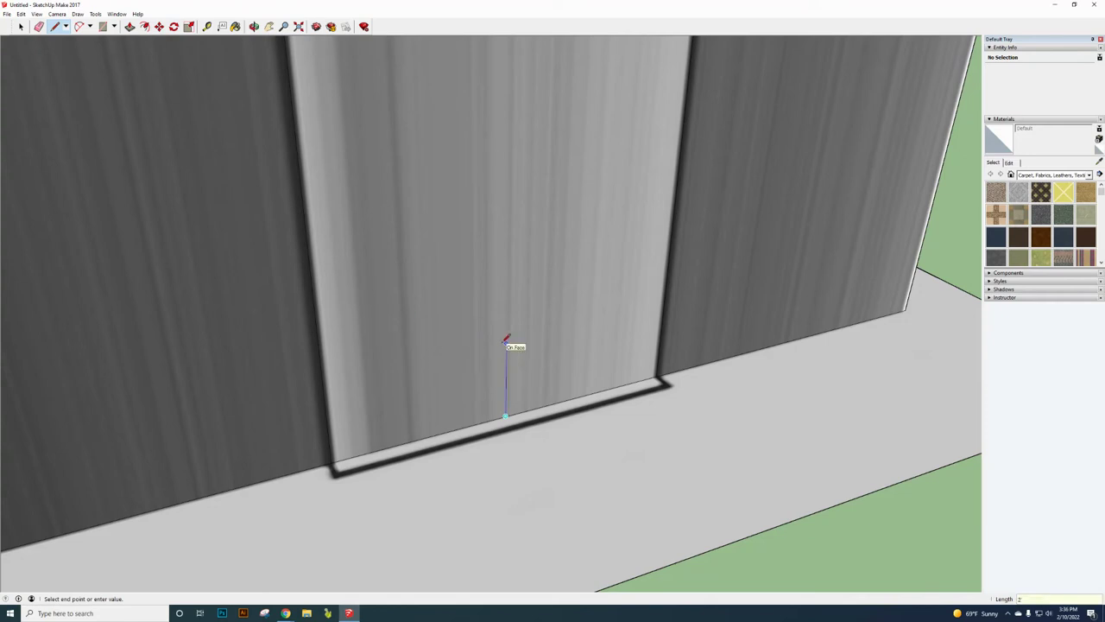
key(Return)
key(Escape)
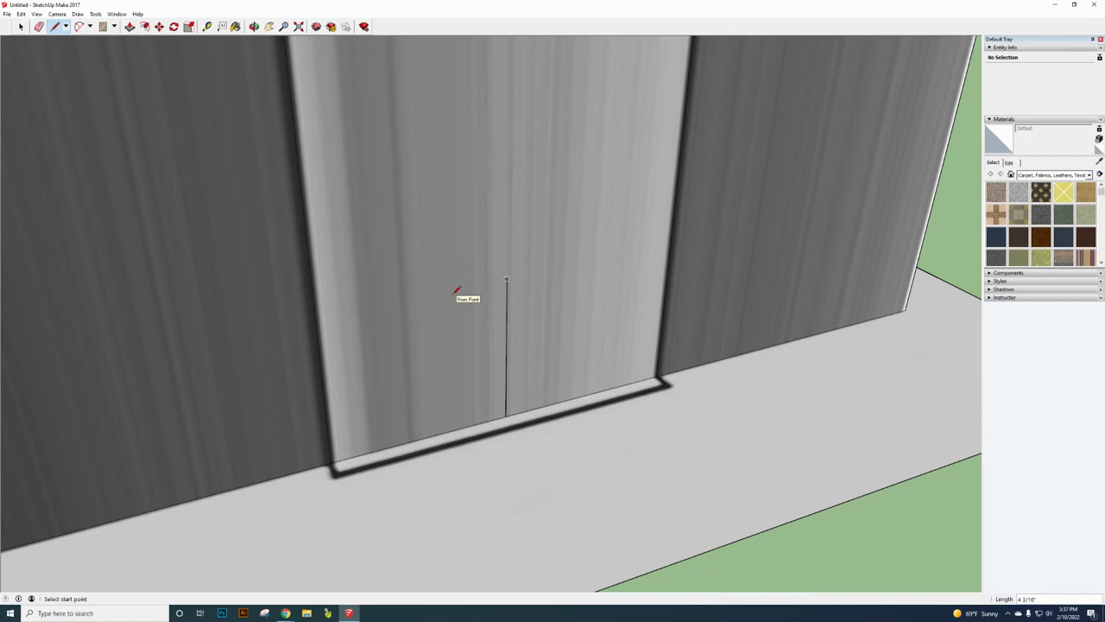
scroll(464, 293, up, 4)
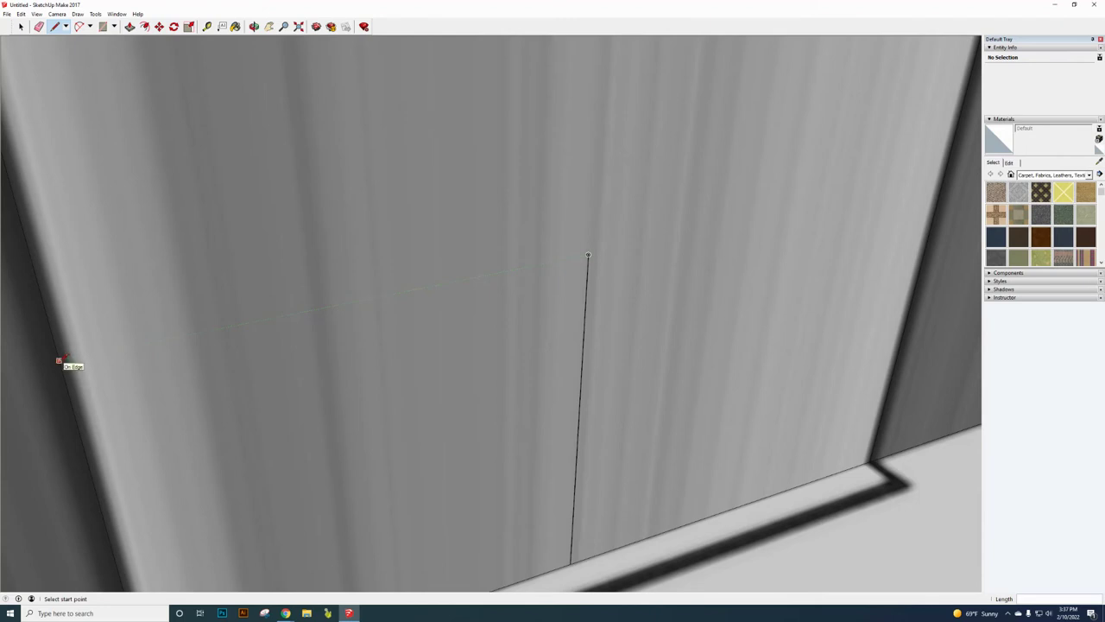
click(59, 360)
click(943, 183)
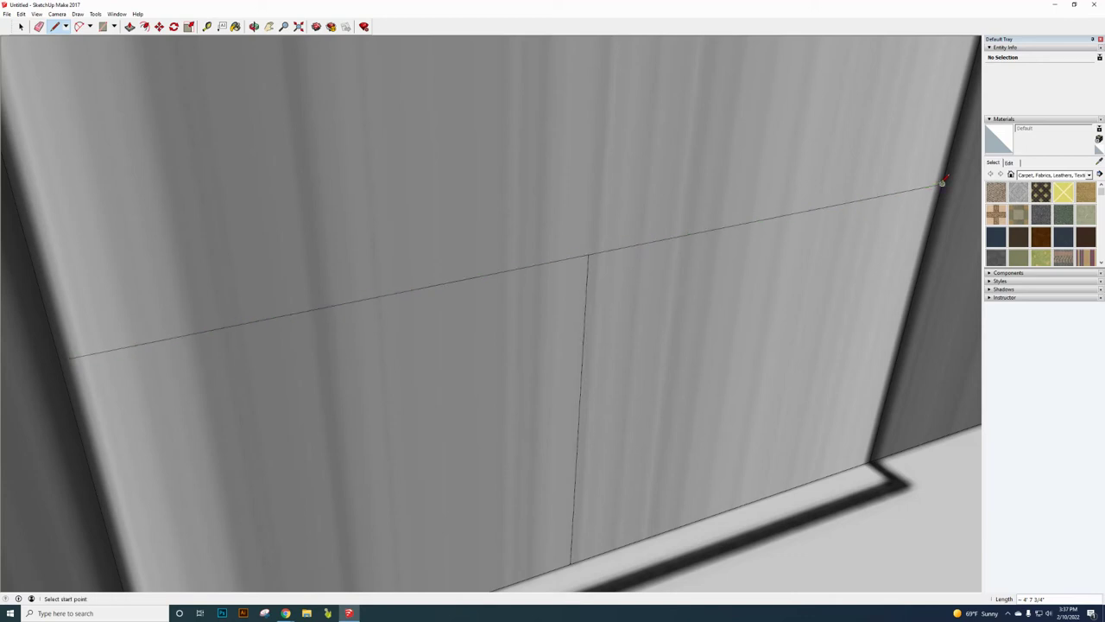
Step: Draw a 4' vertical line up from the center of the horizontal line and another horizontal line across the panel at its top
click(588, 254)
key(Return)
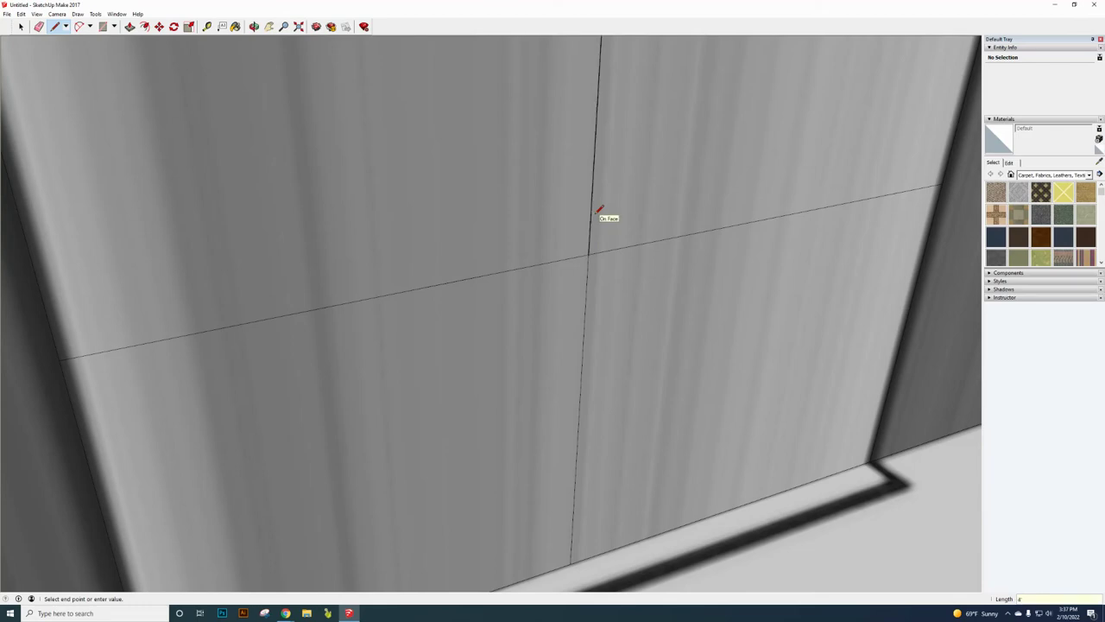
scroll(582, 222, down, 10)
scroll(559, 128, up, 6)
key(Escape)
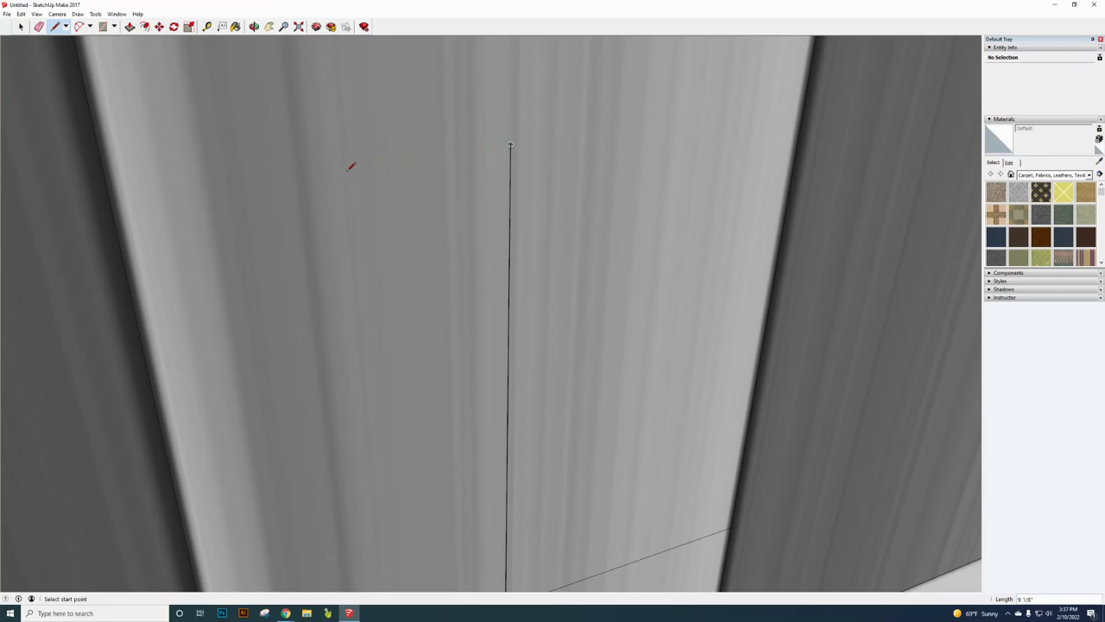
click(110, 202)
click(802, 103)
Step: Erase both vertical guide lines from the window panel, leaving only the two horizontal lines
scroll(621, 317, down, 10)
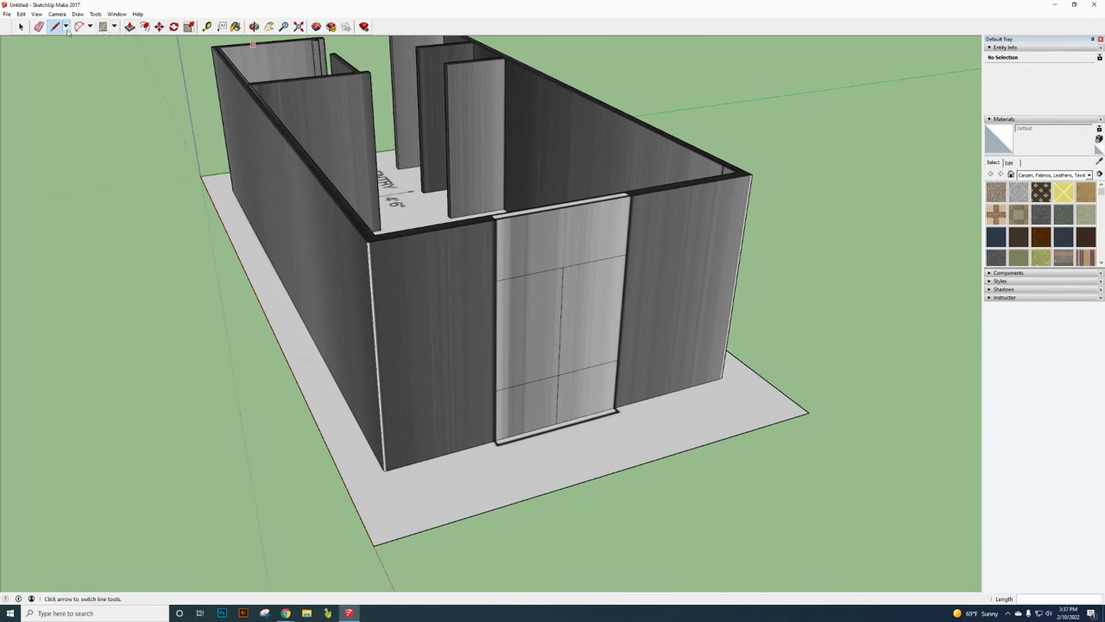
click(40, 26)
scroll(566, 272, up, 5)
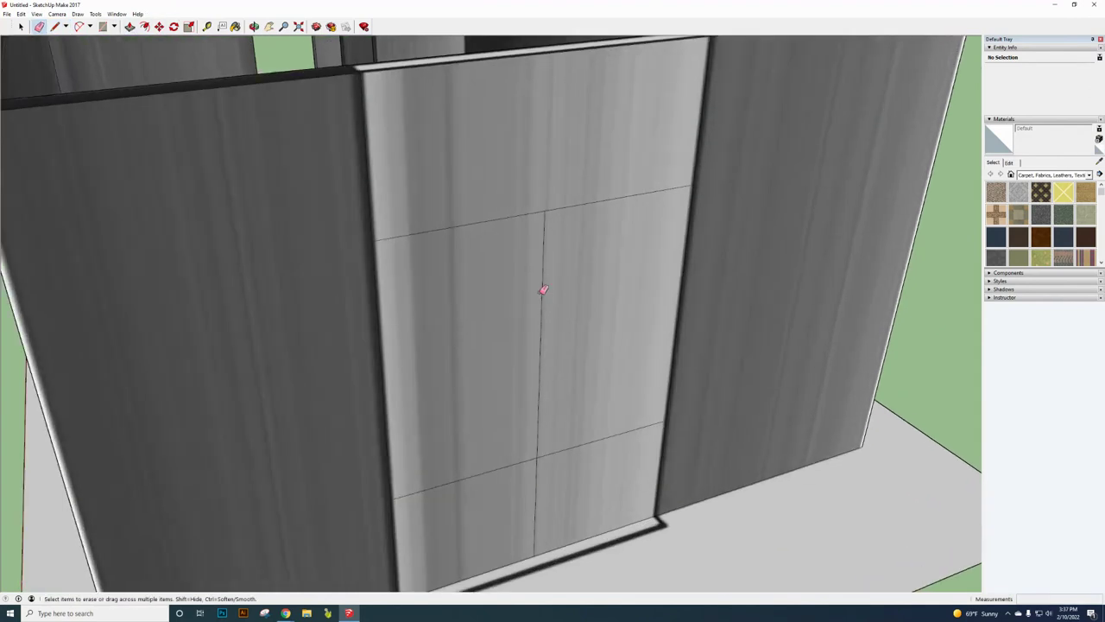
click(545, 289)
click(537, 485)
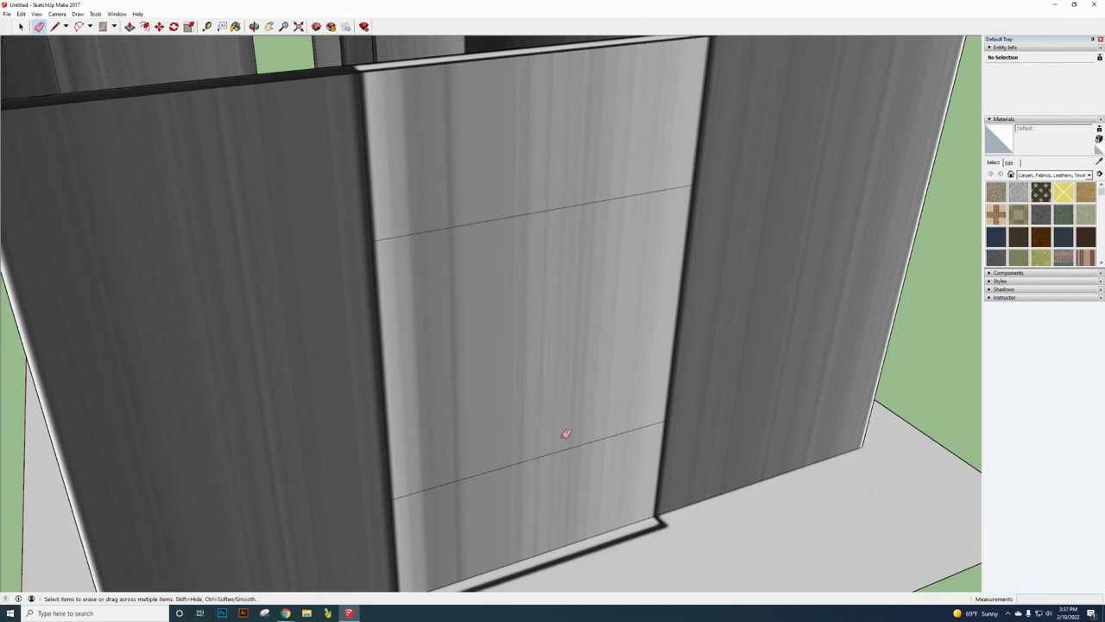
Step: Push the middle section of the window panel inward about 4 1/4" to the wall's interior side, and inspect it from outside
scroll(516, 383, down, 5)
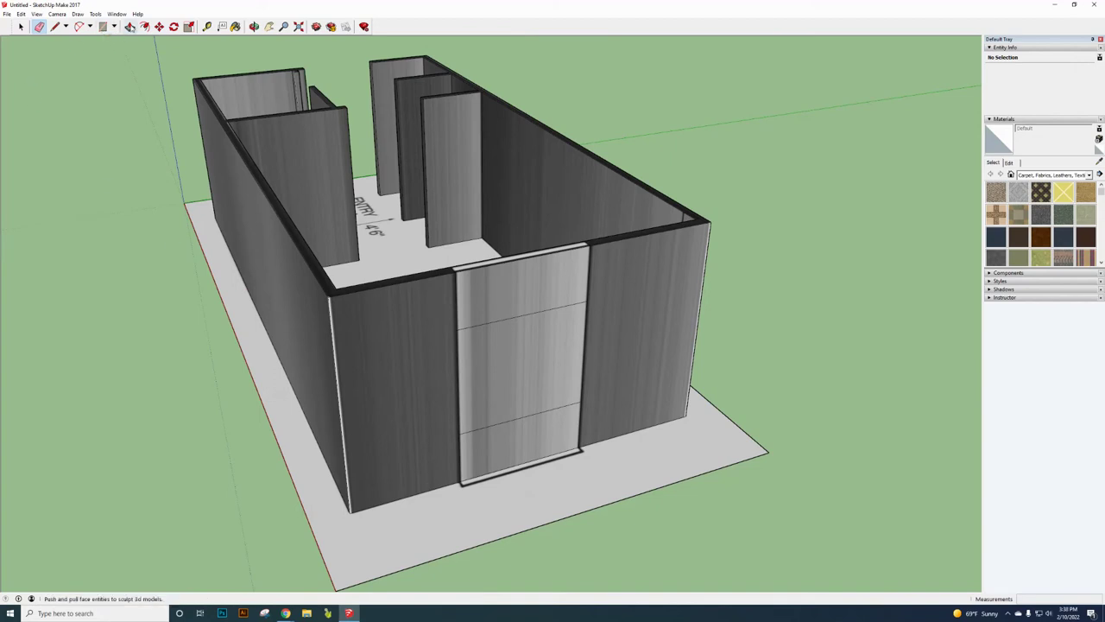
click(130, 26)
click(528, 377)
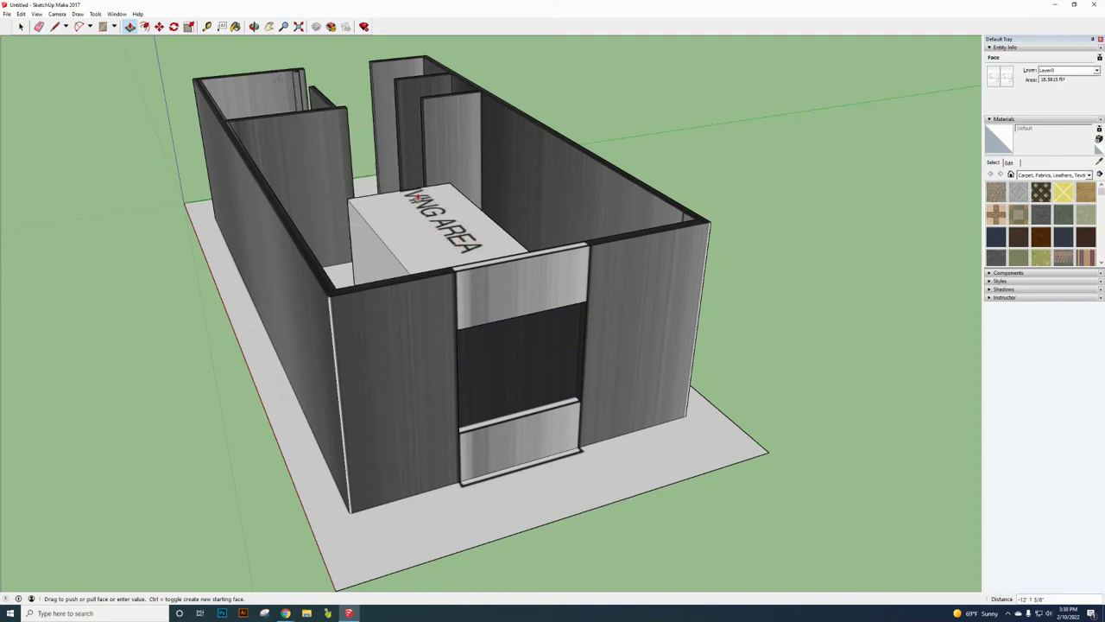
click(255, 27)
drag(303, 249, 842, 349)
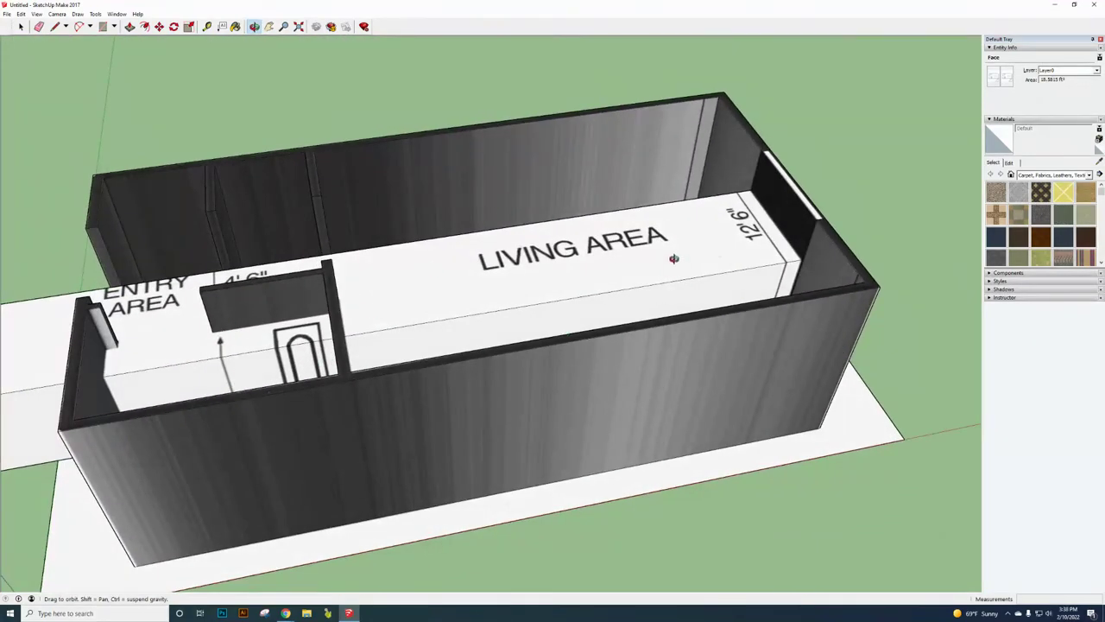
click(130, 26)
drag(415, 337, 726, 178)
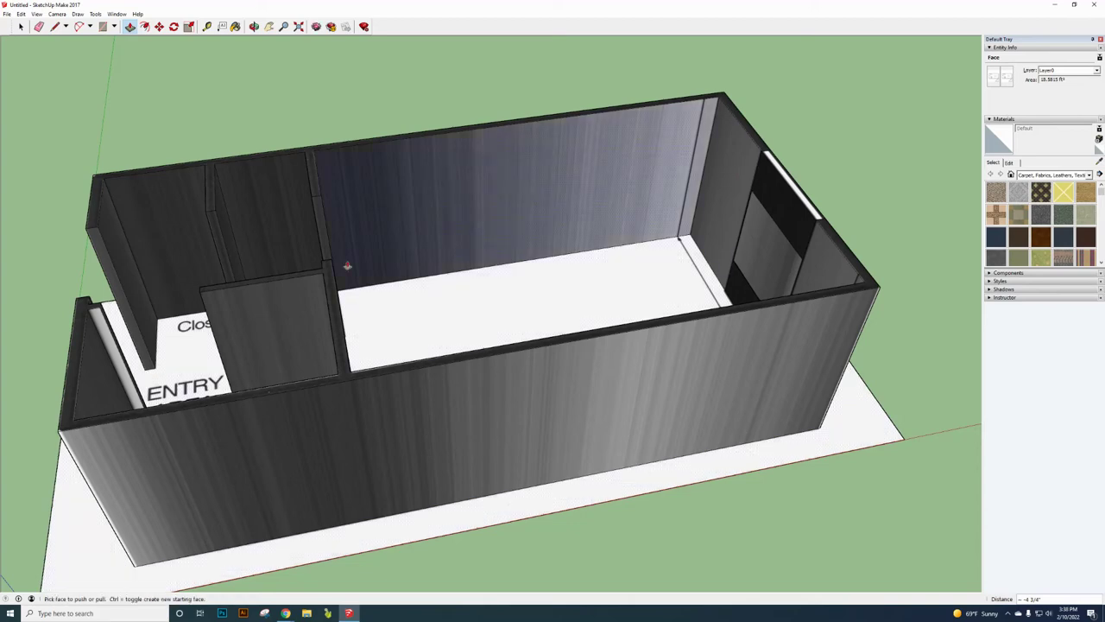
click(254, 27)
drag(665, 254, 167, 94)
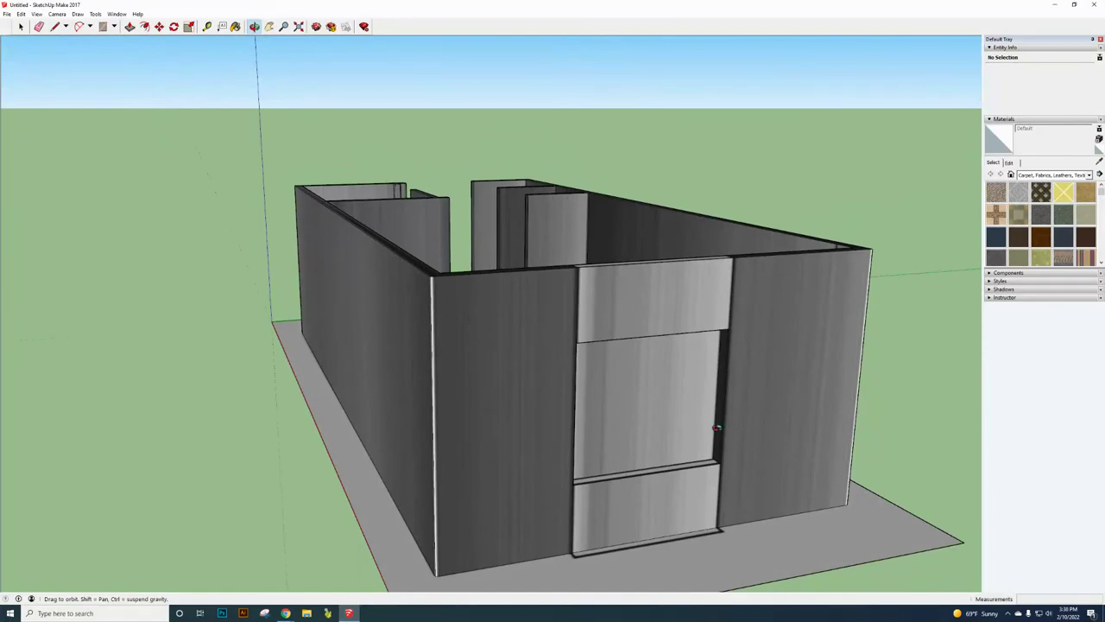
drag(637, 417, 793, 430)
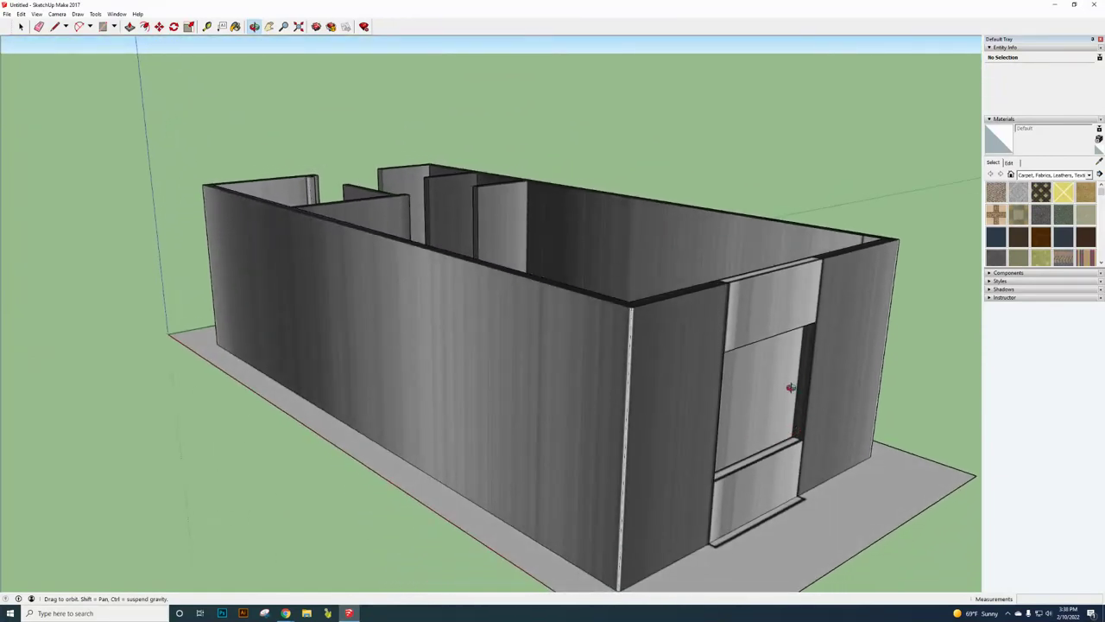
Step: Paint the living area's closet-side long wall and the adjoining wall section beside the window with Formica Laminate Light from Synthetic Surfaces
drag(730, 414, 780, 322)
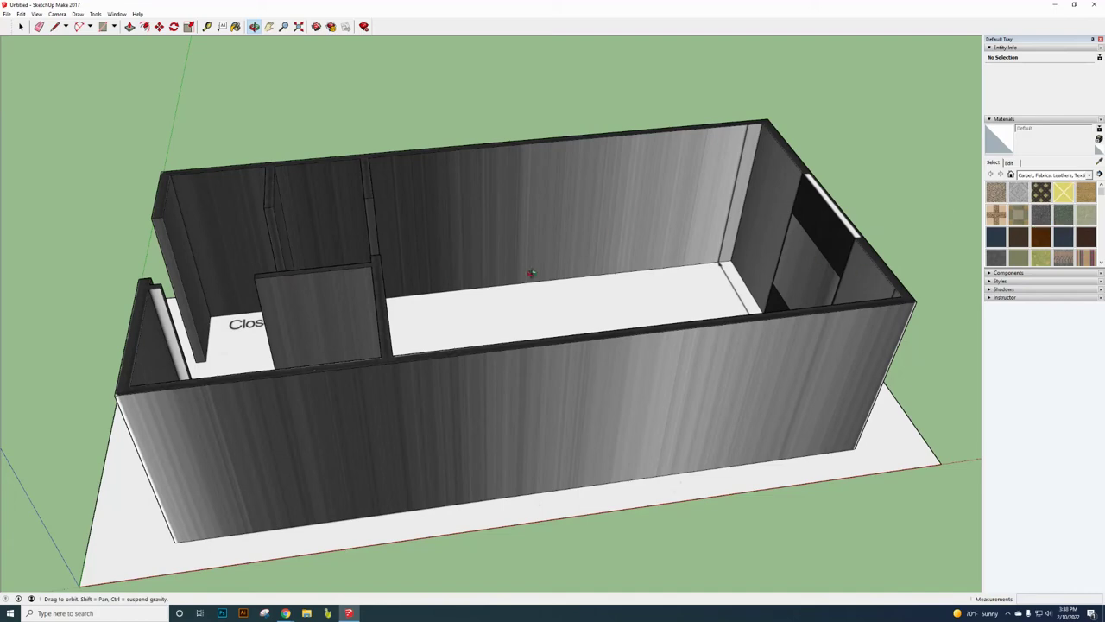
click(1089, 175)
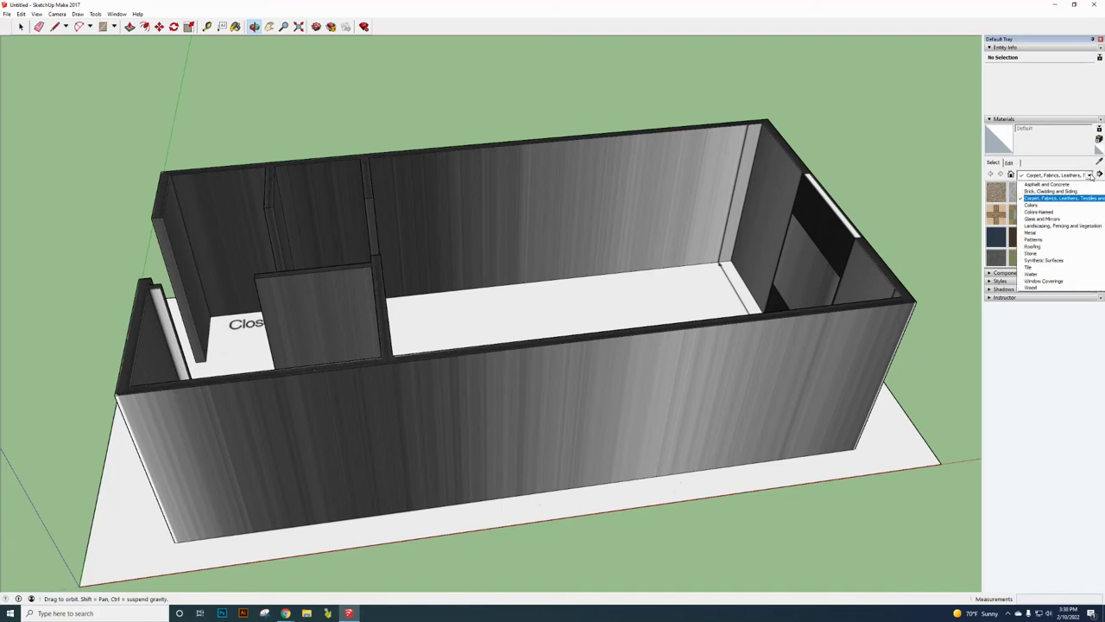
click(1059, 260)
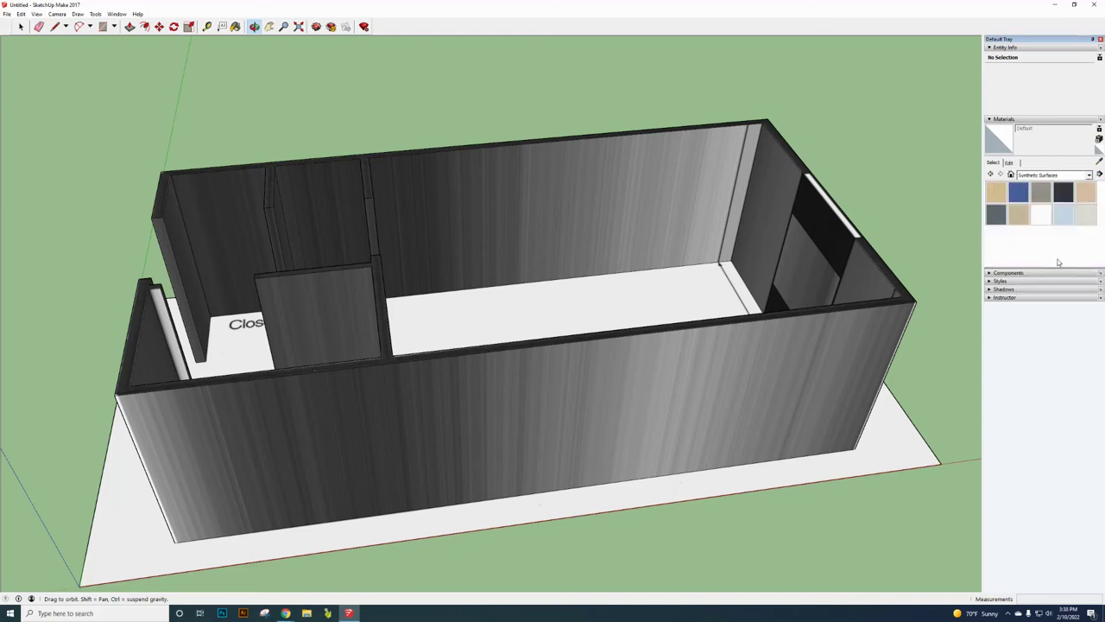
click(1087, 199)
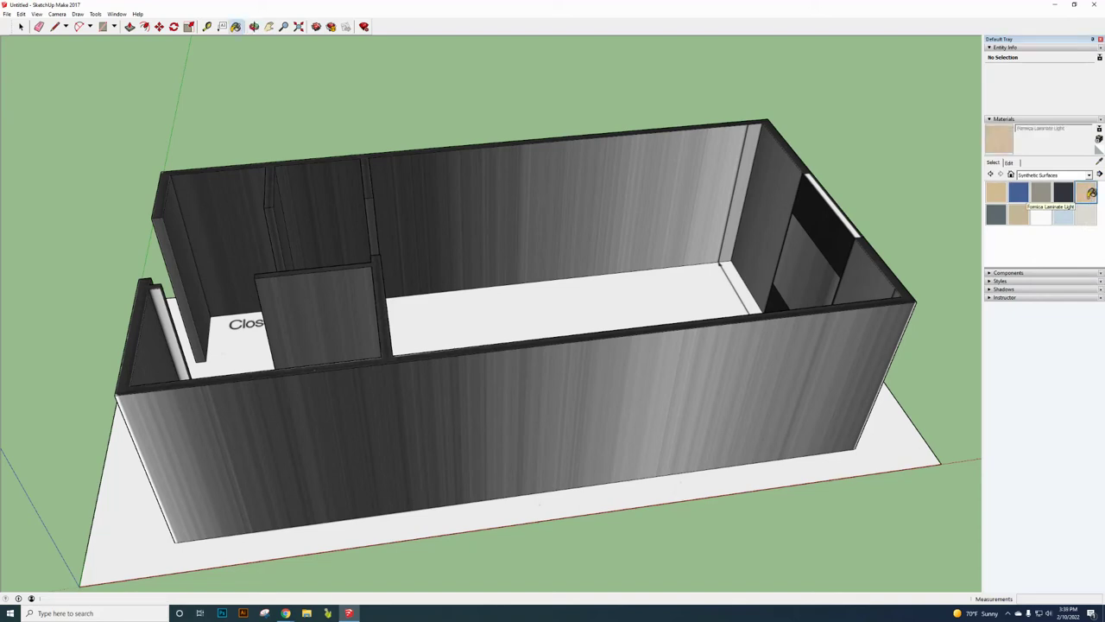
click(639, 195)
click(771, 204)
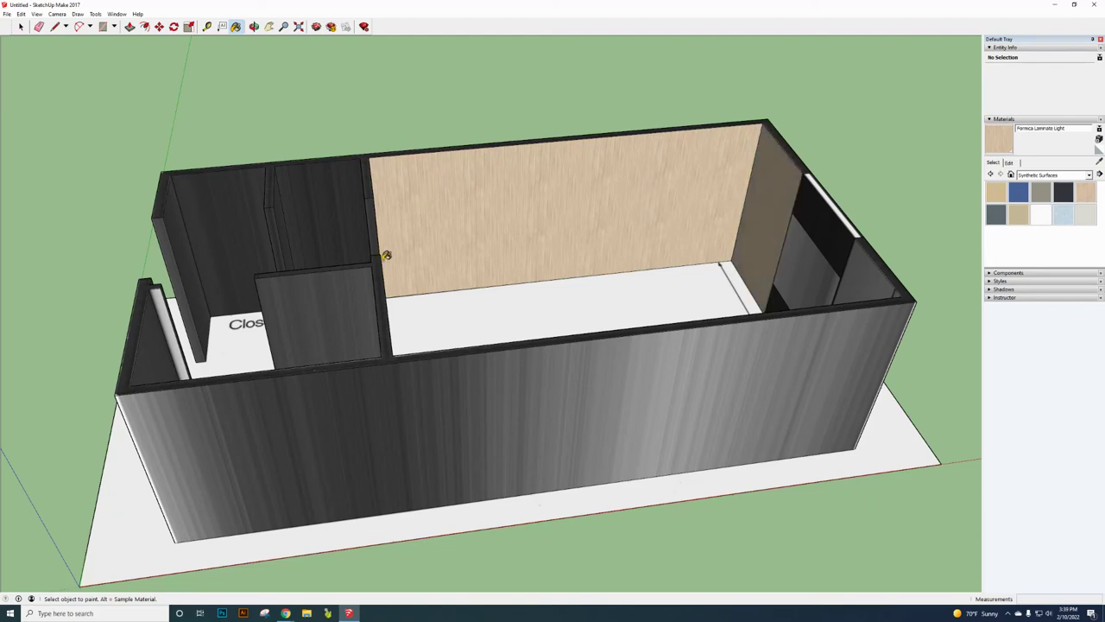
Step: Paint both closet back walls, the closet-side entry wall's interior and the remaining wall section beside the window with Formica Laminate Light
click(333, 225)
click(237, 221)
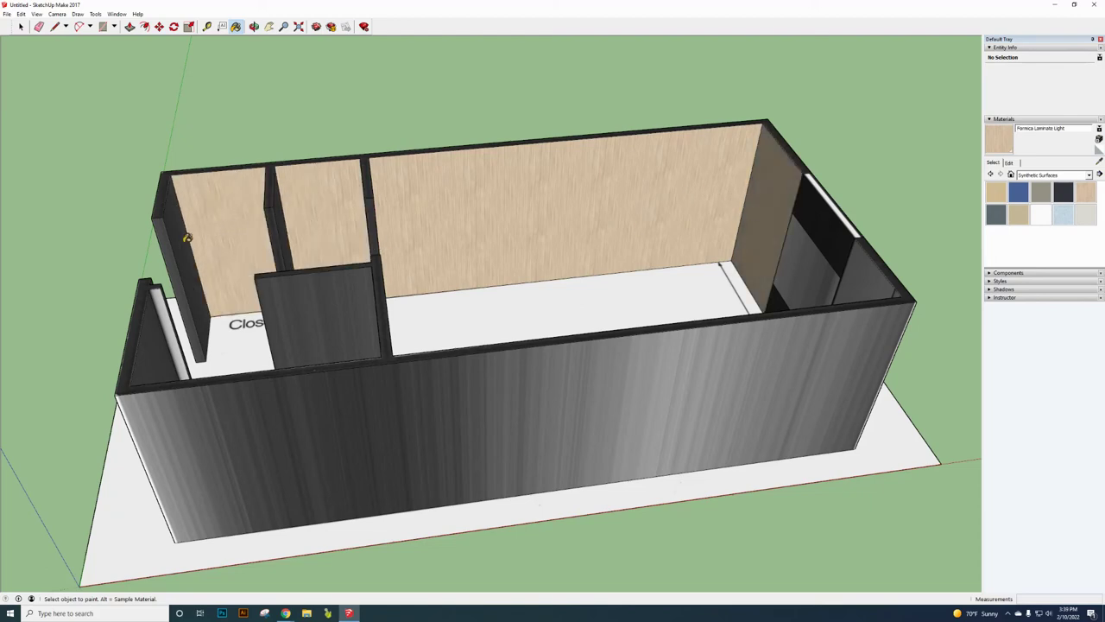
click(186, 238)
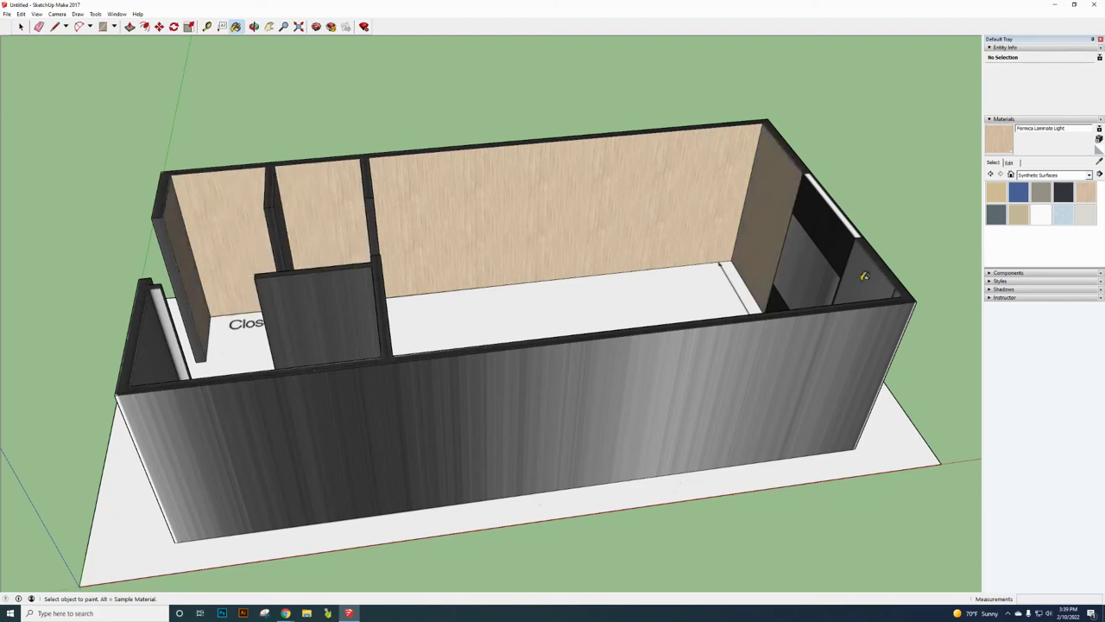
click(863, 278)
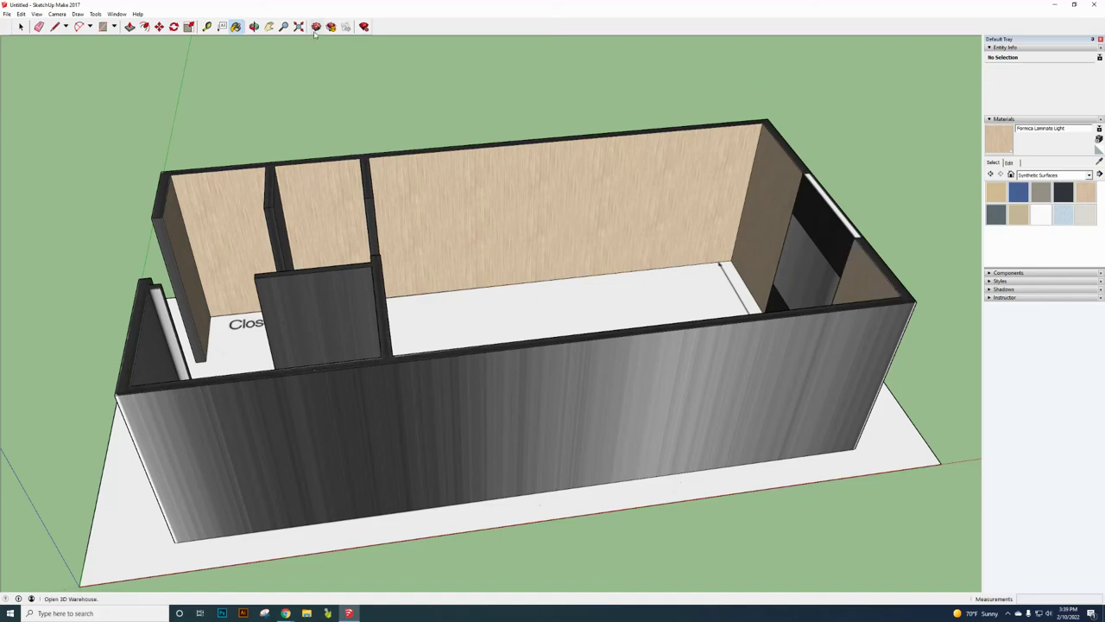
Step: Paint the opposite long wall's interior in the living and entry areas and the inner faces of the entry-side partitions with Formica Laminate Light
click(254, 27)
drag(345, 155, 416, 92)
click(236, 27)
click(437, 161)
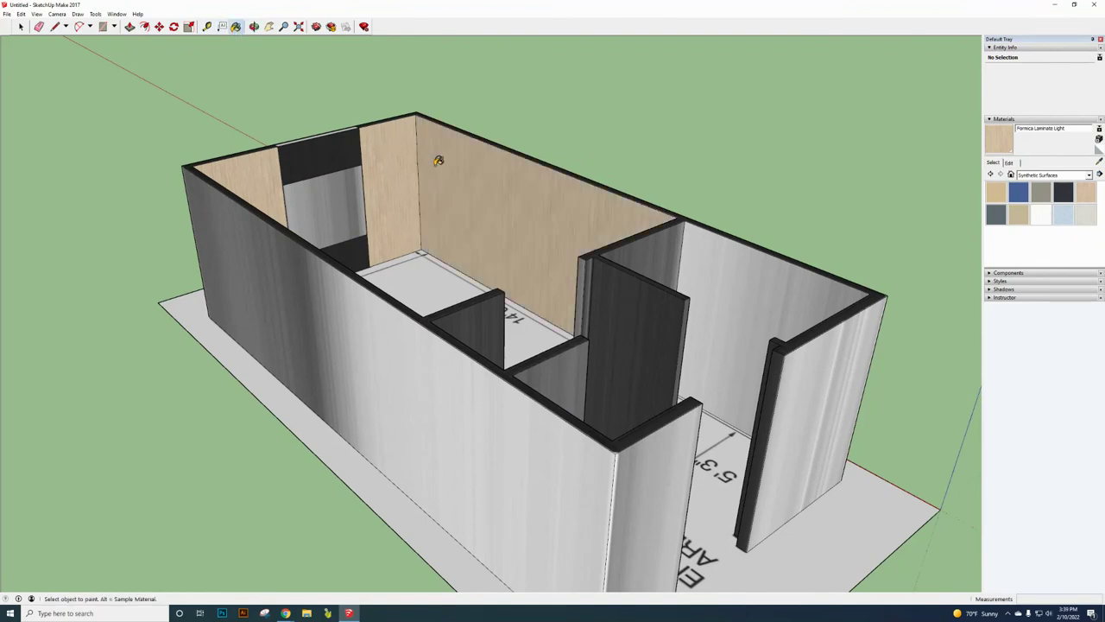
click(658, 248)
click(608, 294)
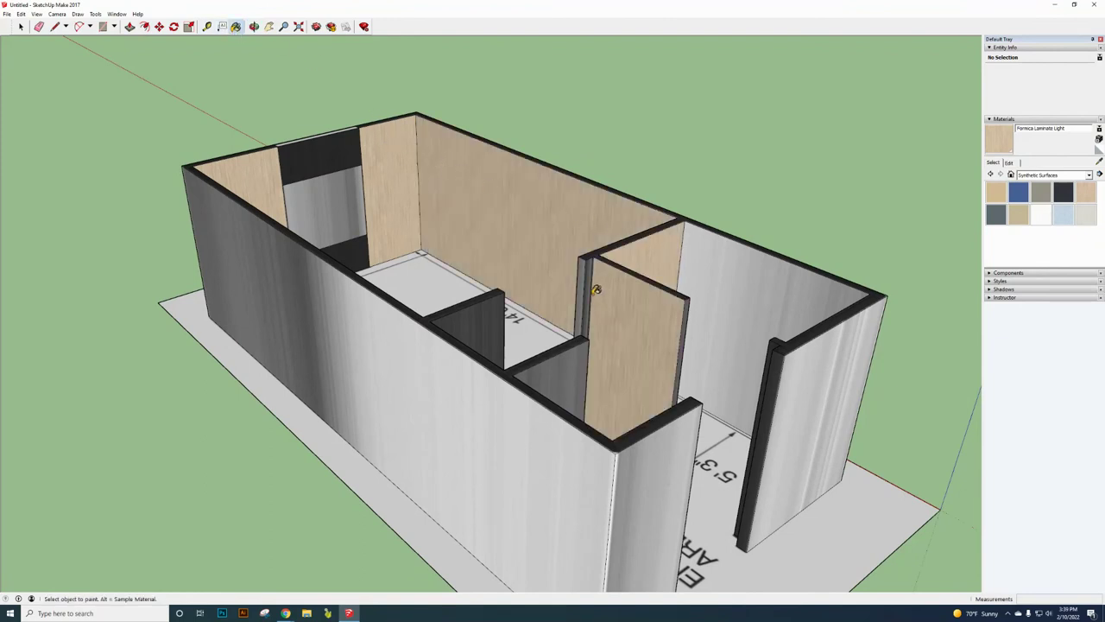
click(738, 285)
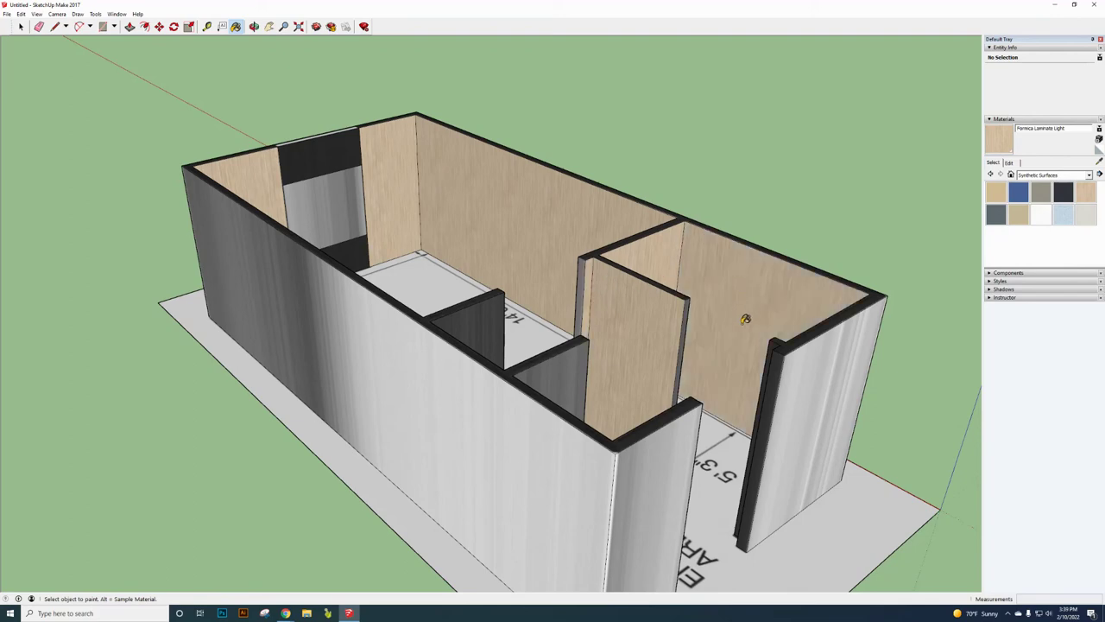
Step: Paint the entry-facing sides of both closet partitions and the narrow stub face beside the corner partition with Formica Laminate Light
click(524, 355)
click(489, 334)
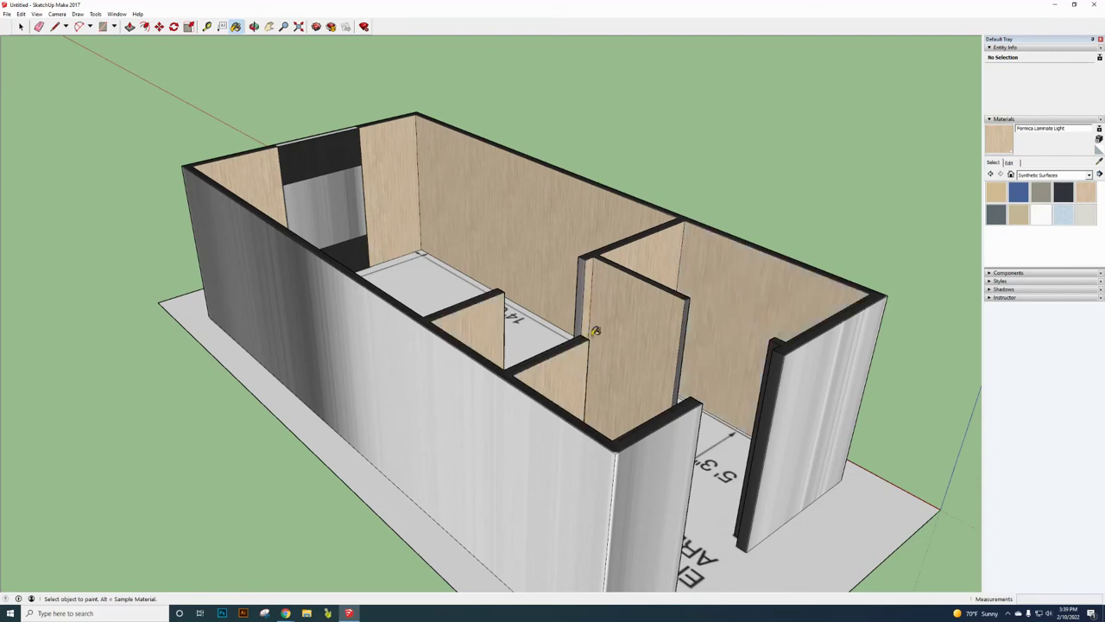
click(584, 301)
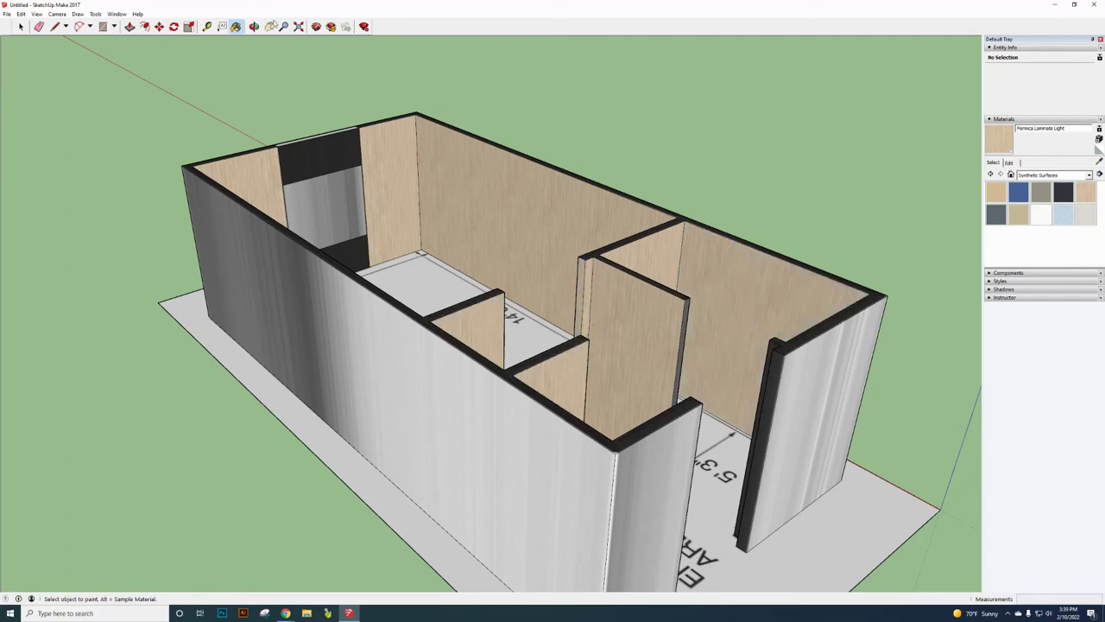
Step: Paint the free ends of both closet partitions and the remaining long face and end of the entry-side partition with Formica Laminate Light
click(253, 26)
drag(477, 181, 173, 268)
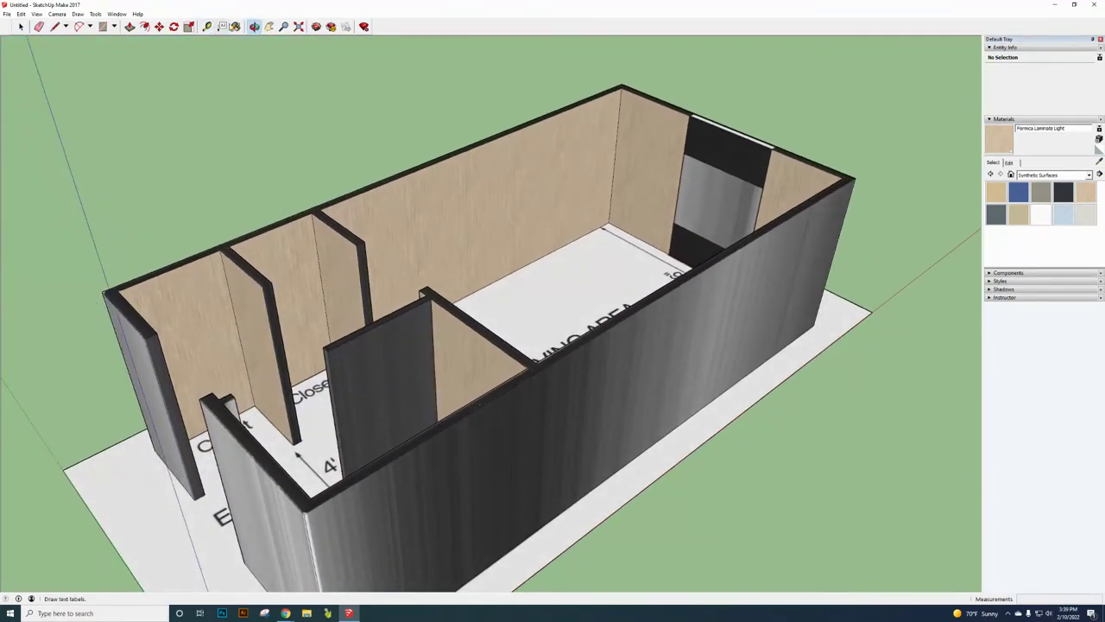
click(236, 25)
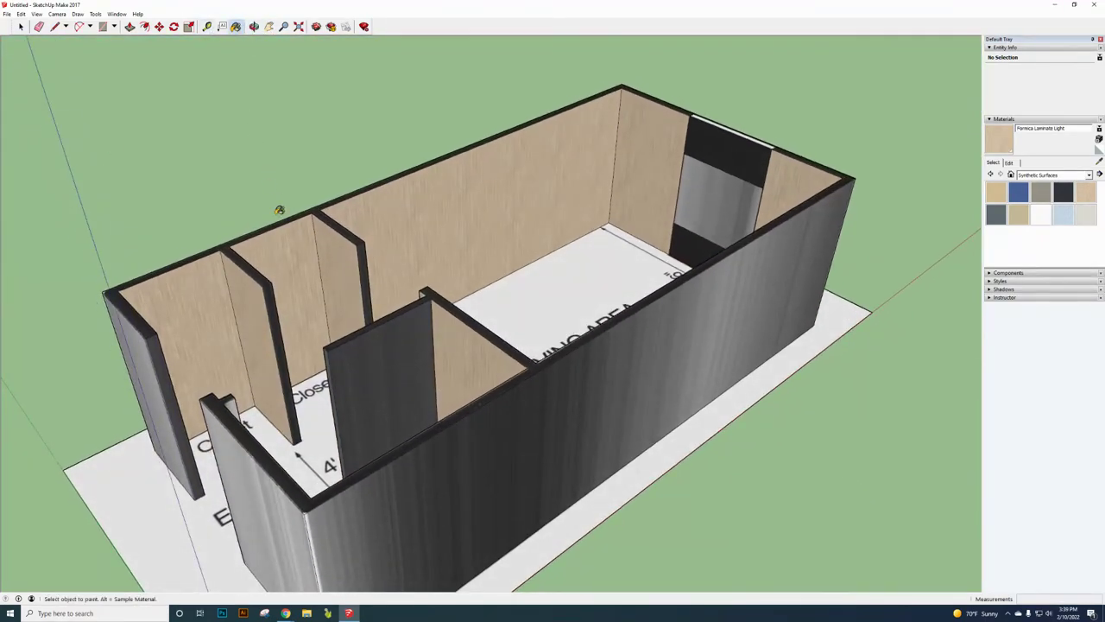
click(278, 309)
click(368, 278)
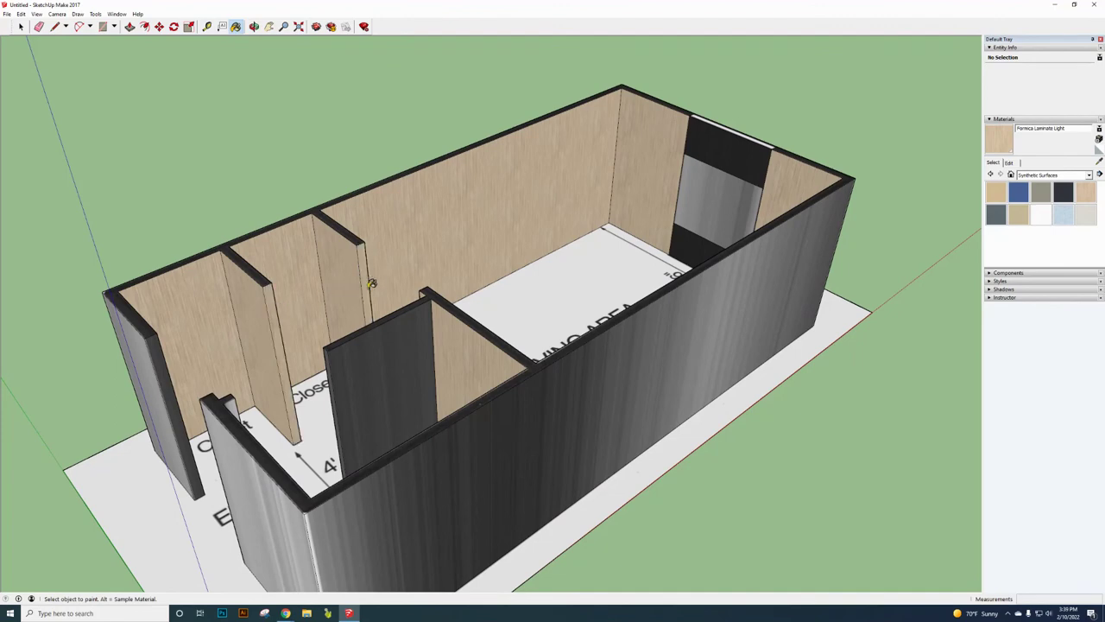
click(341, 371)
click(334, 372)
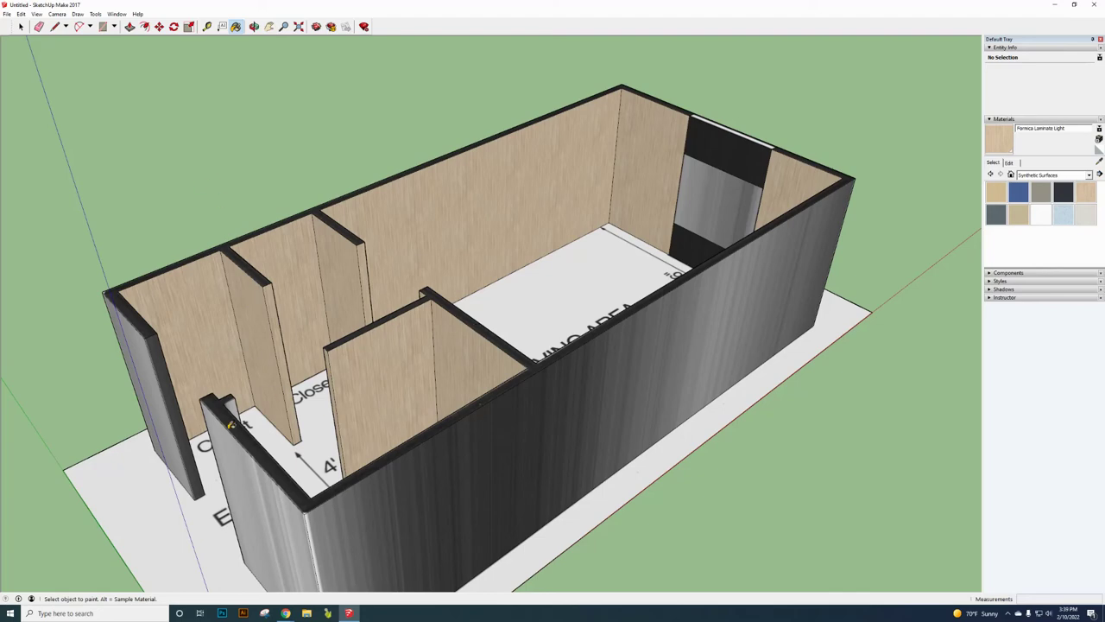
Step: Paint the remaining entry wall's interior and the living-area sides of the cross partition and both closet partitions with Formica Laminate Light
scroll(203, 333, up, 1)
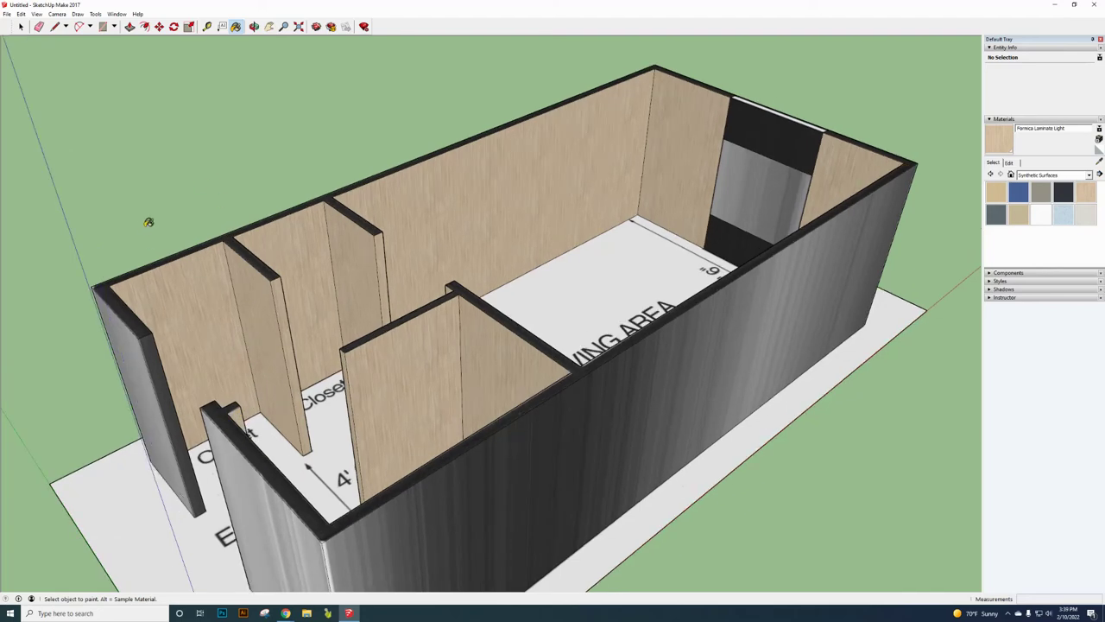
click(253, 26)
mouse_move(381, 343)
mouse_down()
mouse_move(439, 382)
mouse_move(112, 390)
mouse_move(153, 237)
mouse_up()
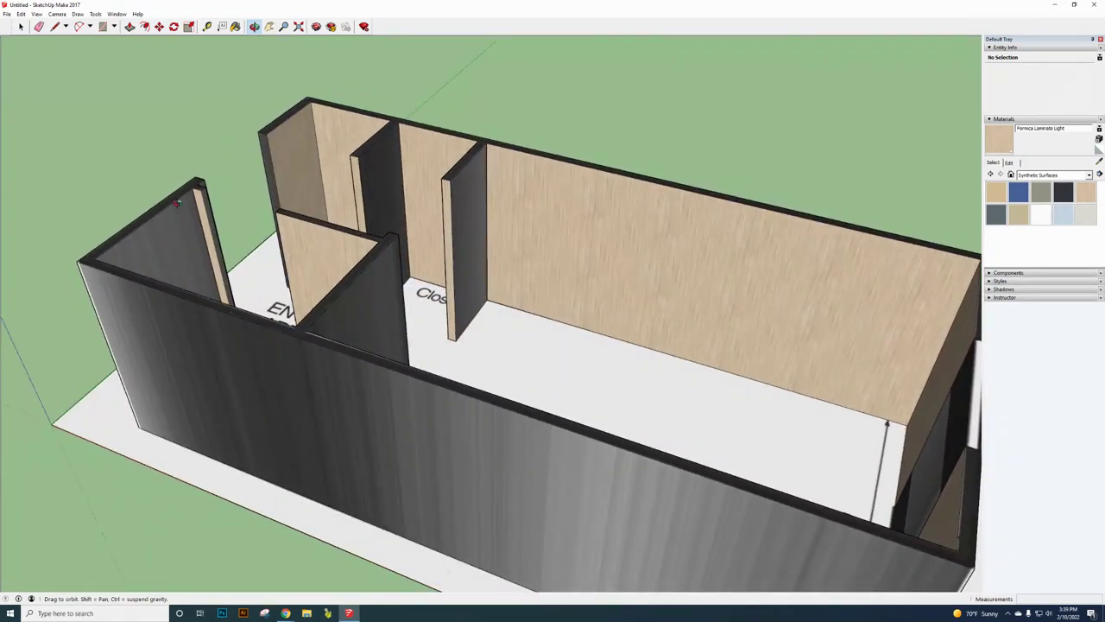
click(236, 27)
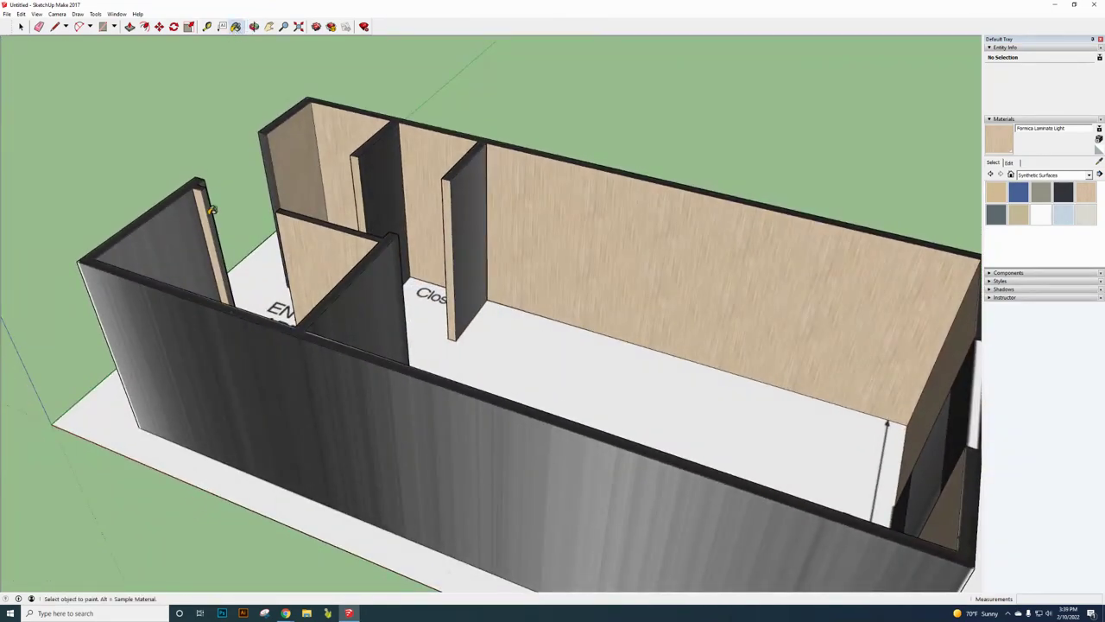
click(185, 228)
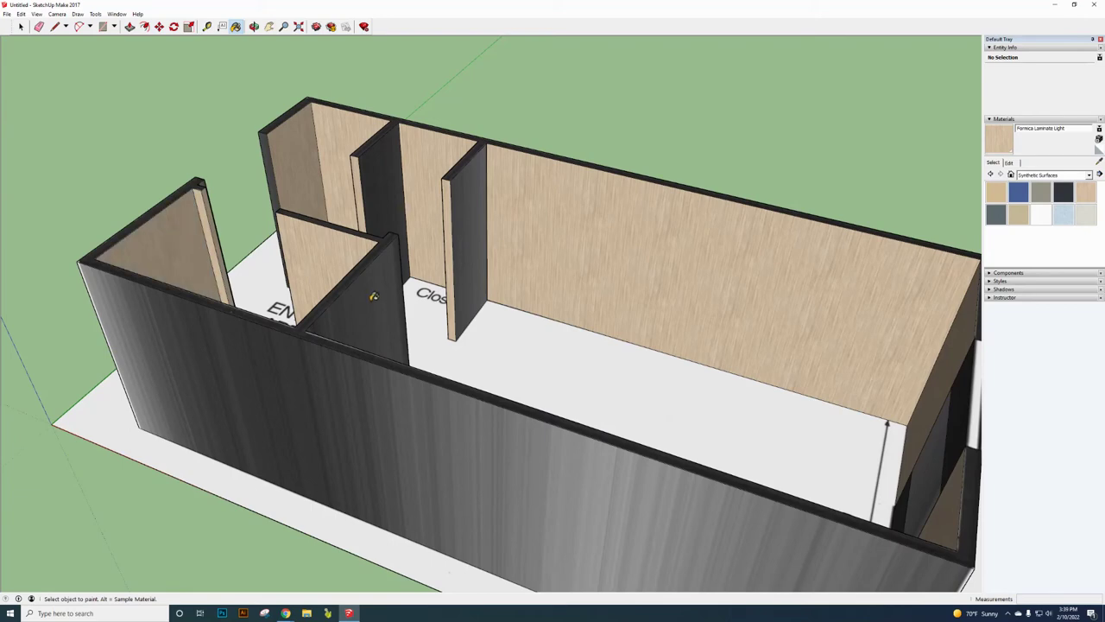
click(371, 297)
click(380, 192)
click(471, 200)
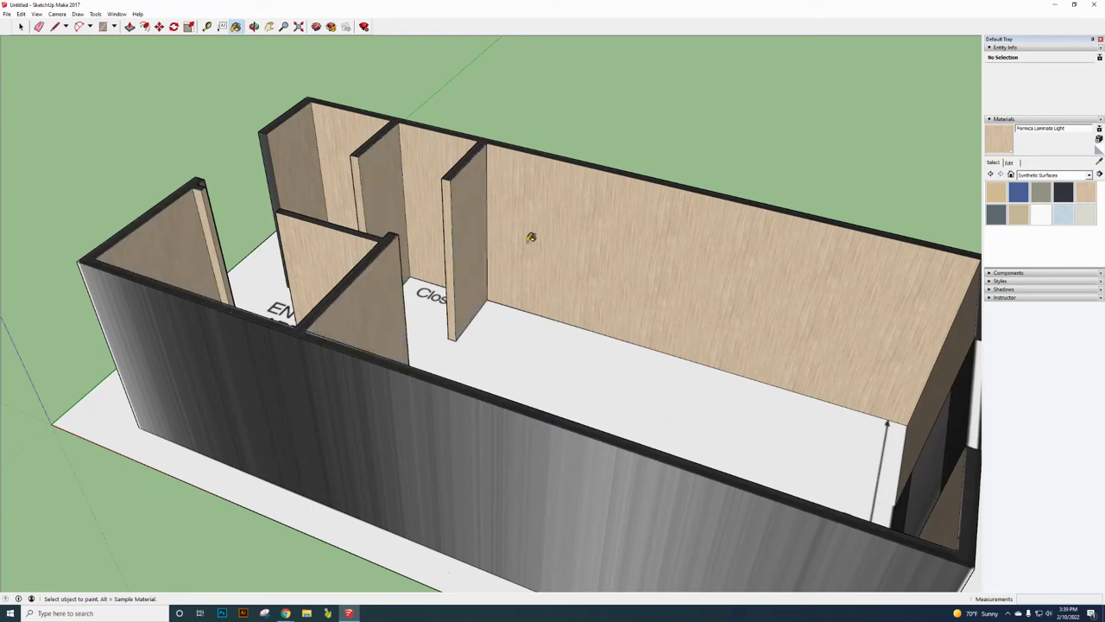
Step: Paint the interior wall panels above and below the window with Formica Laminate Light
click(254, 26)
drag(291, 179, 972, 216)
mouse_move(616, 271)
mouse_down()
mouse_move(626, 288)
mouse_move(910, 259)
mouse_move(961, 271)
mouse_move(628, 285)
mouse_move(416, 244)
mouse_up()
click(235, 26)
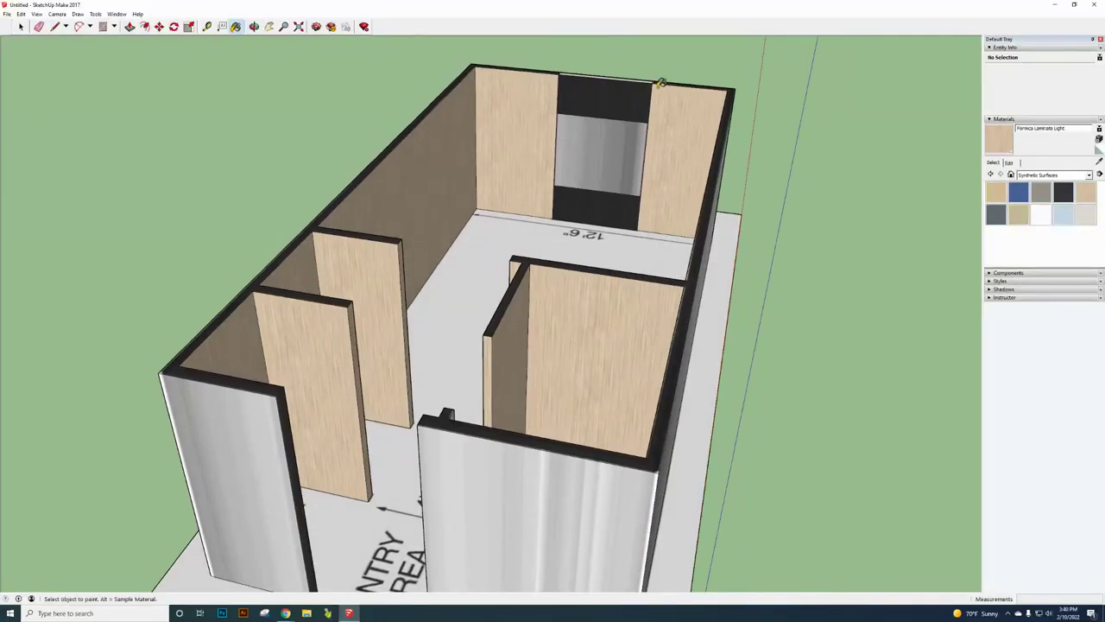
click(621, 97)
click(617, 211)
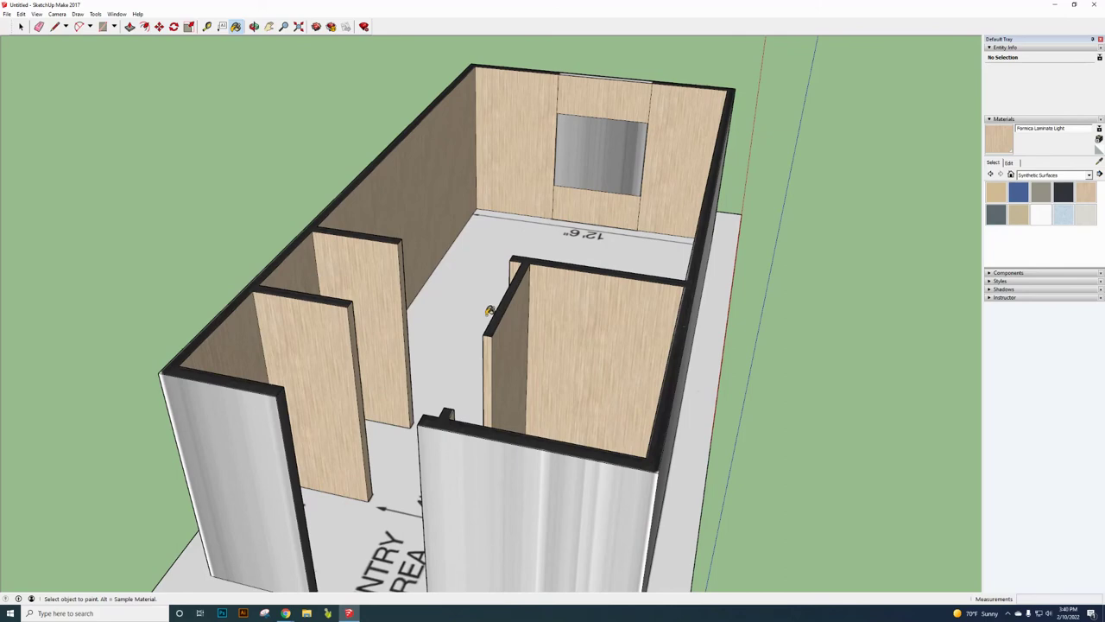
Step: Paint the window pane's interior and exterior faces with Translucent Glass Blue from Glass and Mirrors
click(1090, 175)
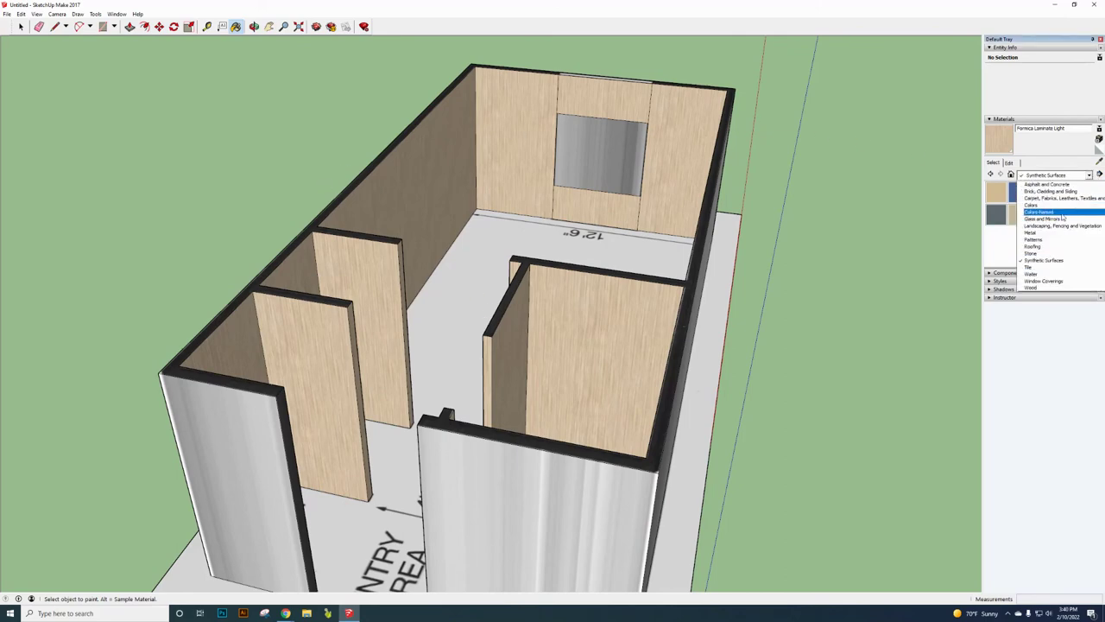
click(1061, 221)
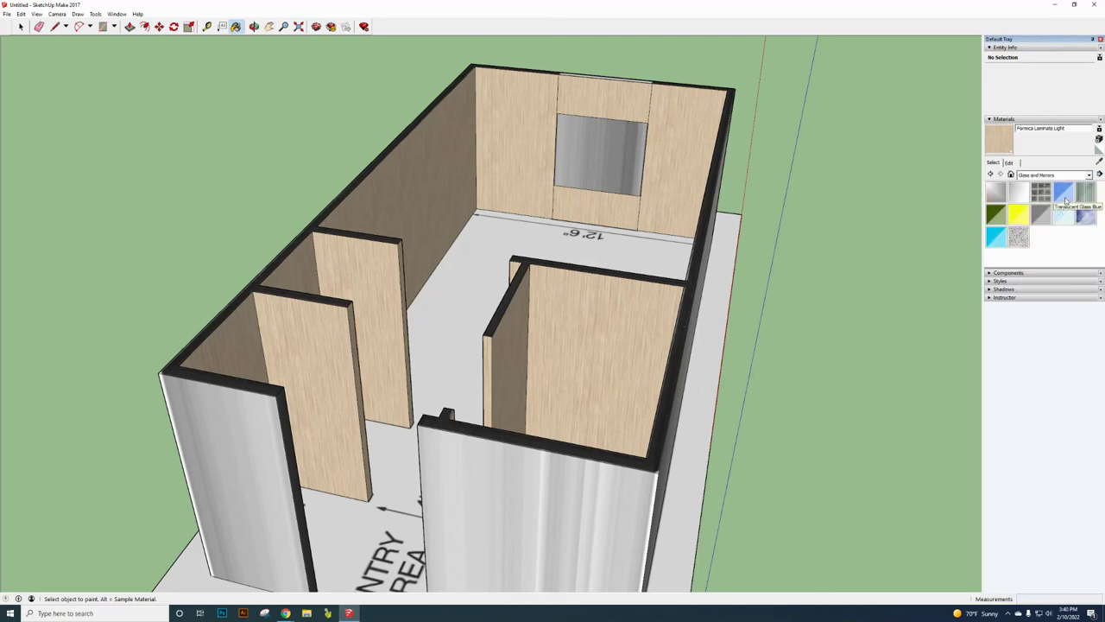
click(1064, 195)
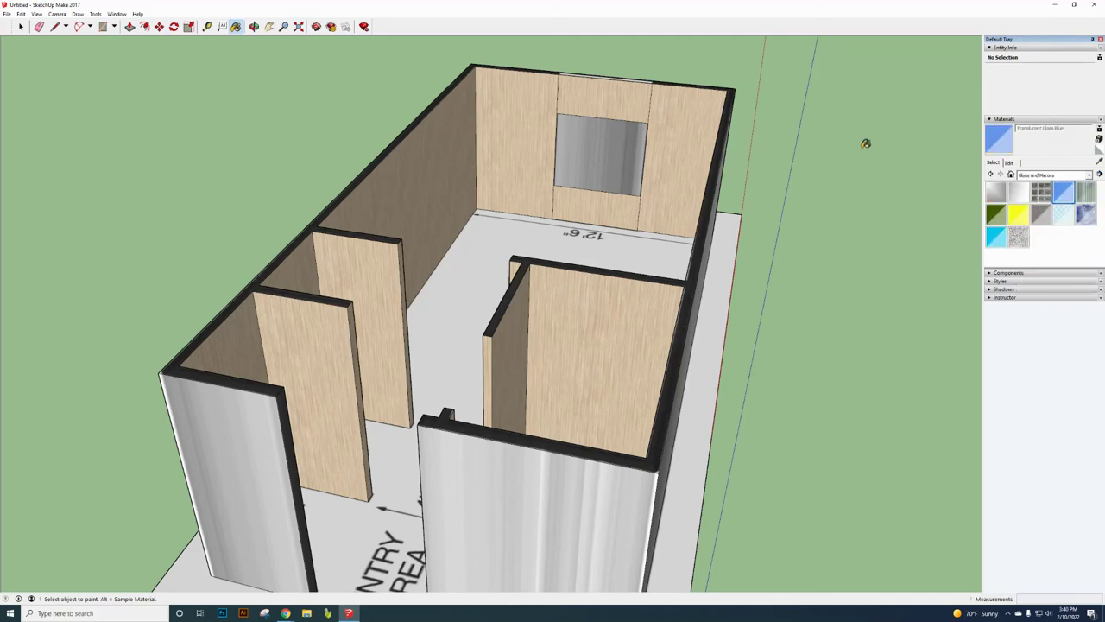
click(608, 151)
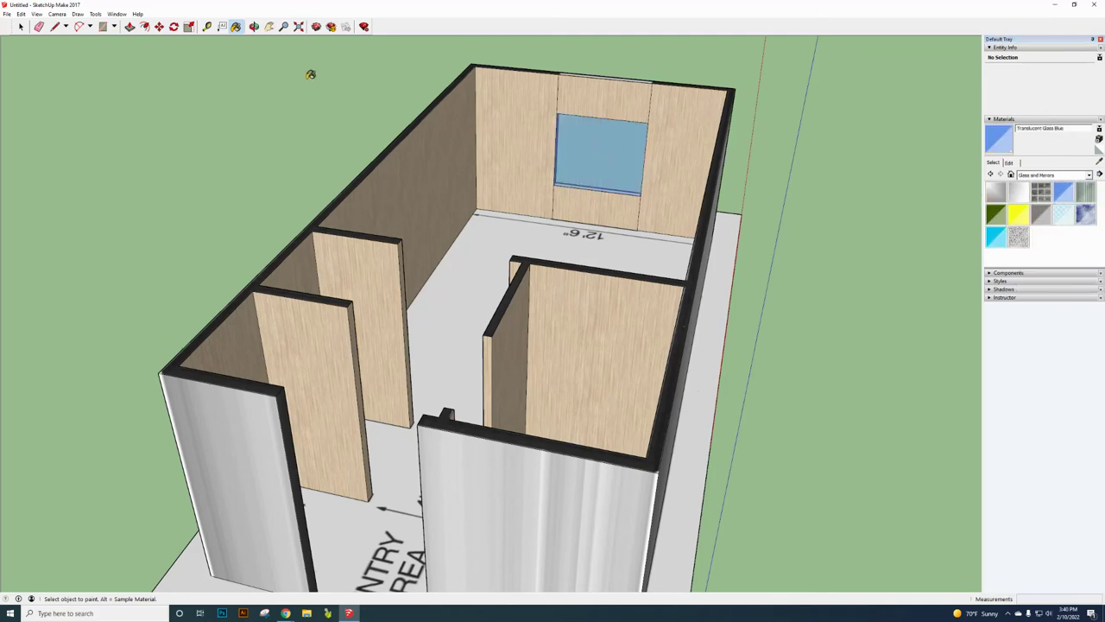
click(254, 26)
drag(780, 205, 371, 261)
click(235, 26)
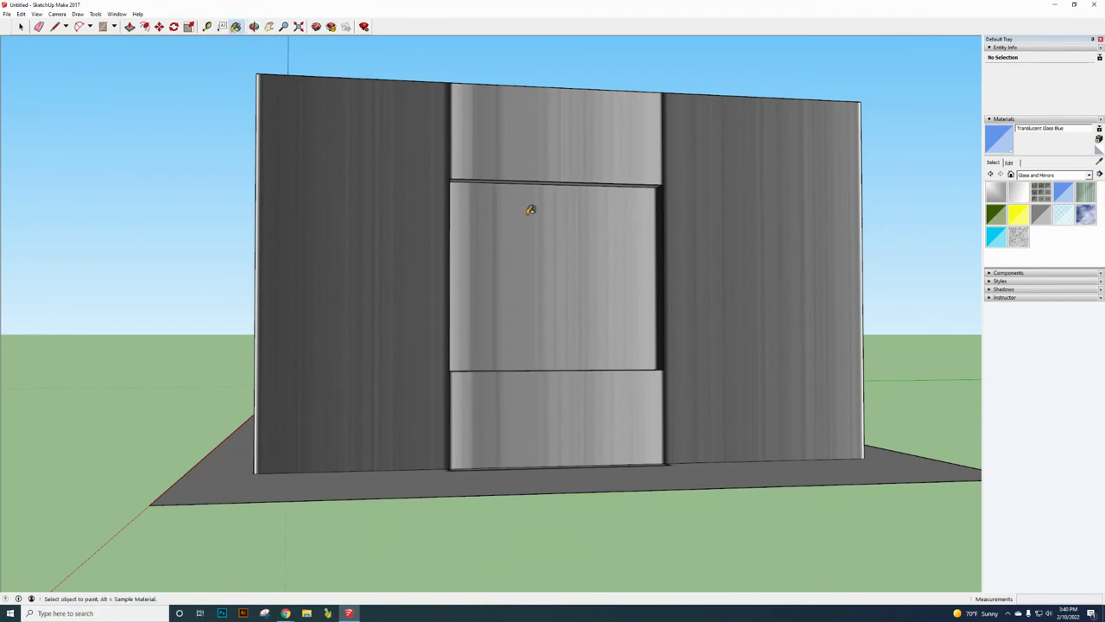
click(581, 272)
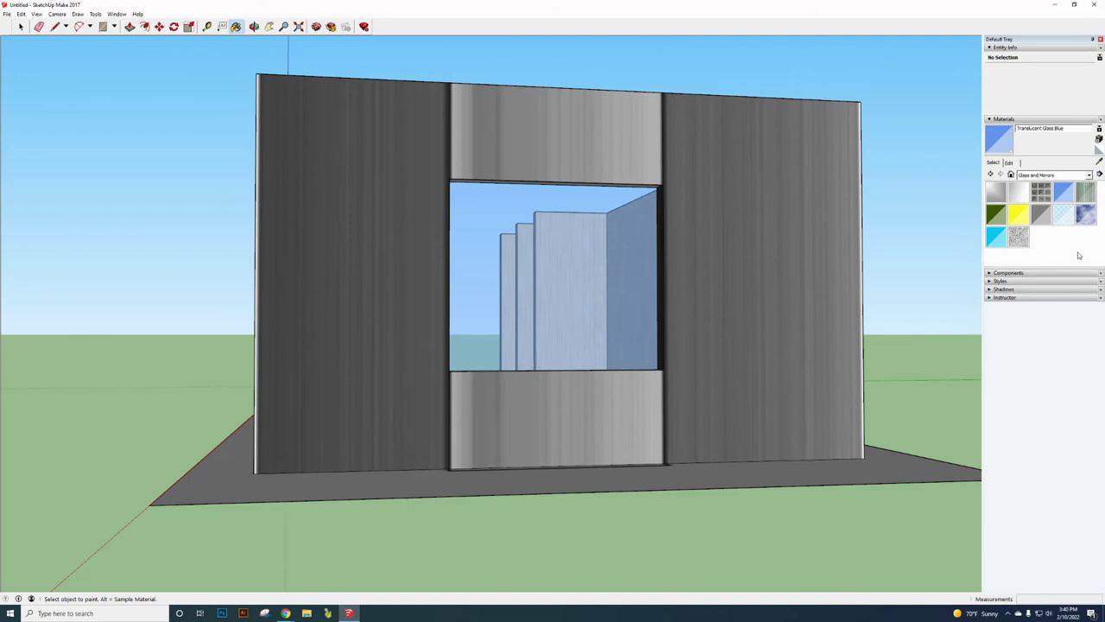
Step: Paint all four exterior sections of the window wall with Brick Antique 01 from Brick, Cladding and Siding, and view the whole model
click(1089, 175)
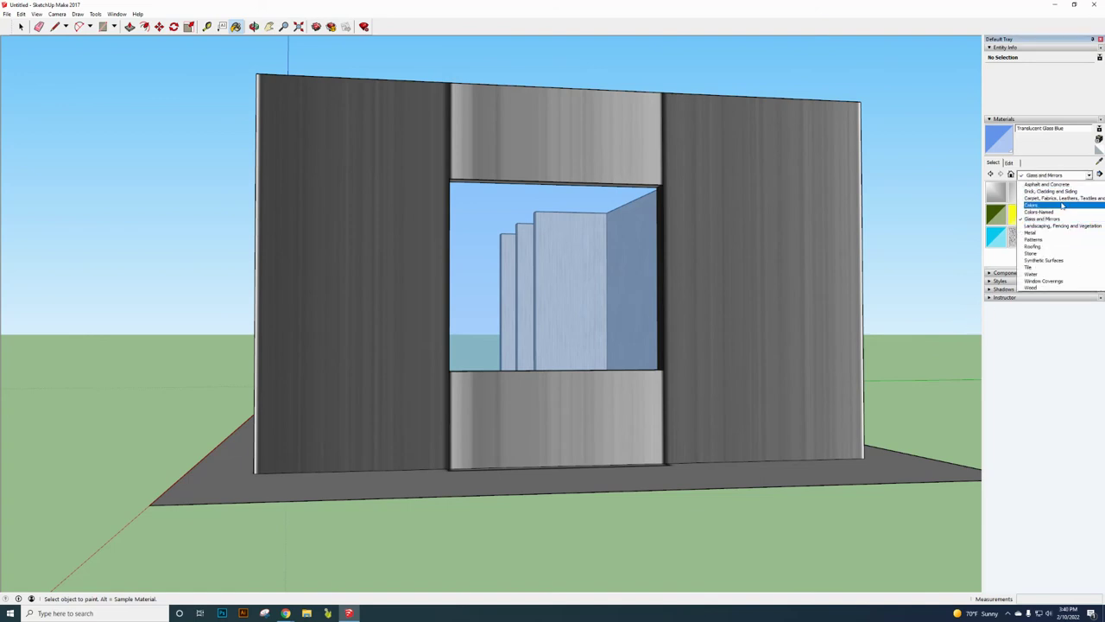
click(1059, 191)
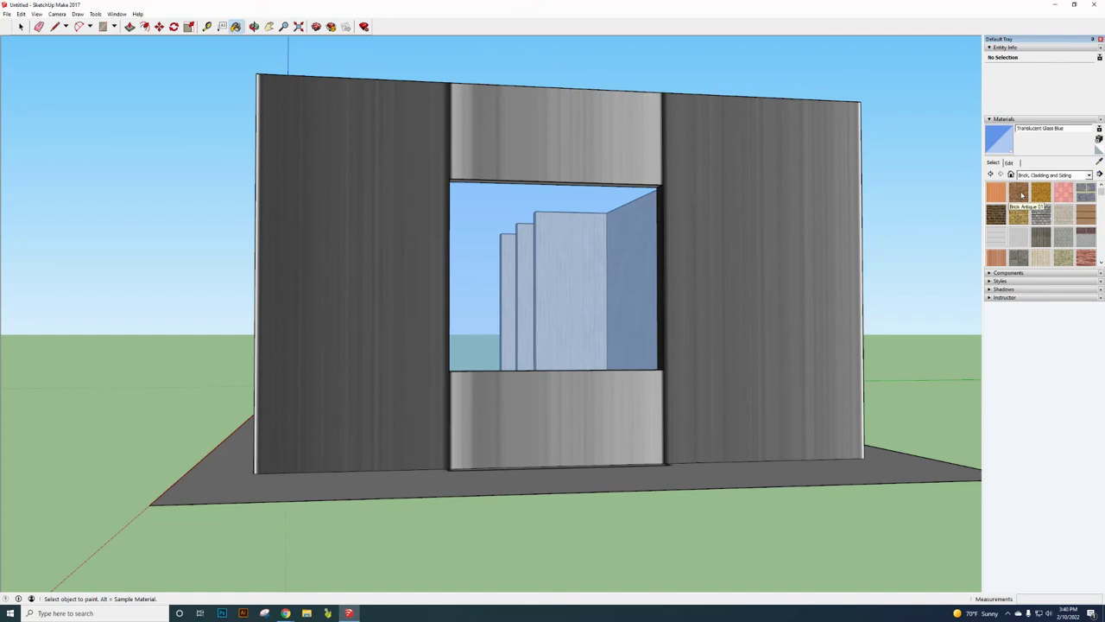
click(1020, 193)
click(774, 252)
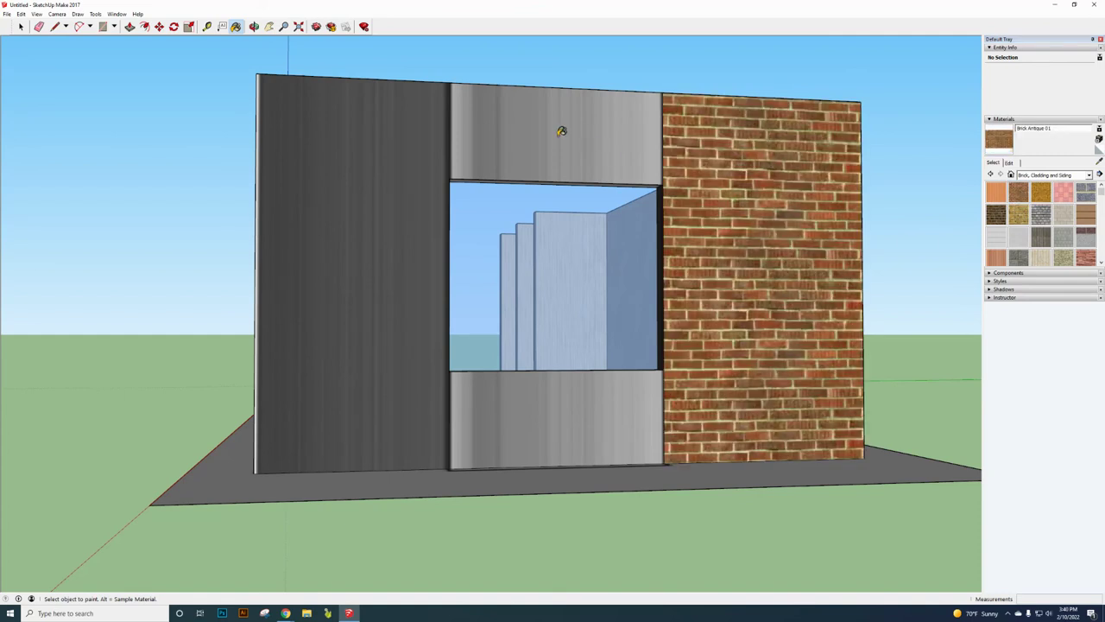
click(562, 130)
click(363, 178)
click(540, 414)
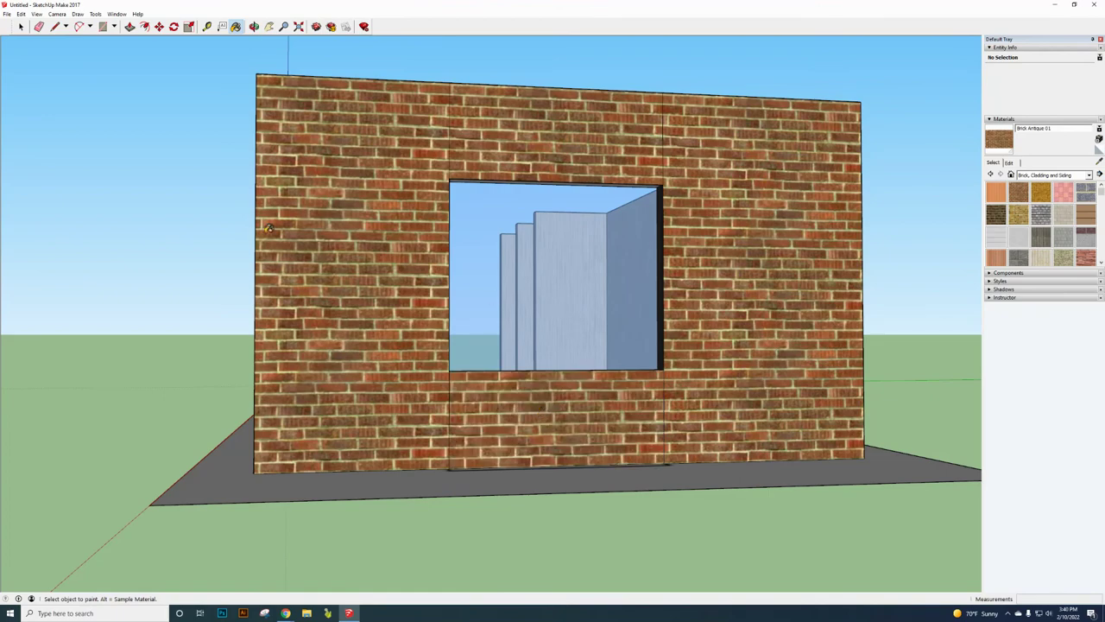
click(254, 25)
drag(242, 198, 516, 429)
scroll(517, 430, down, 10)
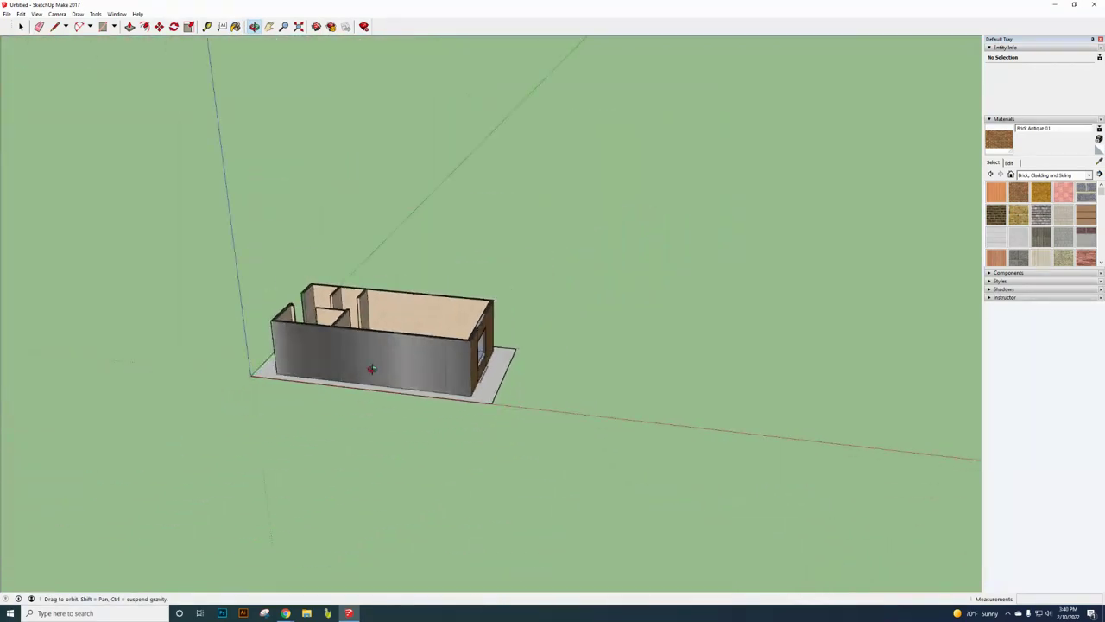
Step: Paint the exterior faces of both long side walls with Brick Antique 01
scroll(371, 370, up, 3)
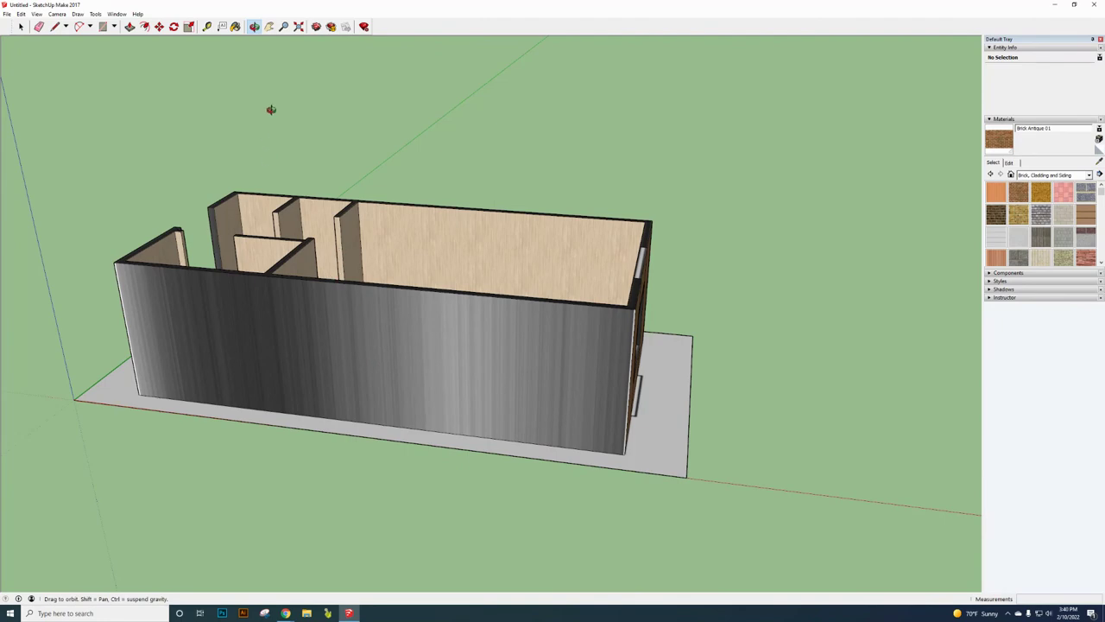
click(235, 26)
click(345, 367)
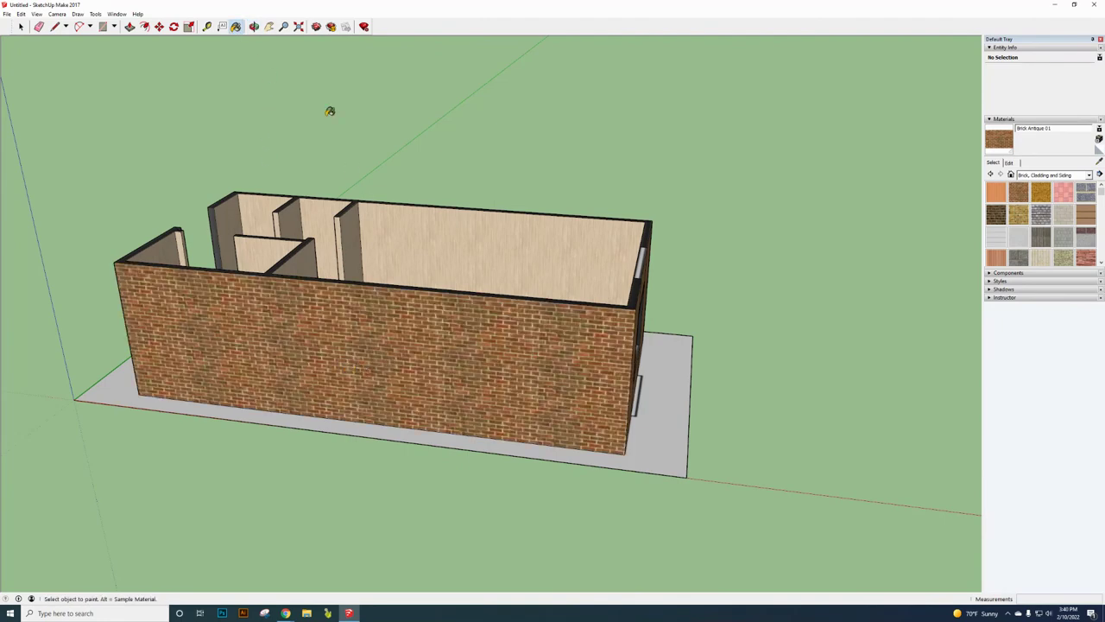
click(254, 27)
drag(236, 145, 819, 164)
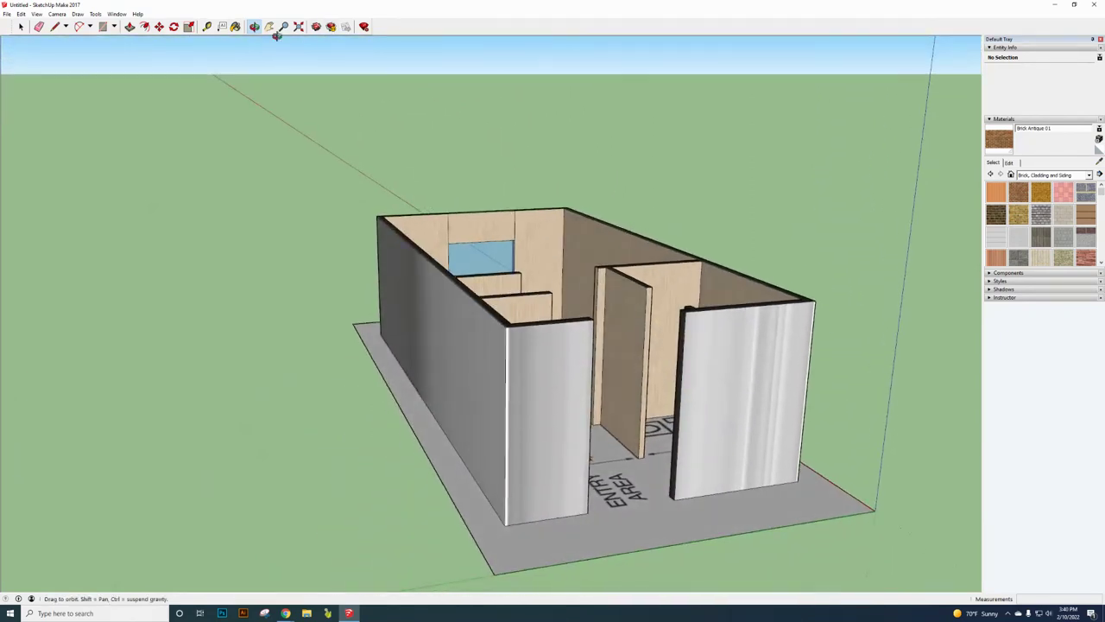
click(235, 26)
click(466, 341)
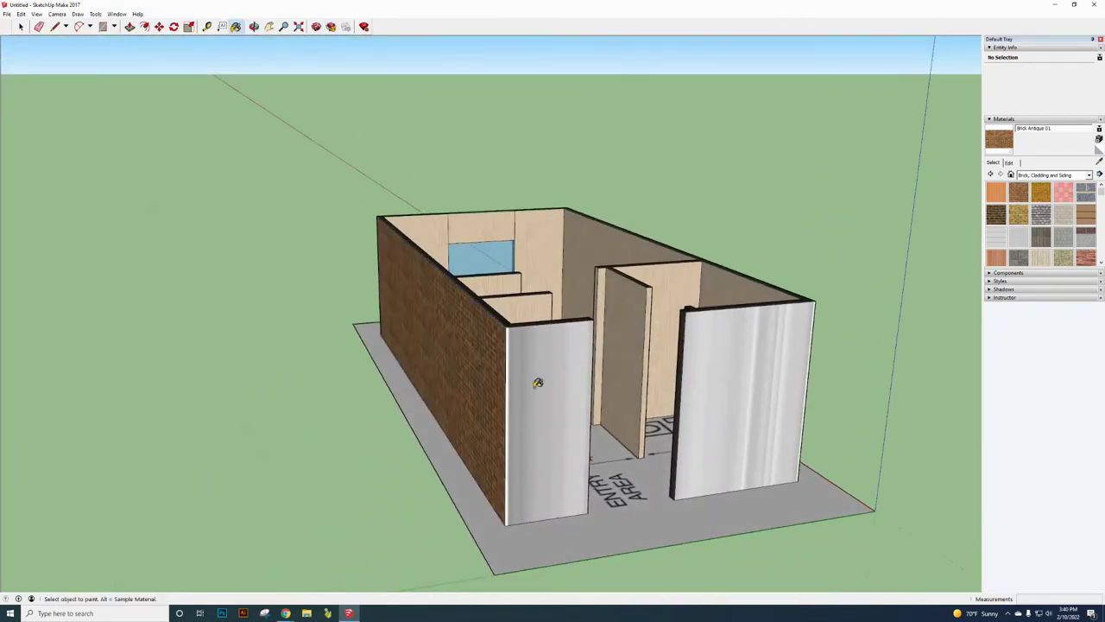
Step: Paint the exterior faces of both wall sections beside the entry opening with Brick Antique 01
click(544, 384)
click(746, 399)
click(254, 26)
mouse_move(277, 190)
mouse_down()
mouse_move(269, 333)
mouse_move(873, 264)
mouse_move(791, 306)
mouse_move(234, 309)
mouse_move(535, 457)
mouse_move(336, 405)
mouse_move(386, 331)
mouse_move(547, 427)
mouse_move(747, 446)
mouse_move(202, 373)
mouse_up()
drag(804, 462, 760, 458)
Step: Paint the floor with Carpet Berber Multi from the Carpet, Fabrics, Leathers, Textiles collection and view the model from the entry side
click(1089, 174)
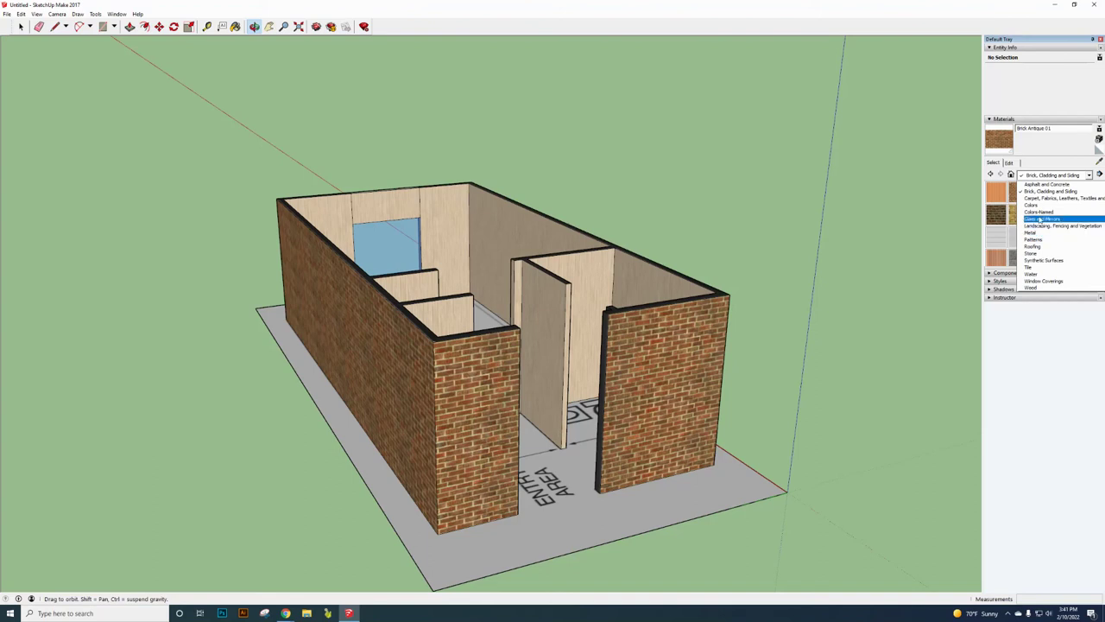
click(1029, 197)
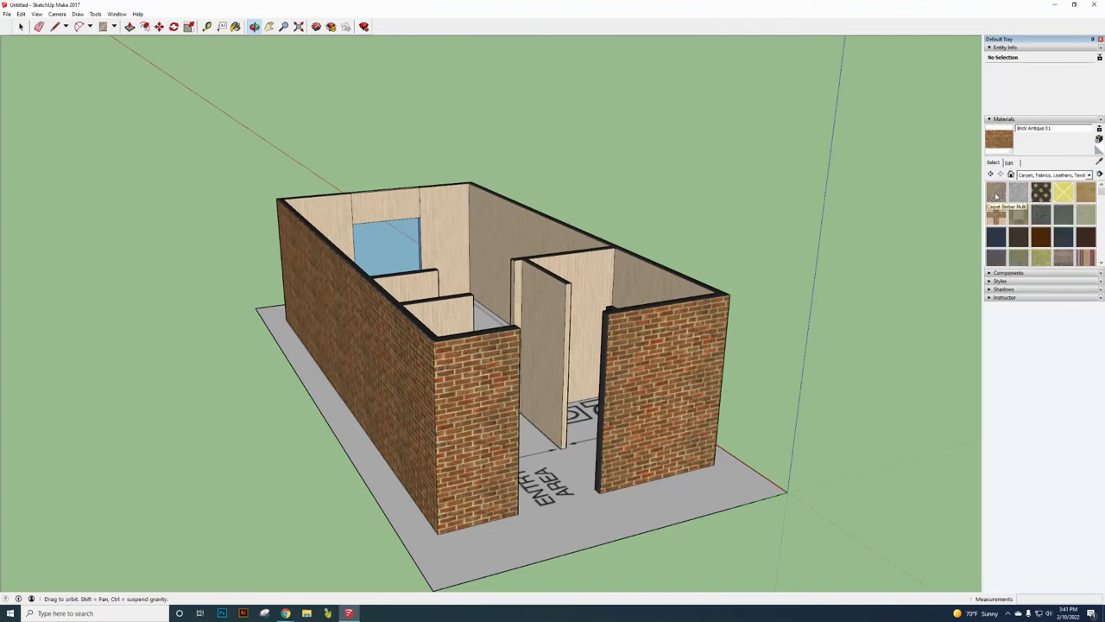
click(995, 193)
click(561, 491)
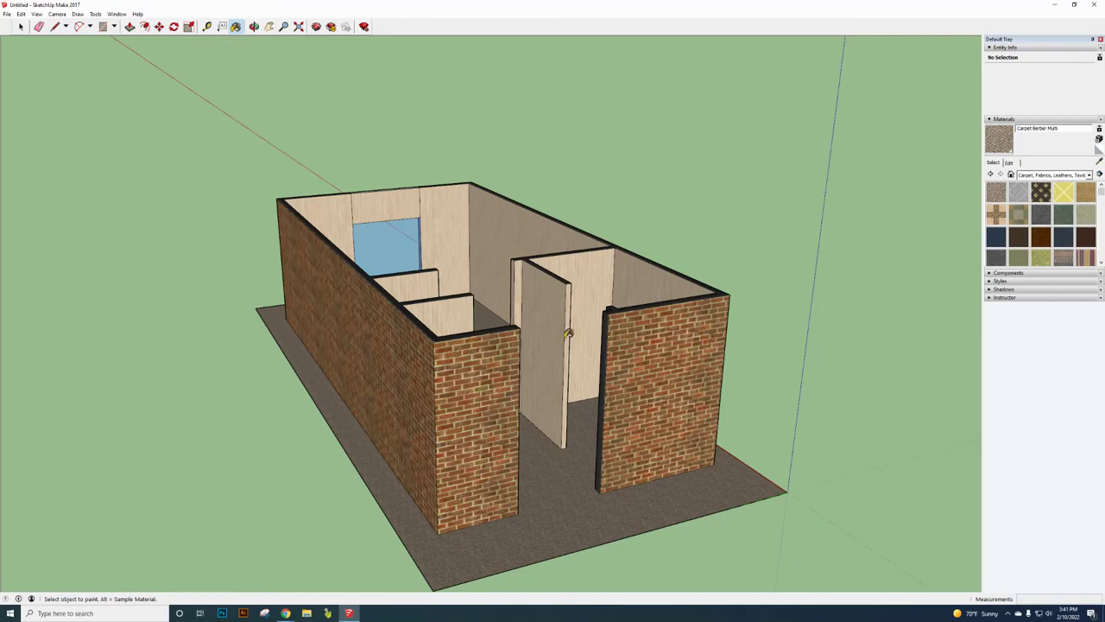
click(254, 26)
drag(633, 315, 503, 316)
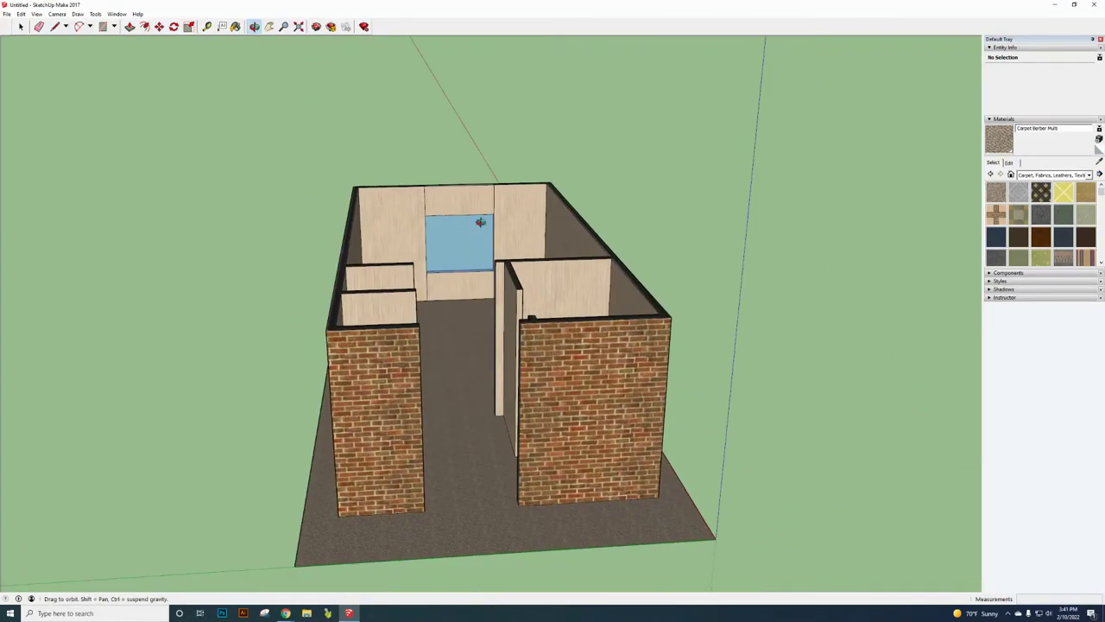
drag(245, 334, 3, 351)
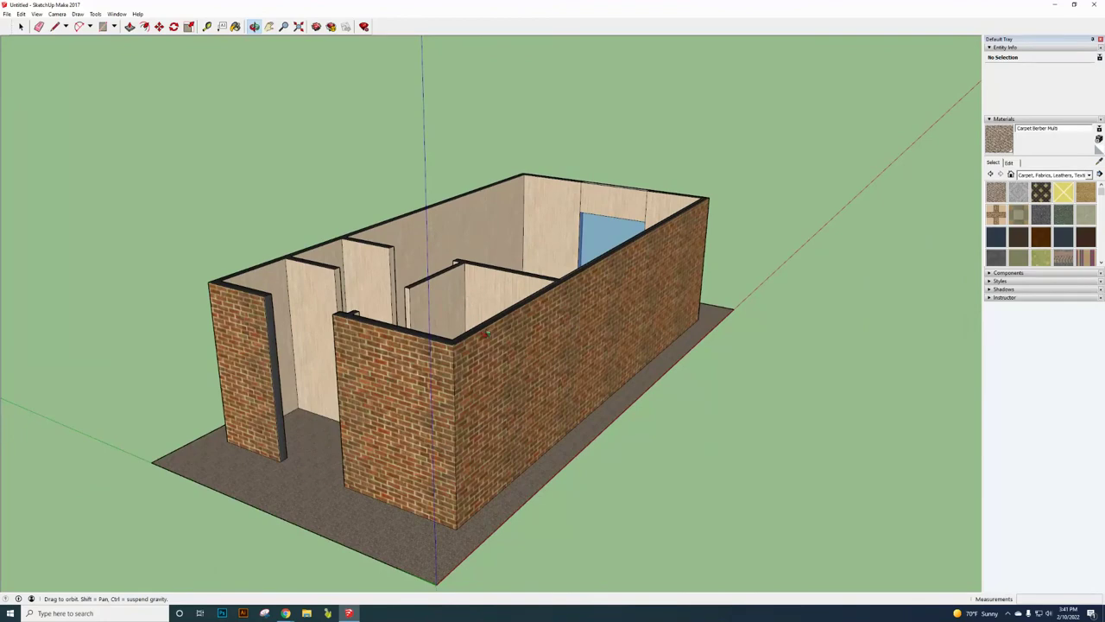
Step: Save the model in the personal user folder as a SketchUp file named 3D model
click(7, 14)
click(27, 55)
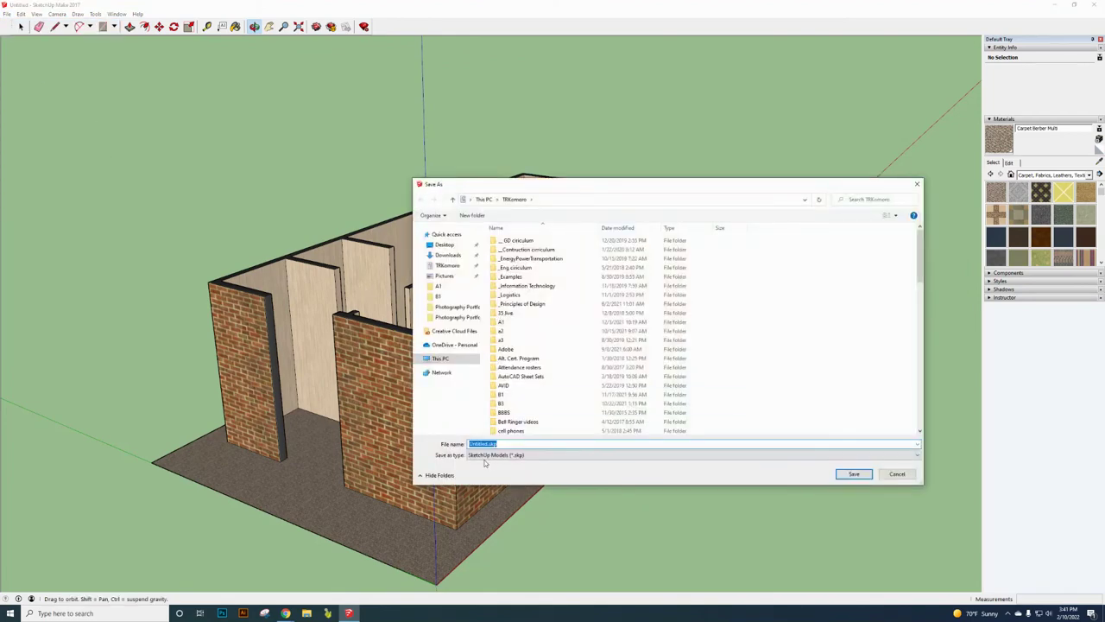
click(449, 270)
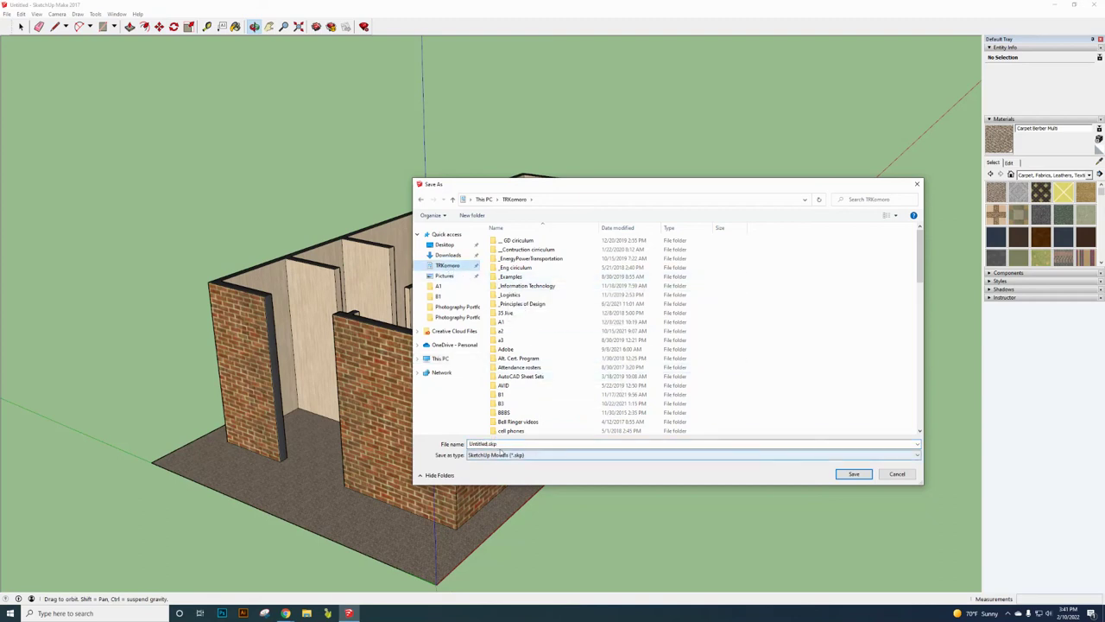
double_click(489, 443)
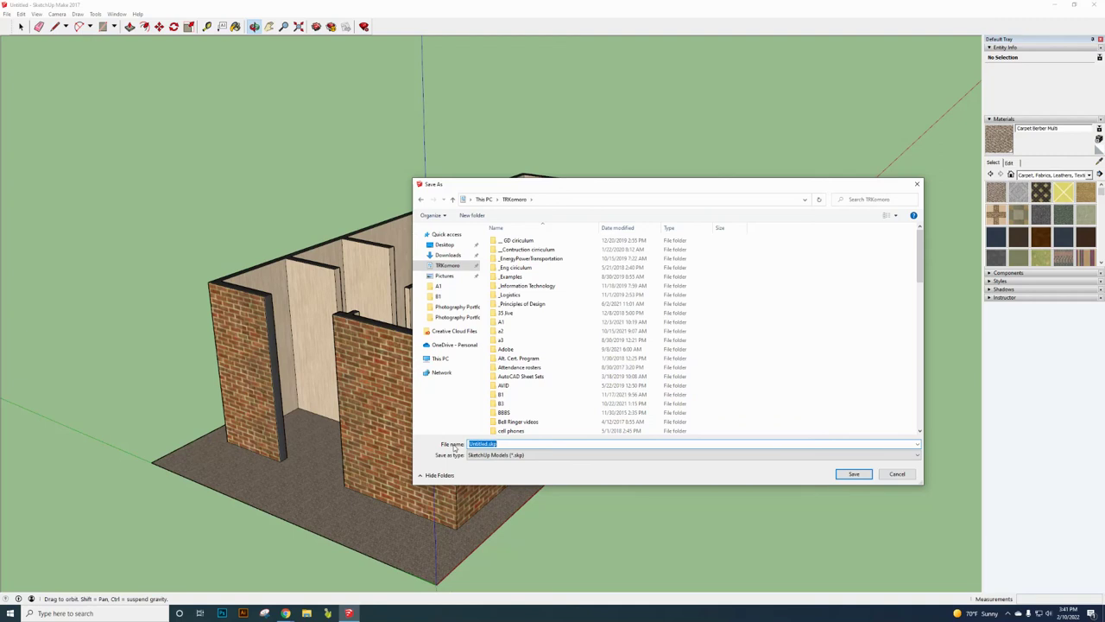
text(E)
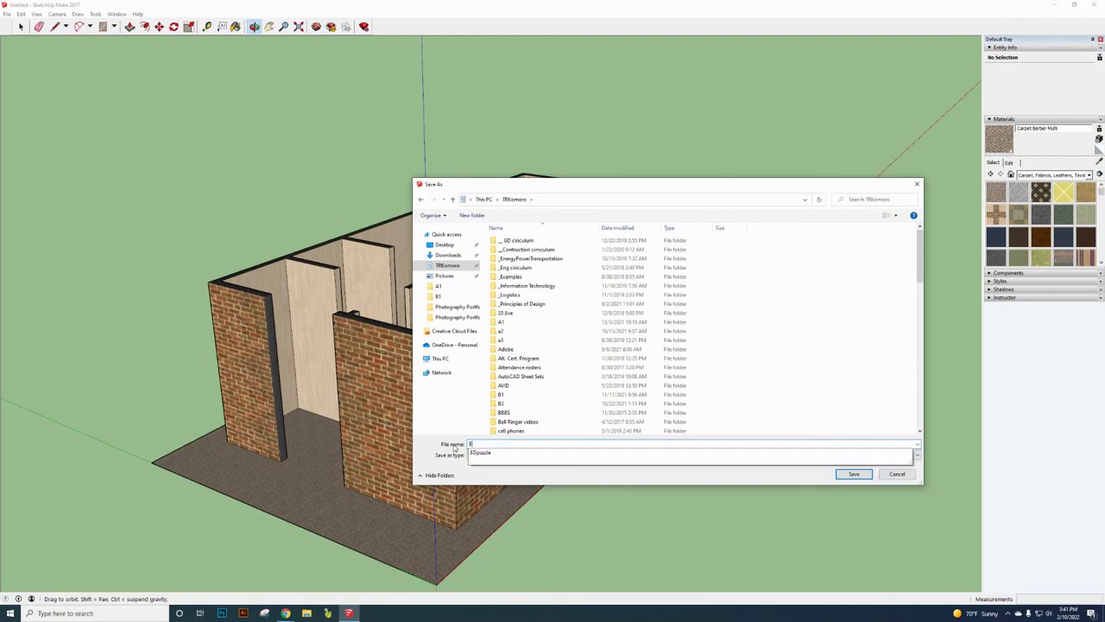
key(BackSpace)
text(3D model)
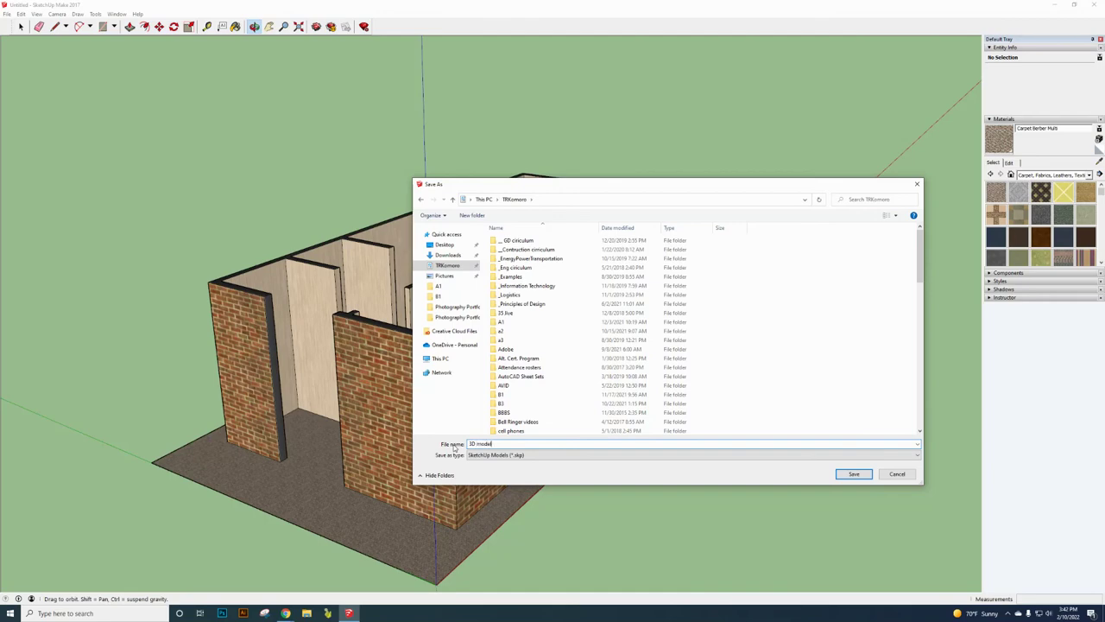
click(842, 476)
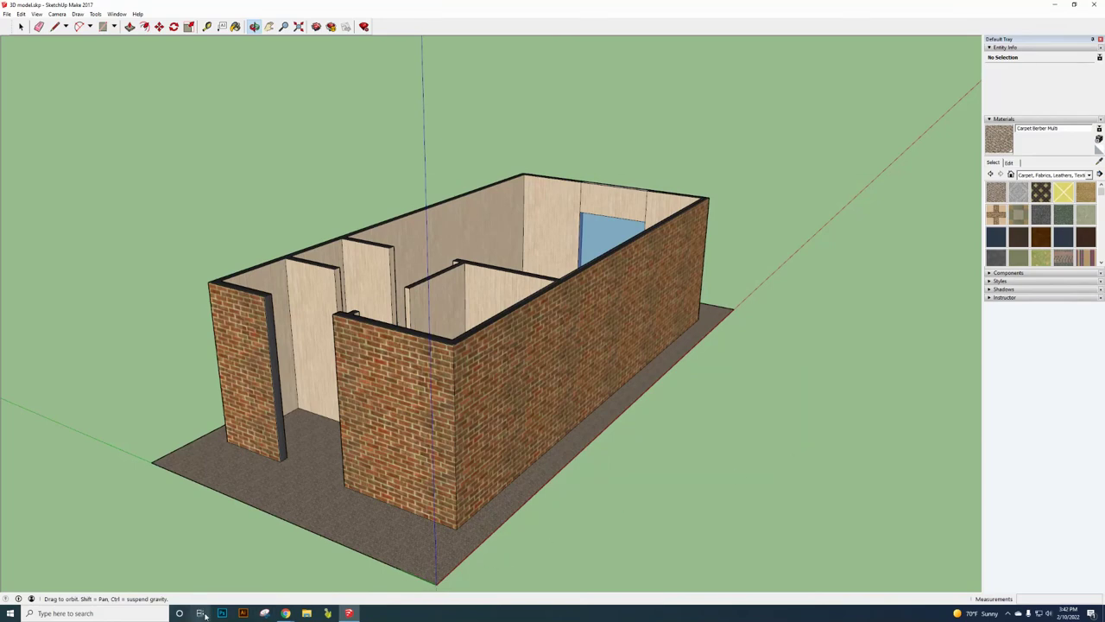
Step: Switch to the "Sketchup: 3D Model from Floor Plan" assignment page in Chrome and start the assignment submission
mouse_move(287, 615)
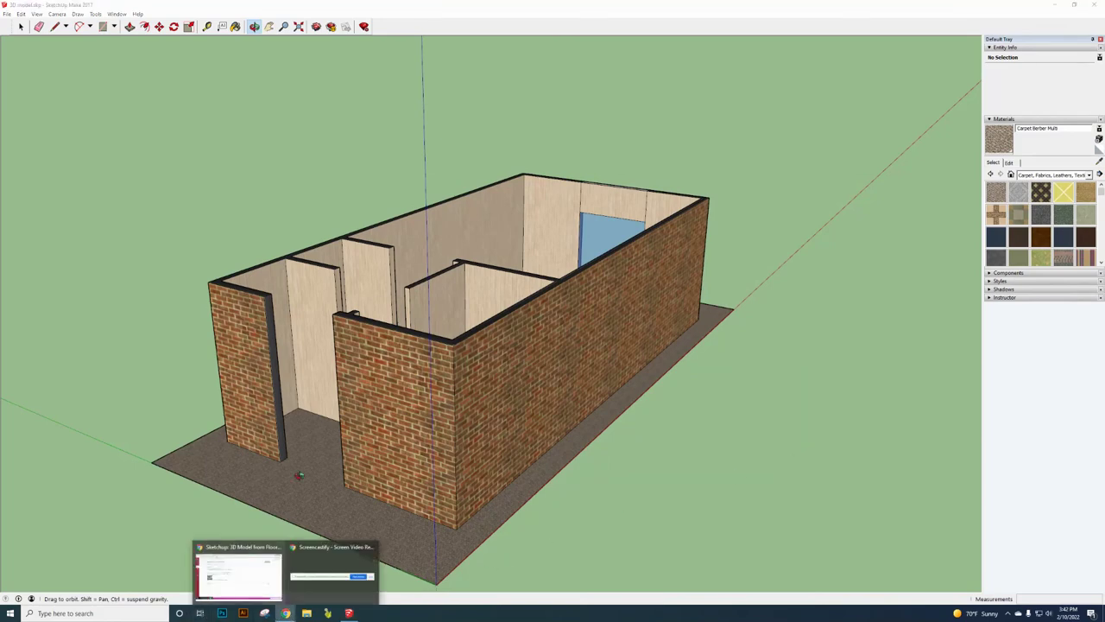
click(240, 571)
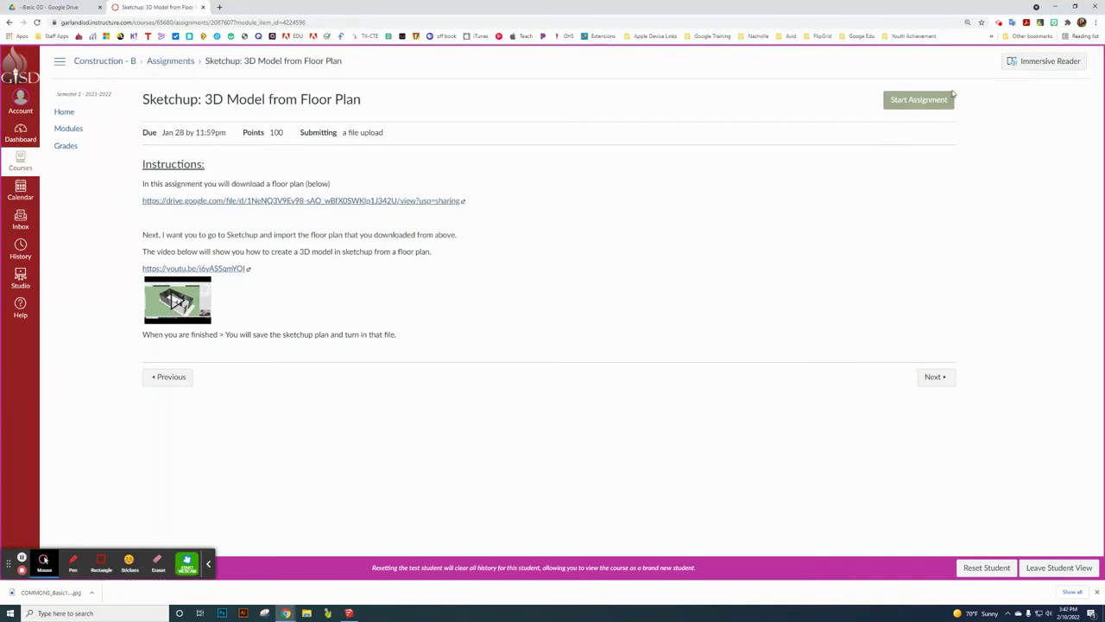
click(913, 101)
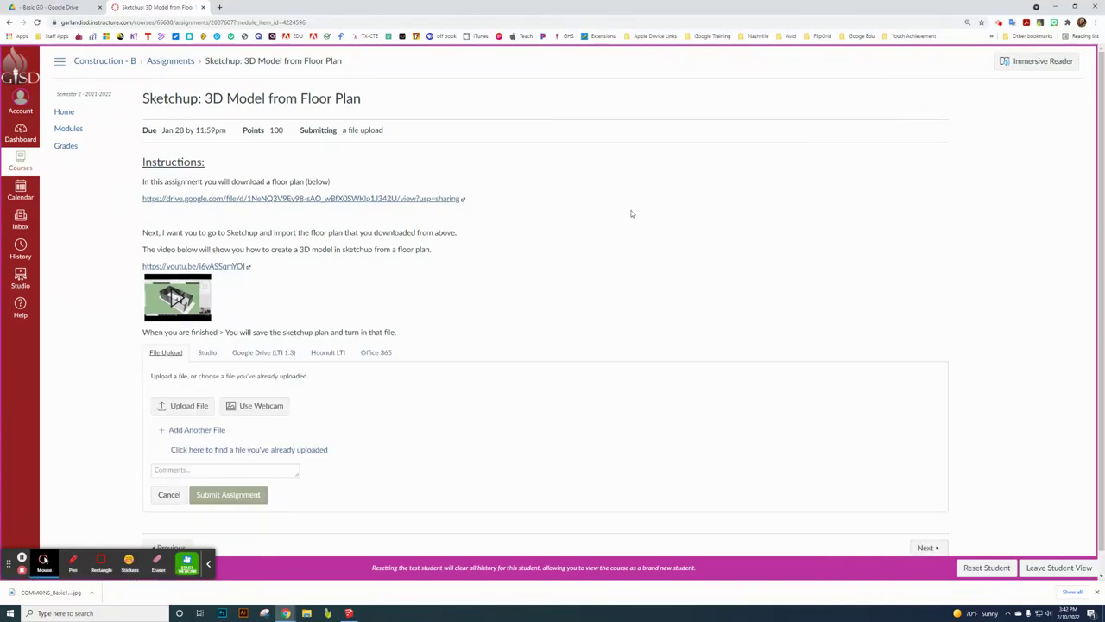
Step: Attach 3D model.skp from the recent files as the file upload and submit the assignment
click(182, 407)
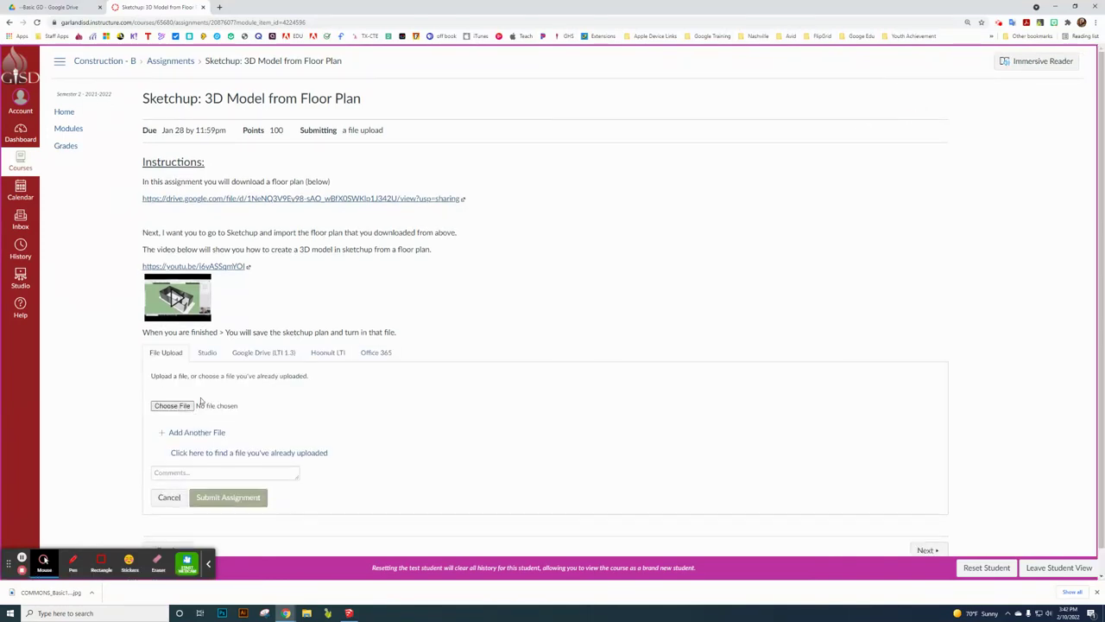
click(172, 406)
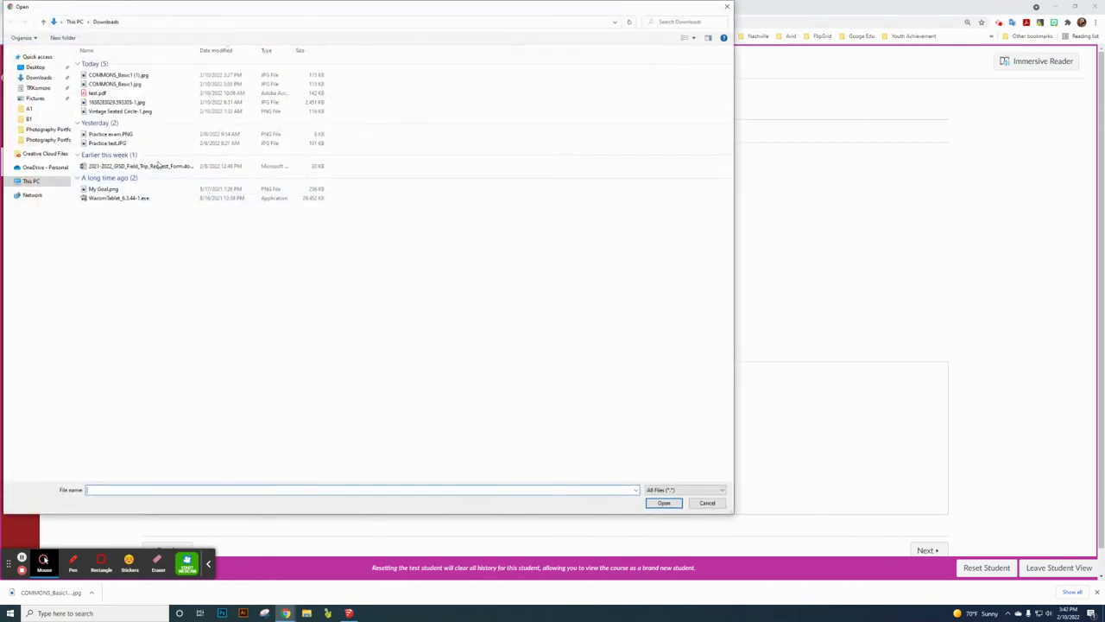
click(30, 56)
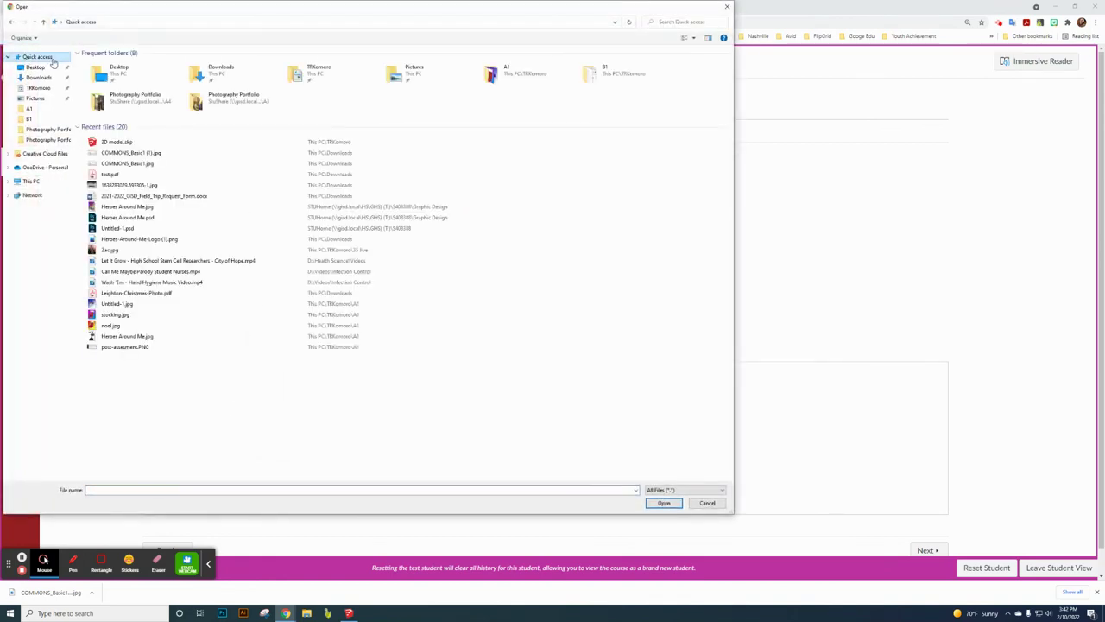
click(116, 142)
click(670, 504)
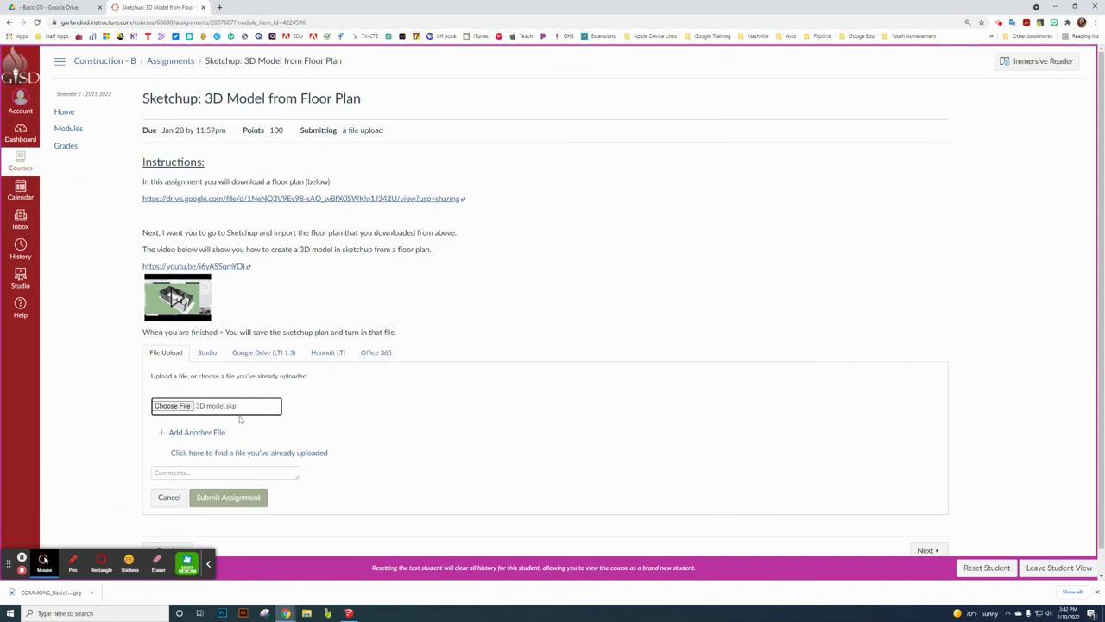
click(229, 499)
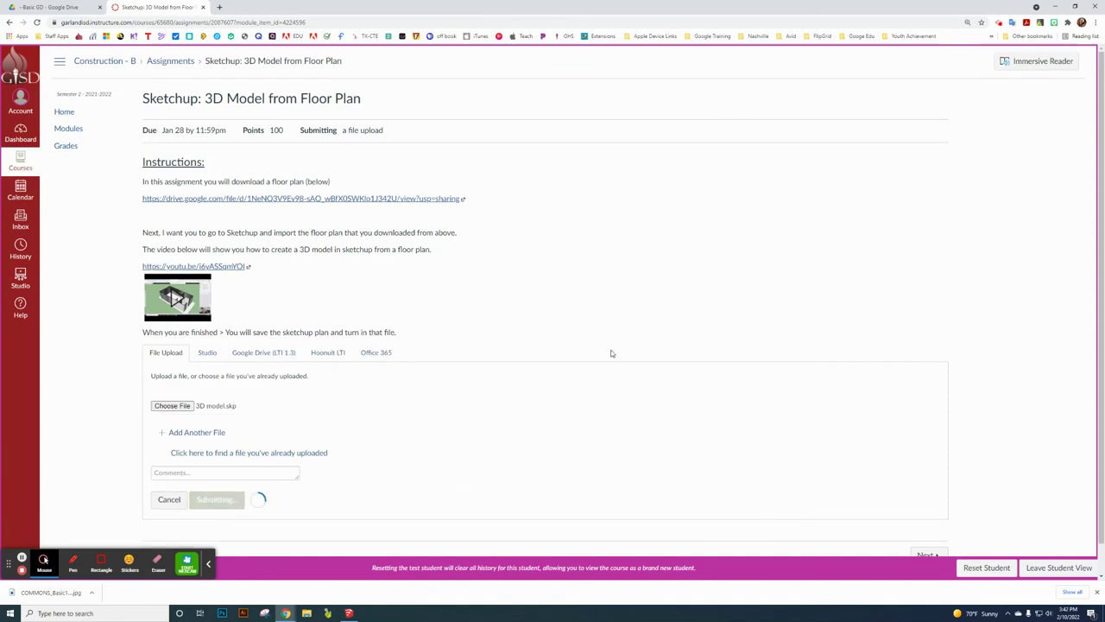